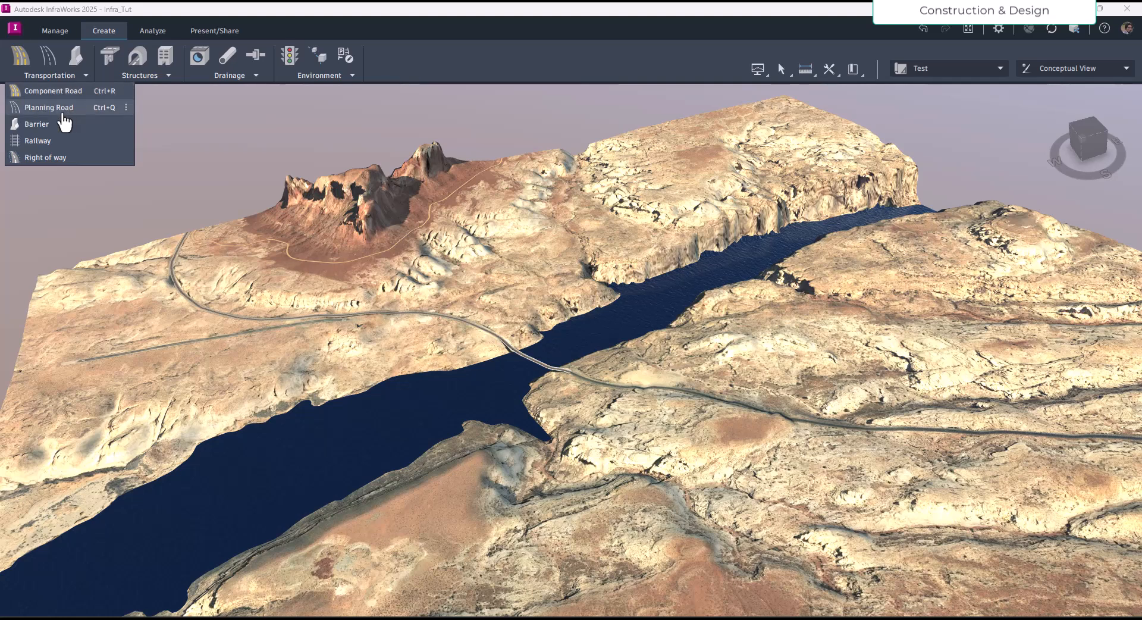
# Draw a PI-based Two Lanes component road about 576 m long with four points, alongside the existing road beyond the river bridge.
pyautogui.click(108, 117)
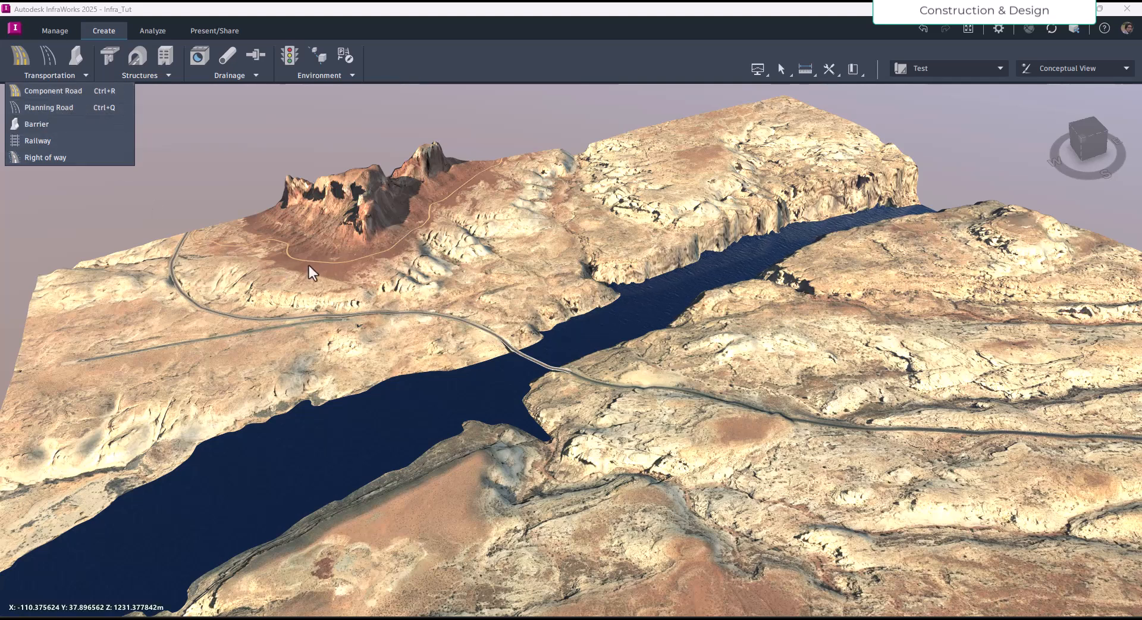
pyautogui.moveTo(663, 464); pyautogui.dragTo(786, 423)
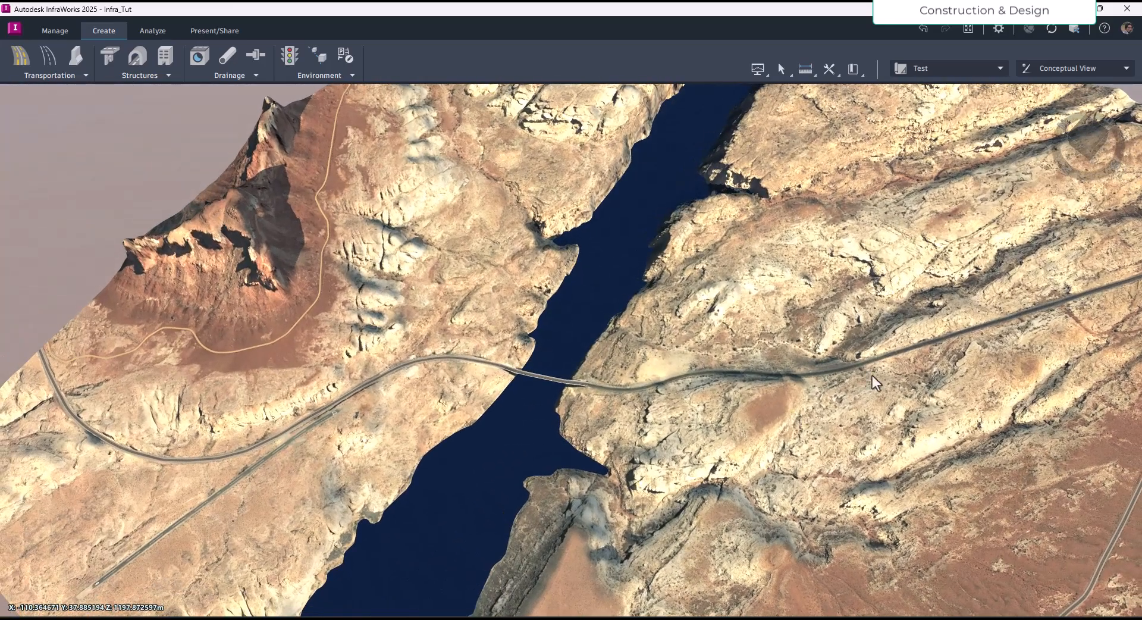
pyautogui.moveTo(865, 381); pyautogui.dragTo(513, 441)
pyautogui.scroll(5, 579, 401)
pyautogui.scroll(-3, 620, 455)
pyautogui.scroll(3, 793, 394)
pyautogui.moveTo(633, 421); pyautogui.dragTo(608, 438)
pyautogui.moveTo(507, 367); pyautogui.dragTo(416, 316)
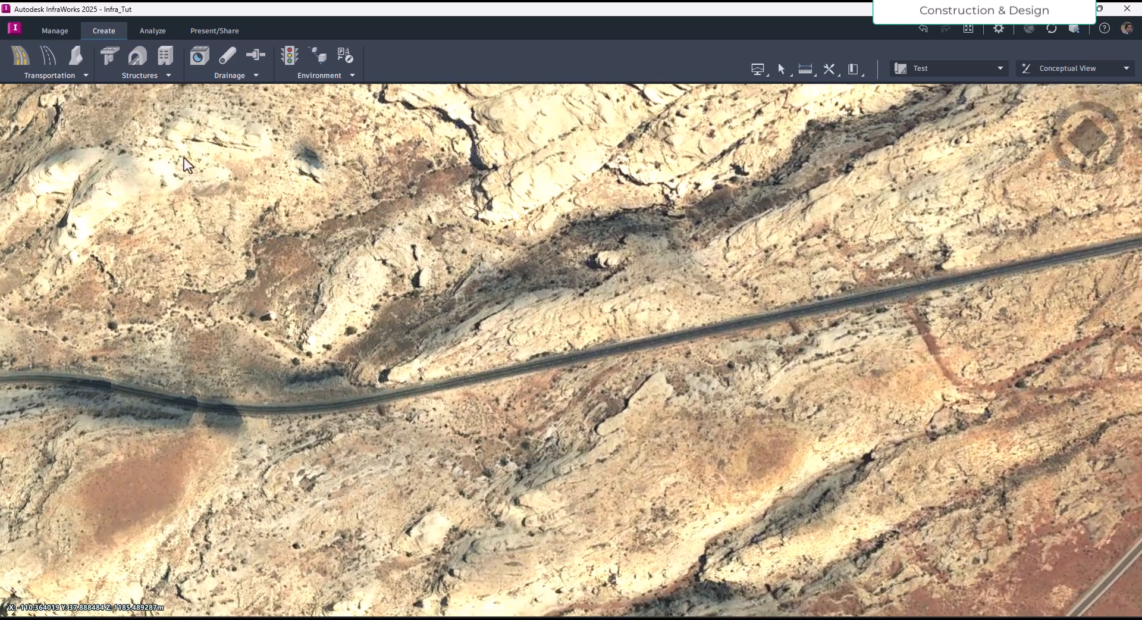
pyautogui.click(19, 69)
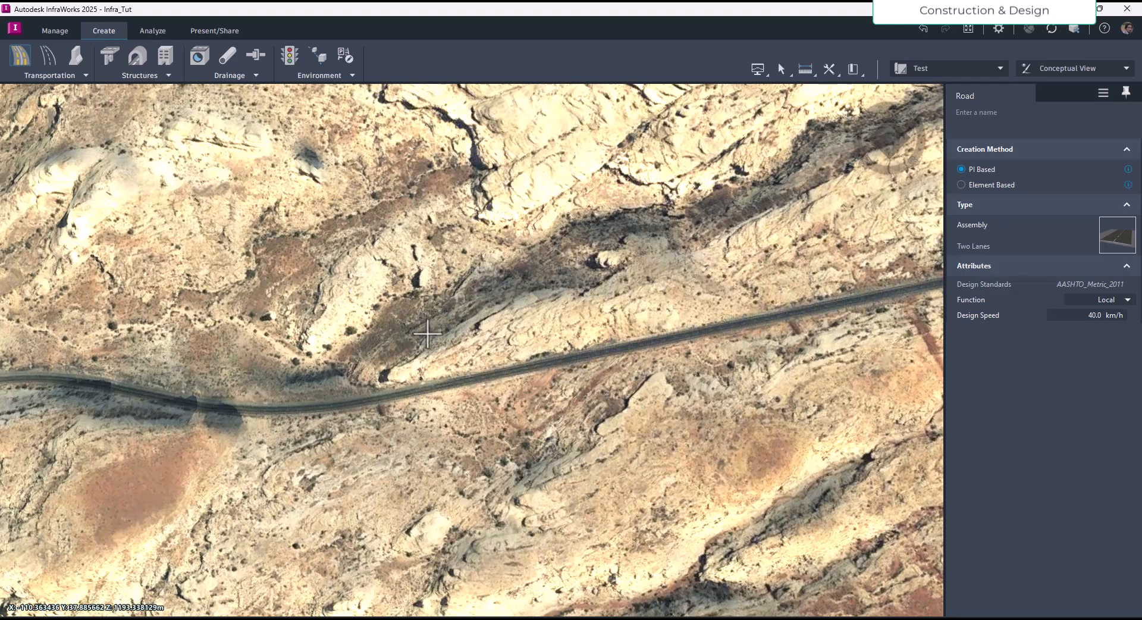
pyautogui.click(397, 364)
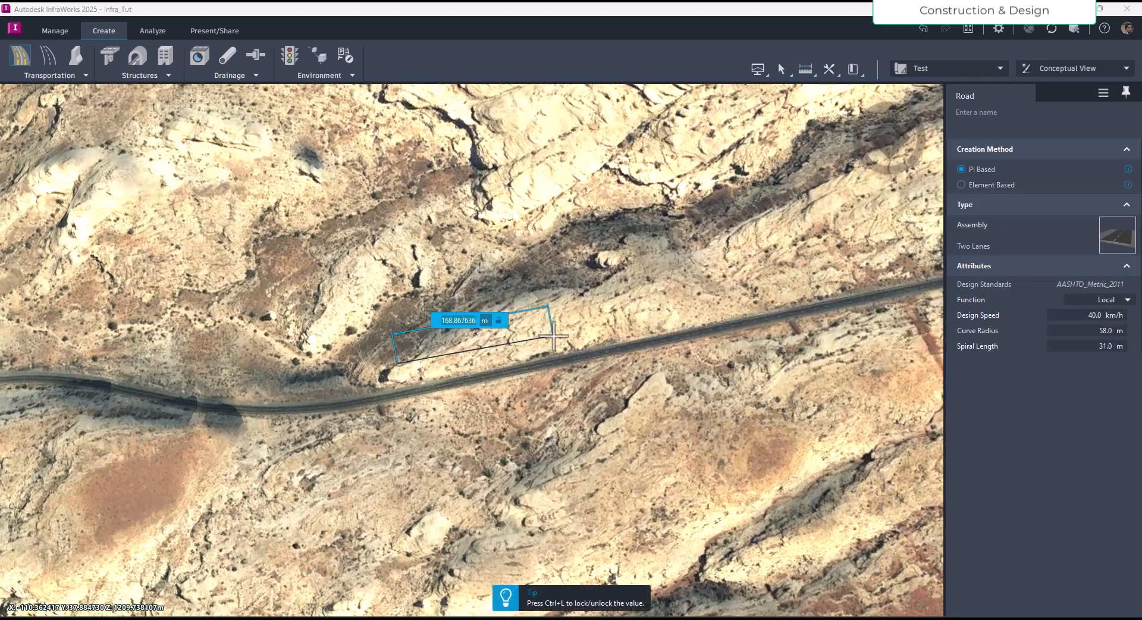
pyautogui.click(710, 310)
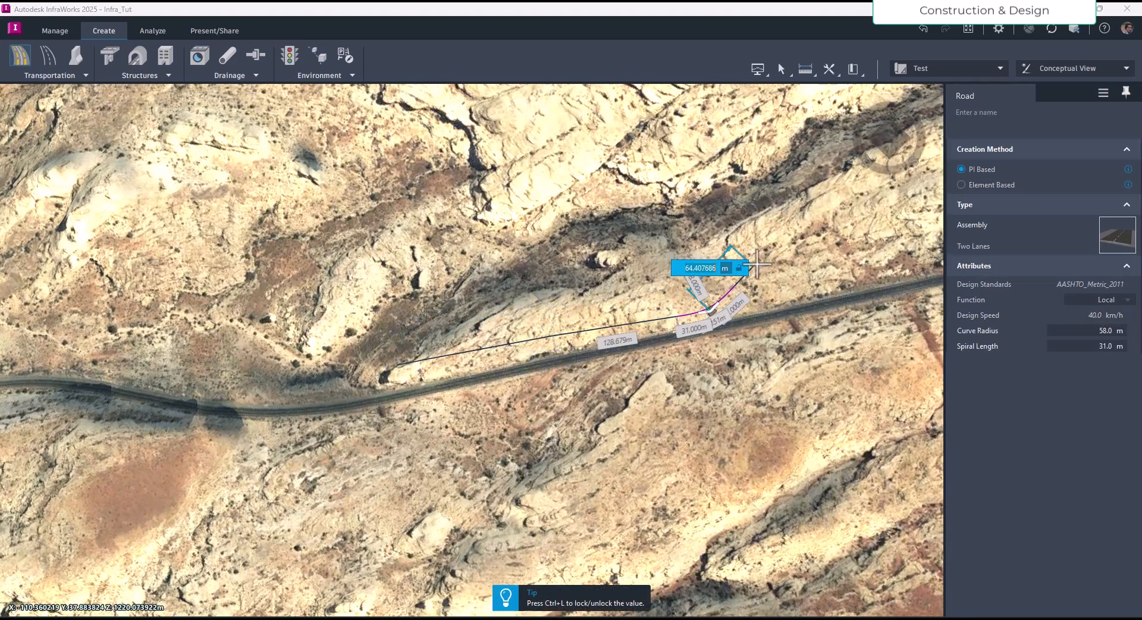
pyautogui.click(814, 247)
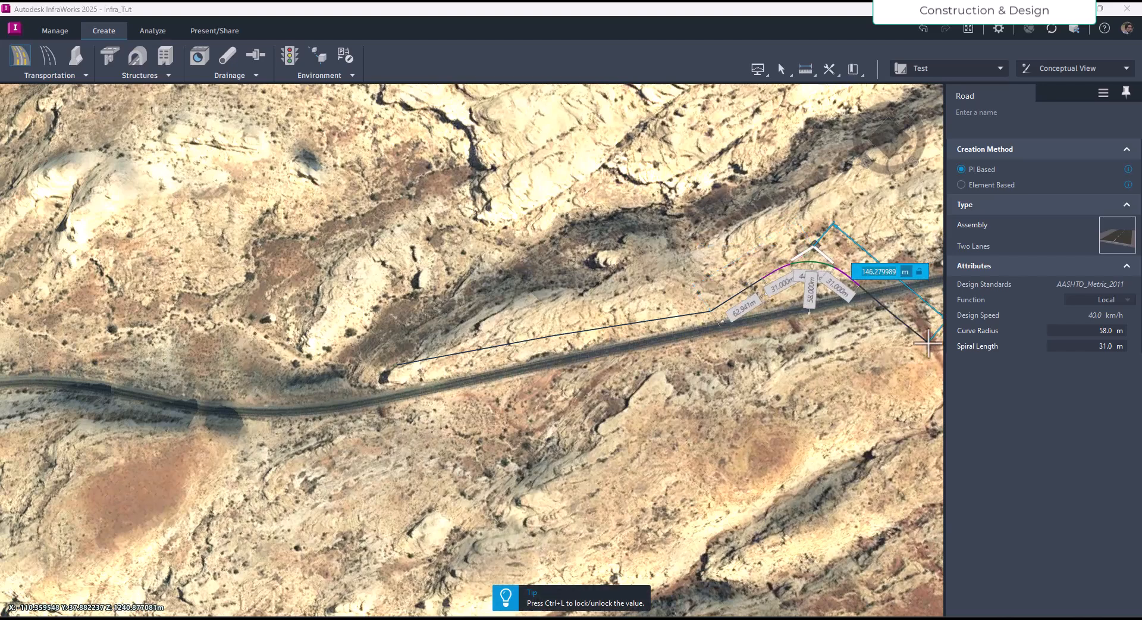
pyautogui.scroll(-3, 708, 378)
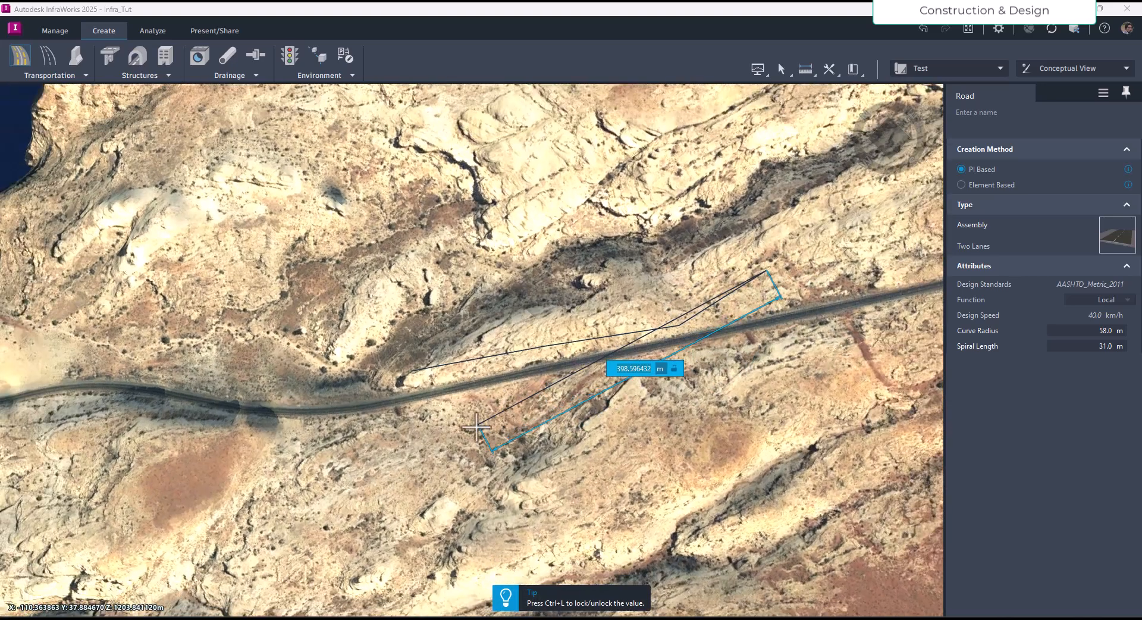
pyautogui.doubleClick(827, 288)
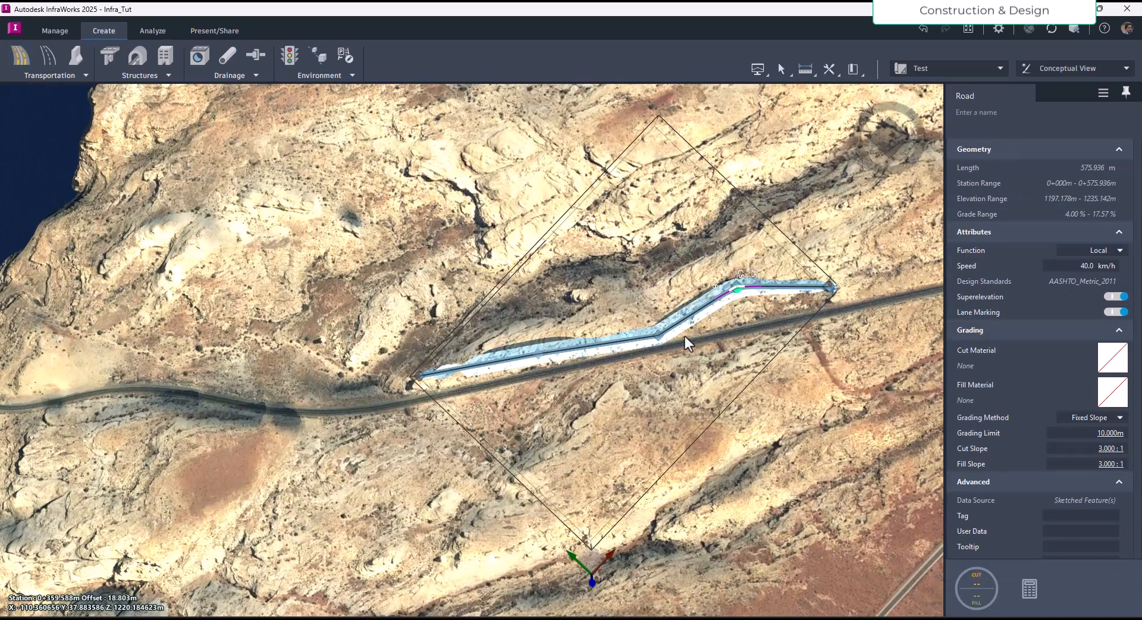
# Examine the new component road's alignment and its geometry and grading properties.
pyautogui.scroll(3, 676, 335)
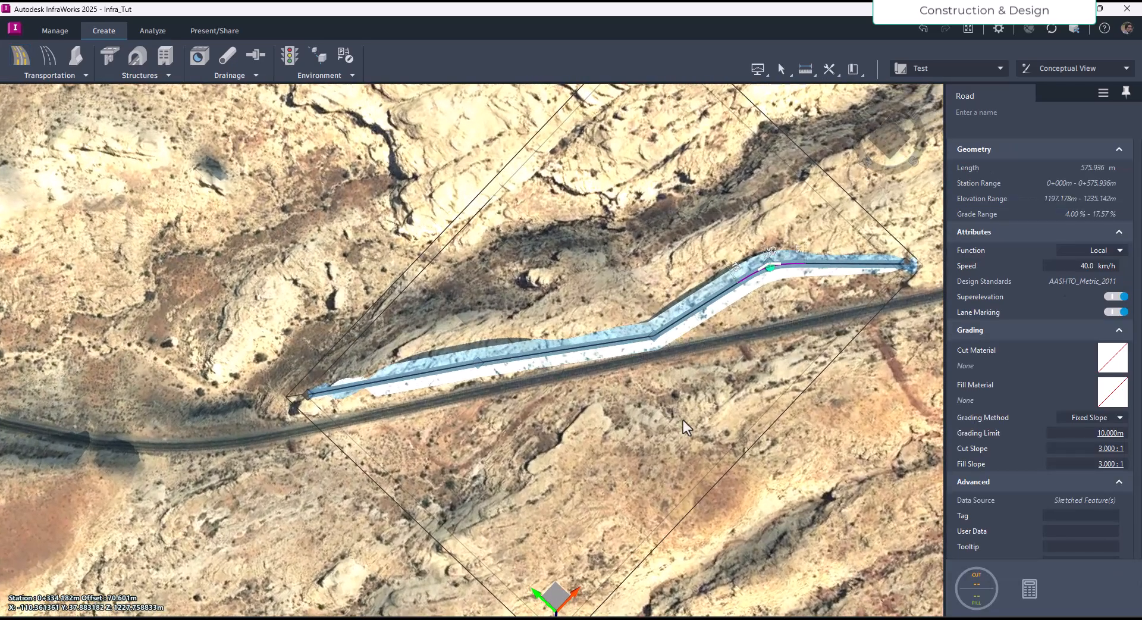
pyautogui.click(690, 414)
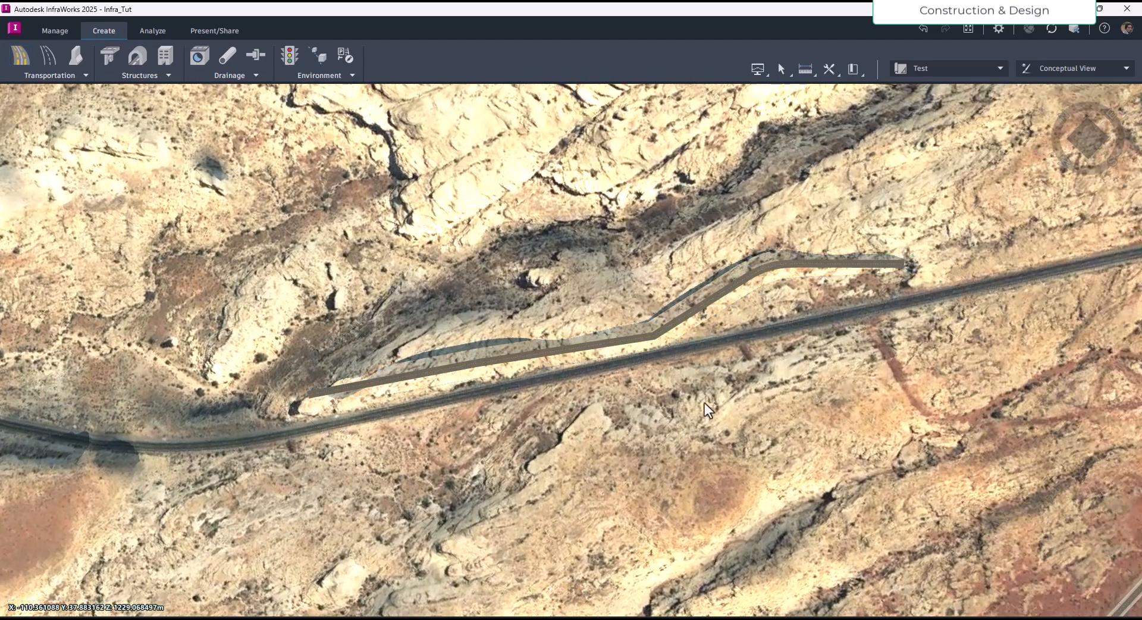
pyautogui.moveTo(642, 422); pyautogui.dragTo(852, 232)
pyautogui.scroll(5, 553, 448)
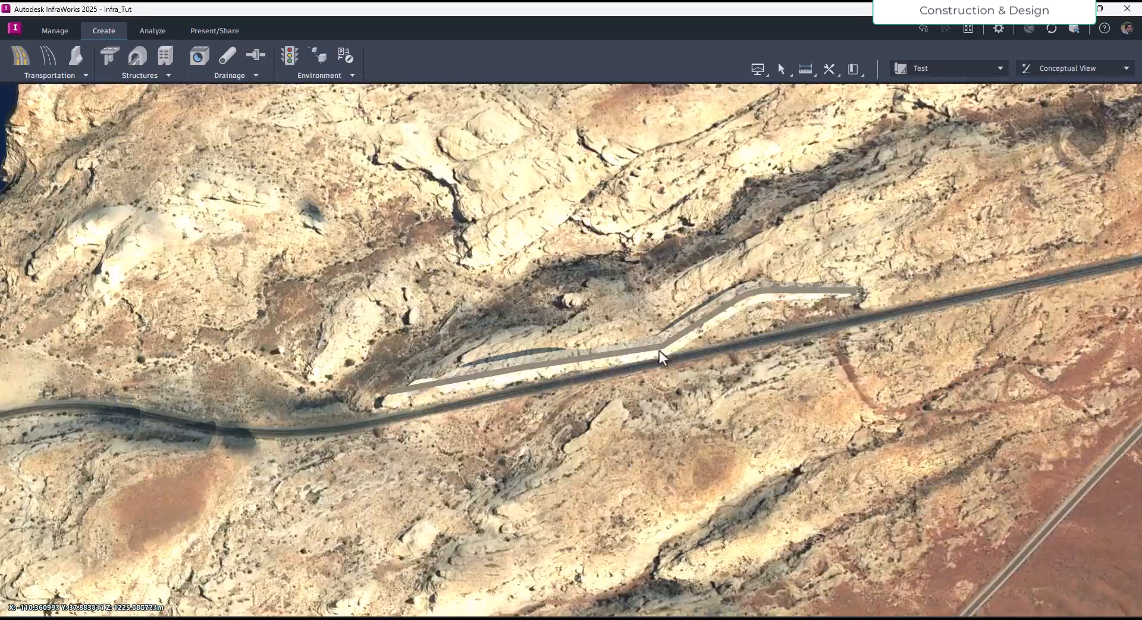
pyautogui.click(659, 349)
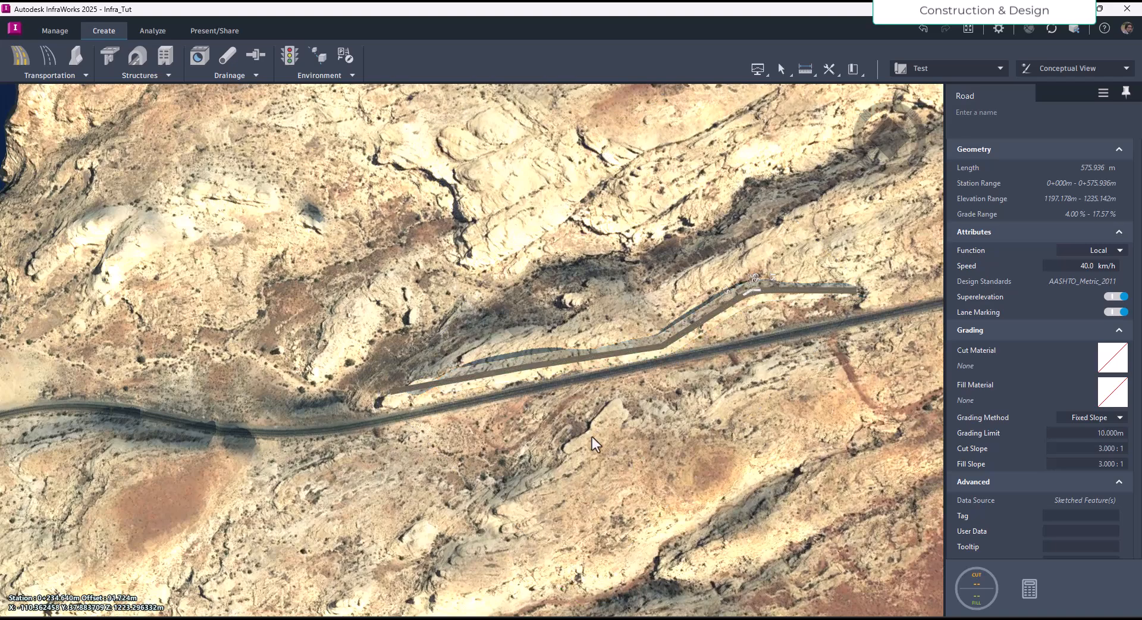
pyautogui.click(591, 436)
pyautogui.scroll(-3, 640, 428)
pyautogui.scroll(5, 696, 390)
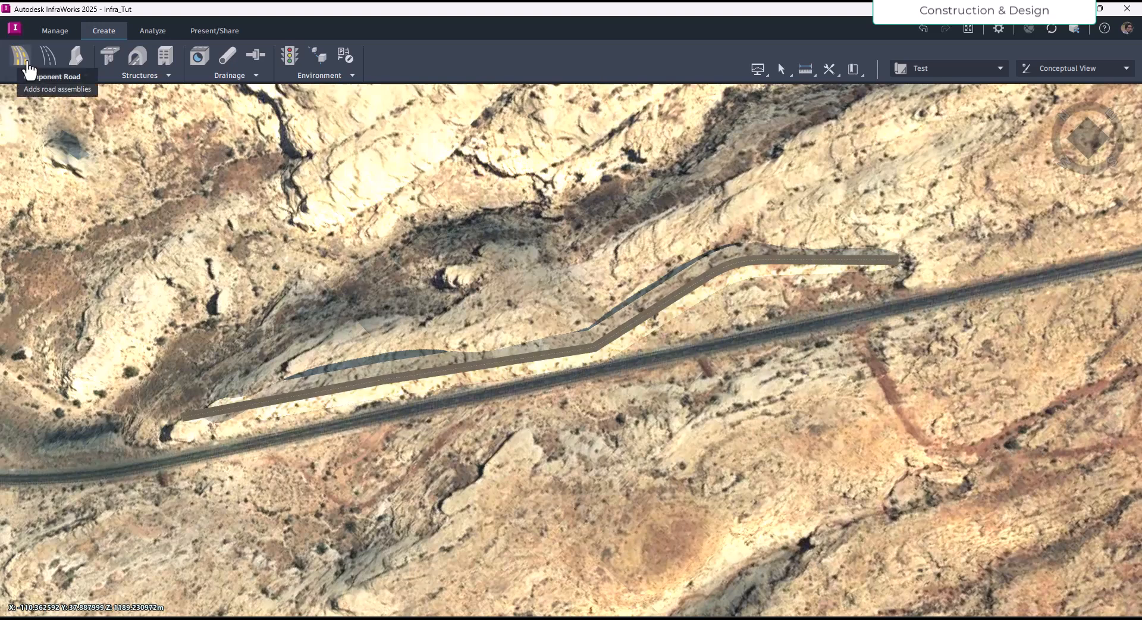
# Draw a winding planning road about 608 m long on the opposite side of the existing road from the component road.
pyautogui.click(51, 59)
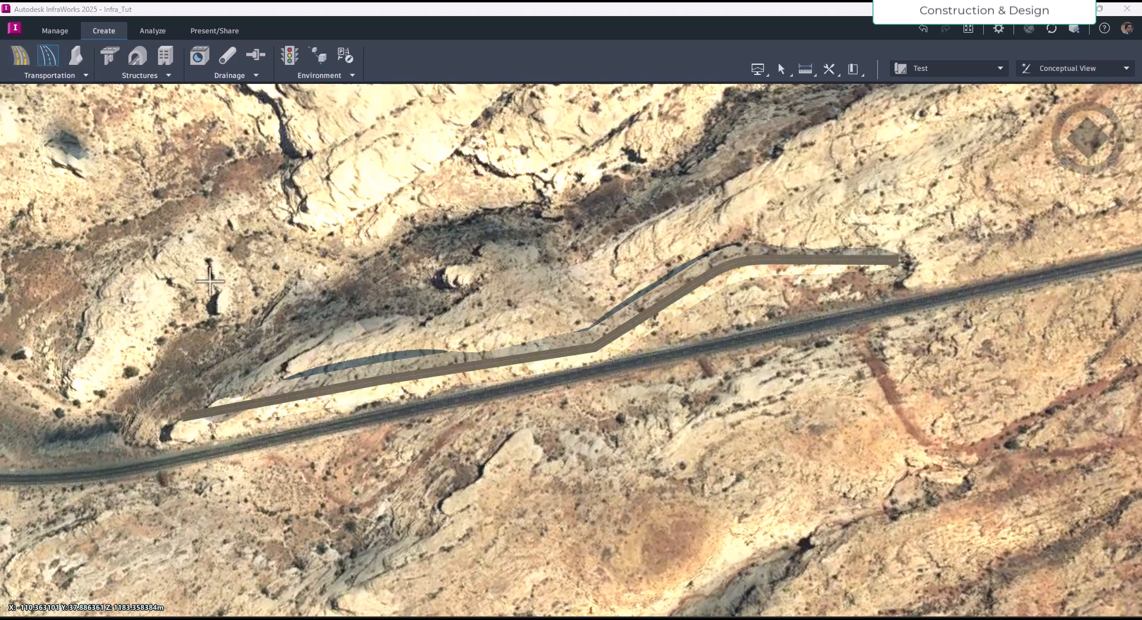
pyautogui.click(204, 502)
pyautogui.click(354, 464)
pyautogui.click(512, 502)
pyautogui.click(625, 429)
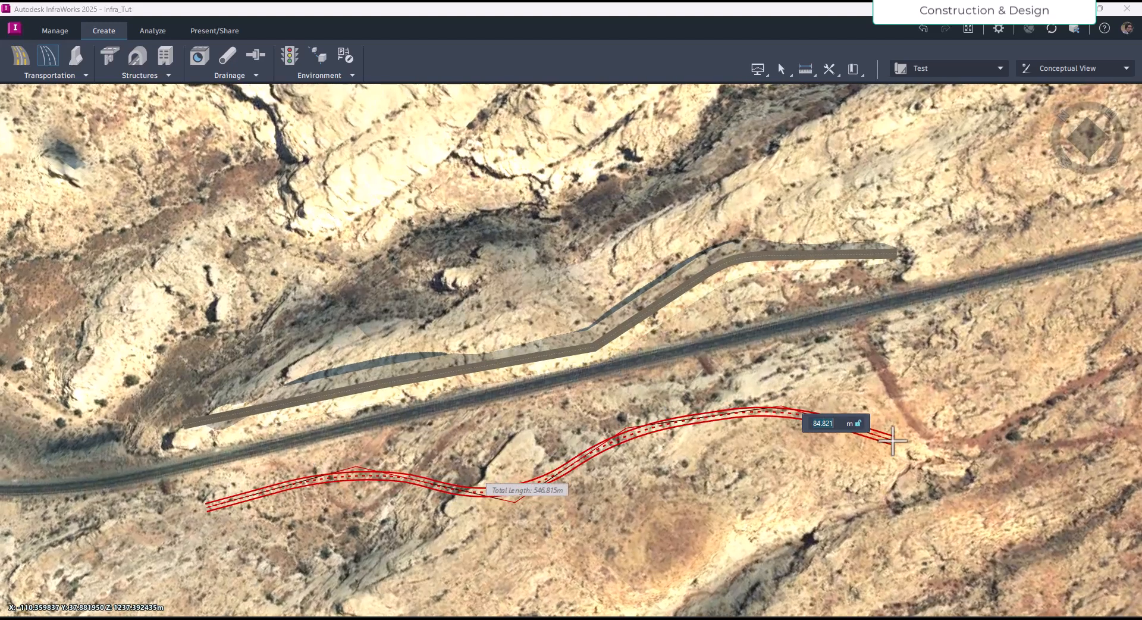
pyautogui.click(923, 397)
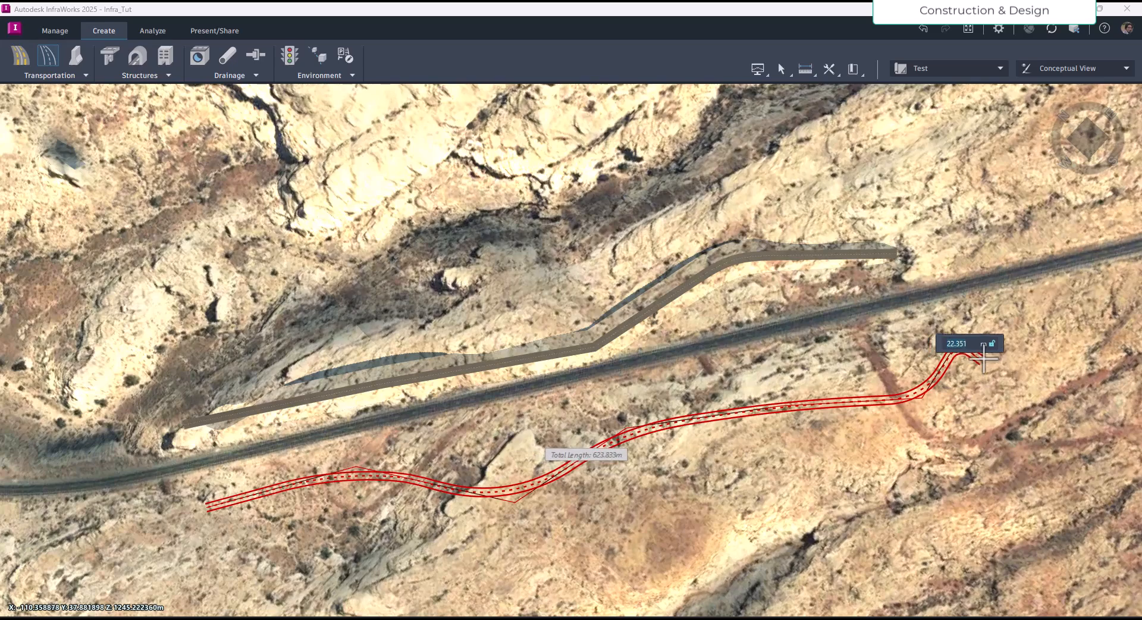
pyautogui.doubleClick(959, 343)
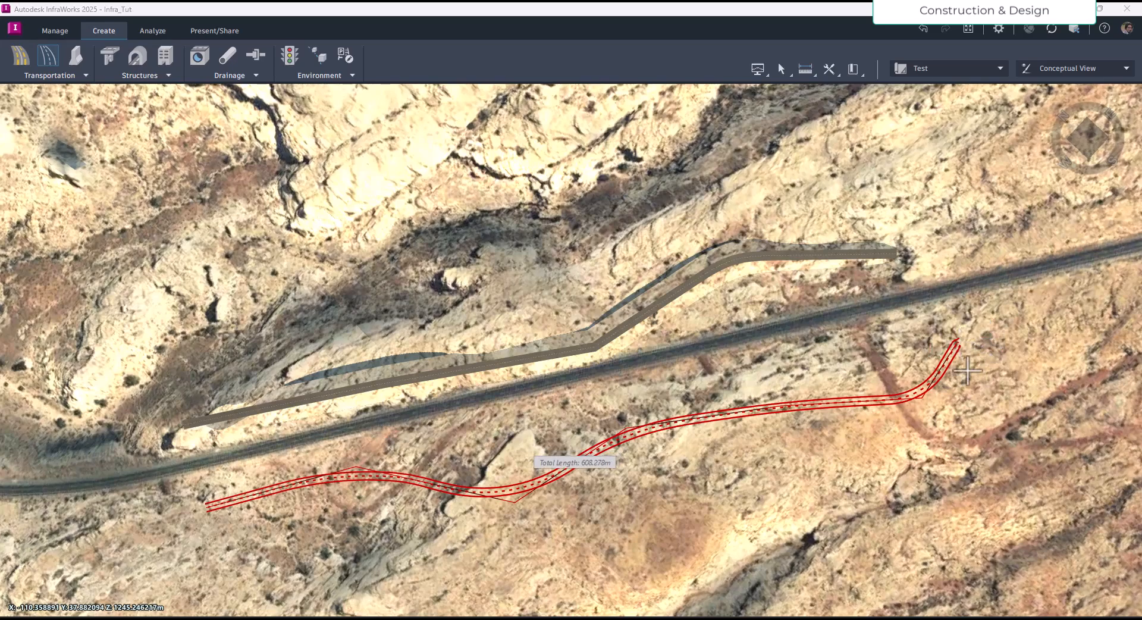
pyautogui.scroll(-3, 287, 486)
pyautogui.scroll(3, 580, 503)
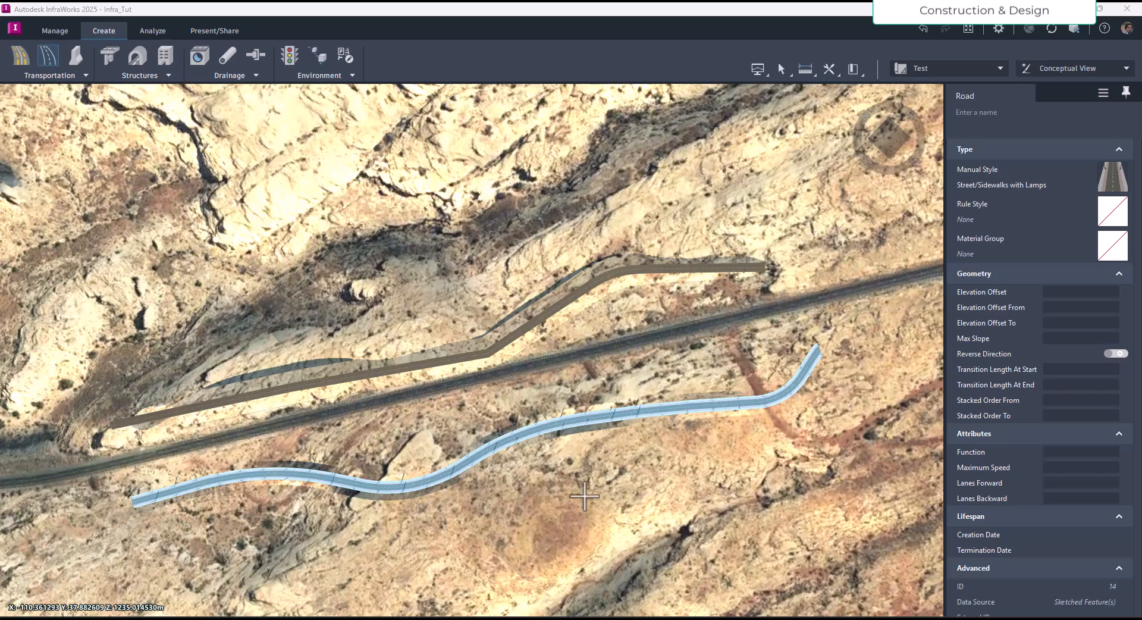
pyautogui.press('Escape')
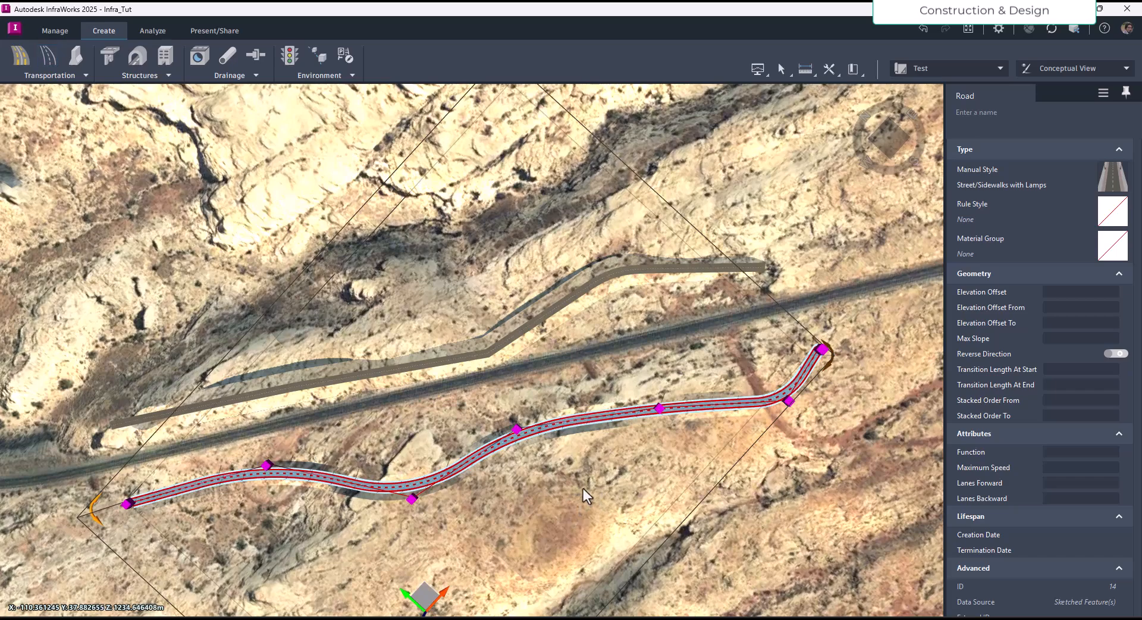
pyautogui.press('Escape')
# Compare both new roads in perspective and review the component road's geometry, attributes and available functions.
pyautogui.moveTo(540, 488); pyautogui.dragTo(729, 270)
pyautogui.scroll(3, 635, 470)
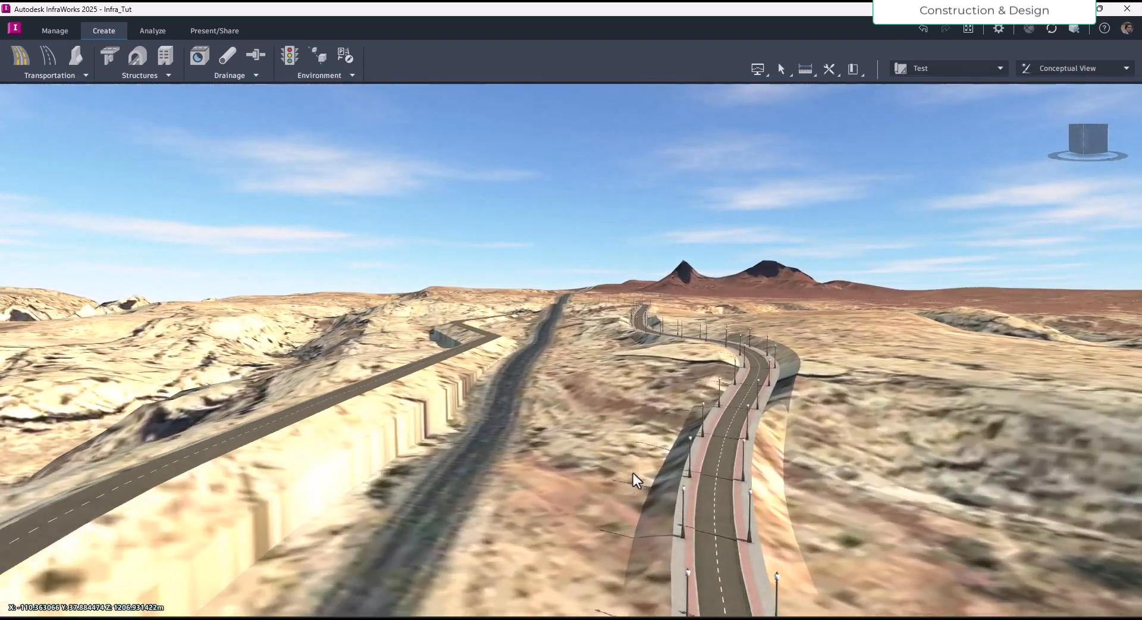
pyautogui.moveTo(558, 502); pyautogui.dragTo(568, 499)
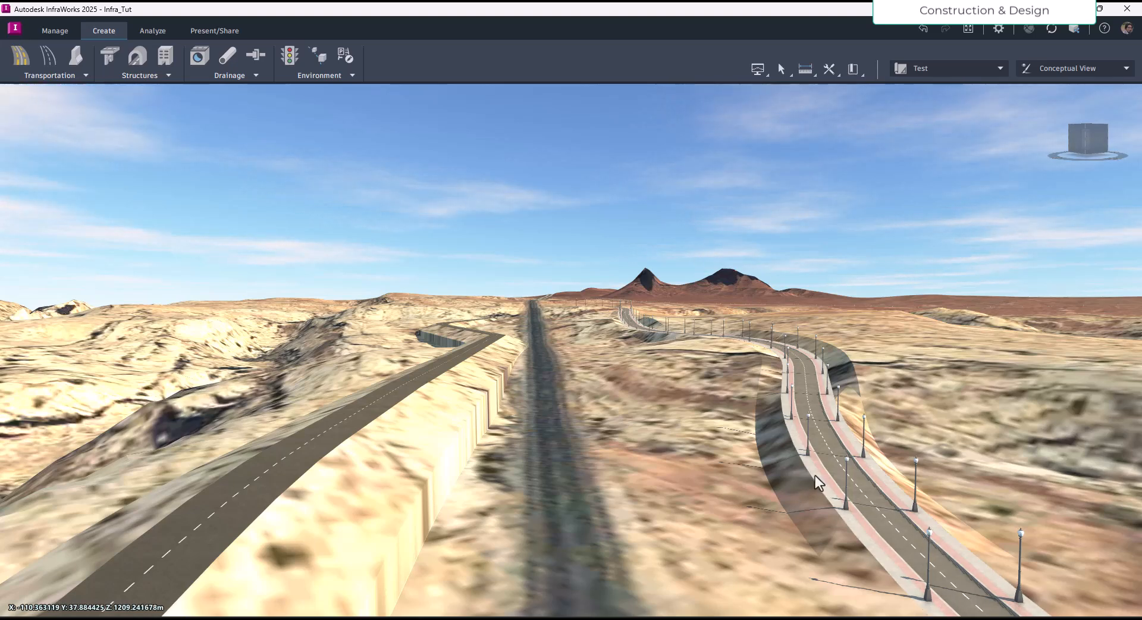
pyautogui.click(335, 440)
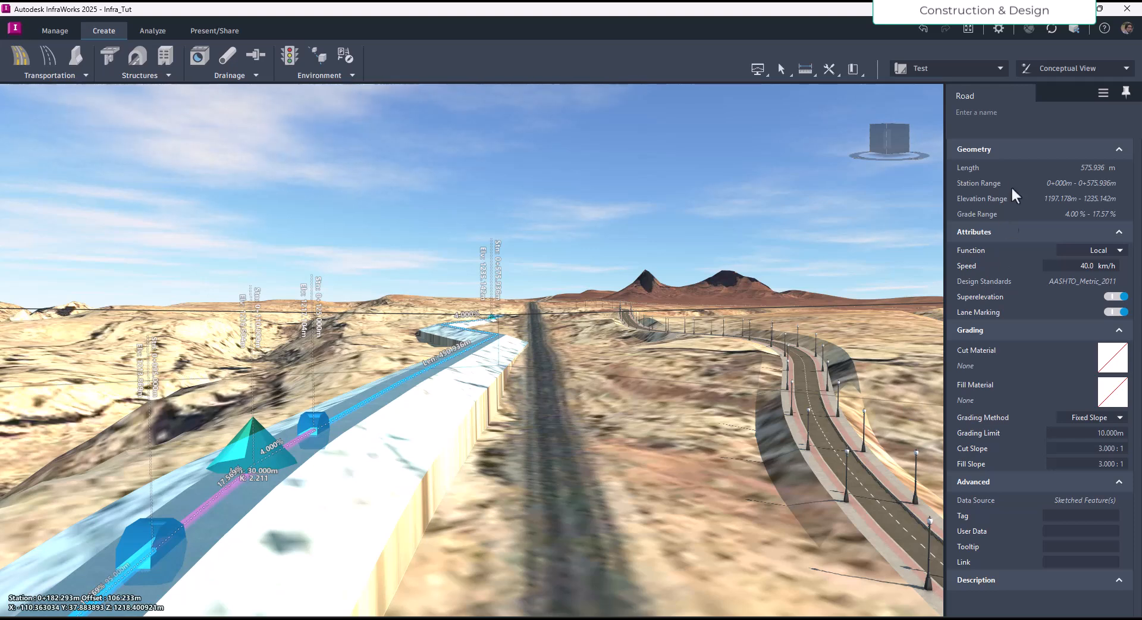
pyautogui.click(1105, 250)
pyautogui.click(1052, 248)
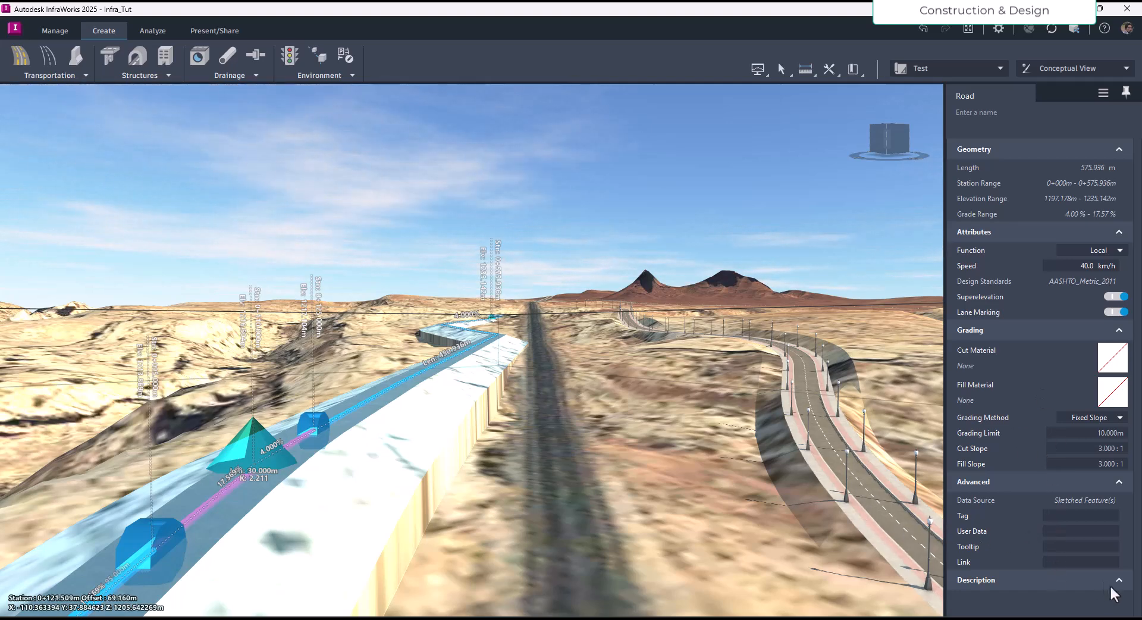
pyautogui.moveTo(878, 485); pyautogui.dragTo(710, 474)
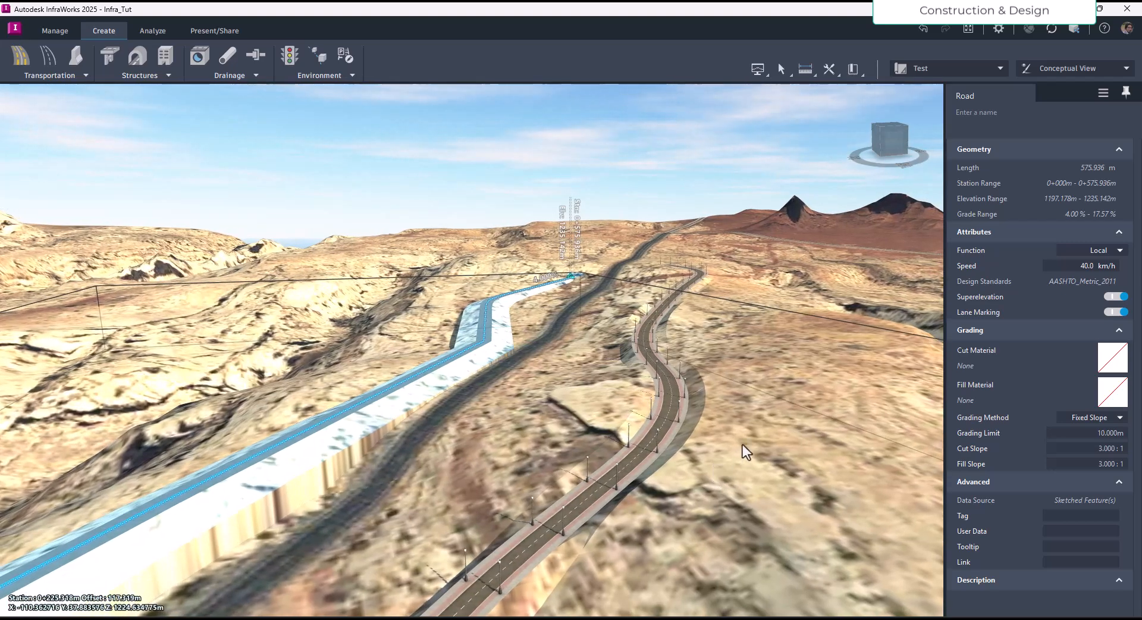
# Assign the MaterialGroup/Boulevard material group to the planning road.
pyautogui.press('Escape')
pyautogui.click(662, 413)
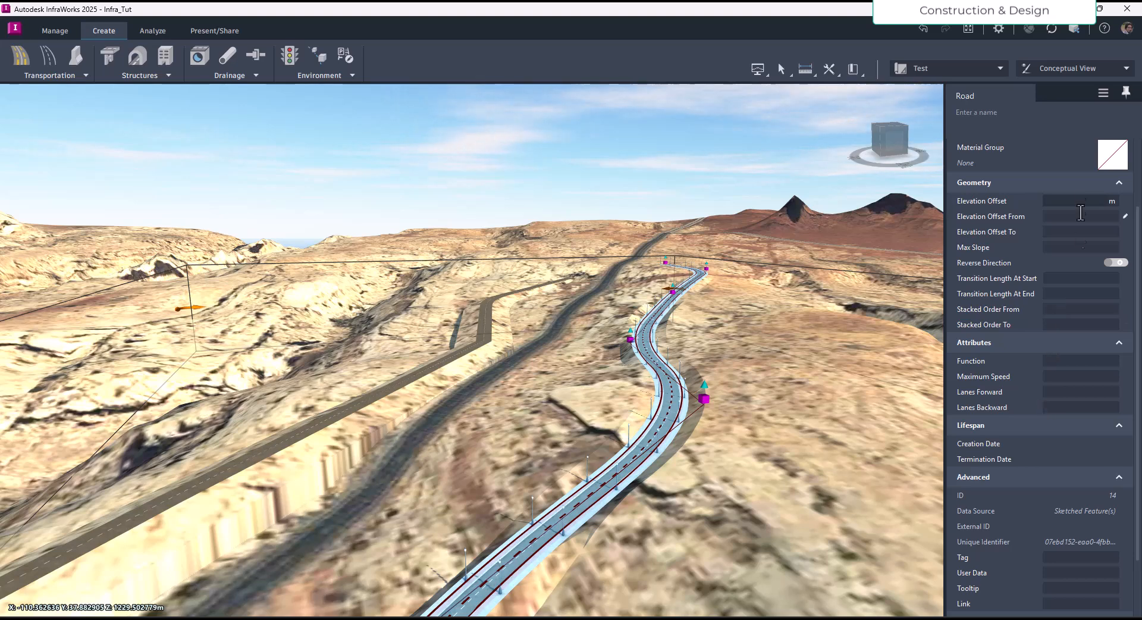
pyautogui.click(1112, 166)
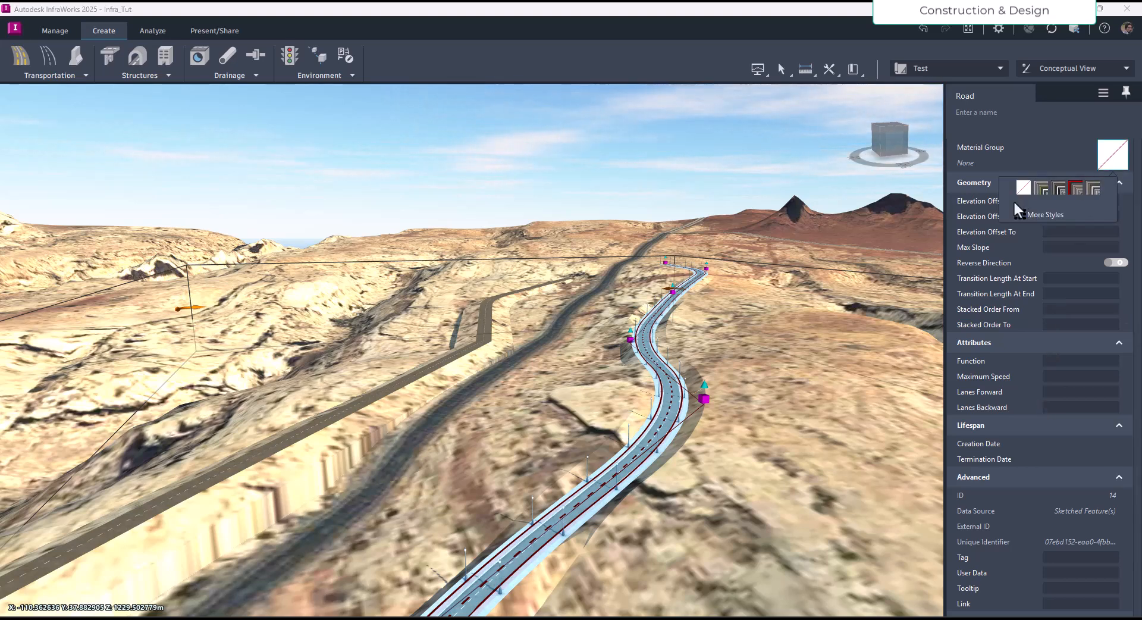
pyautogui.click(1041, 215)
pyautogui.click(554, 255)
pyautogui.click(624, 427)
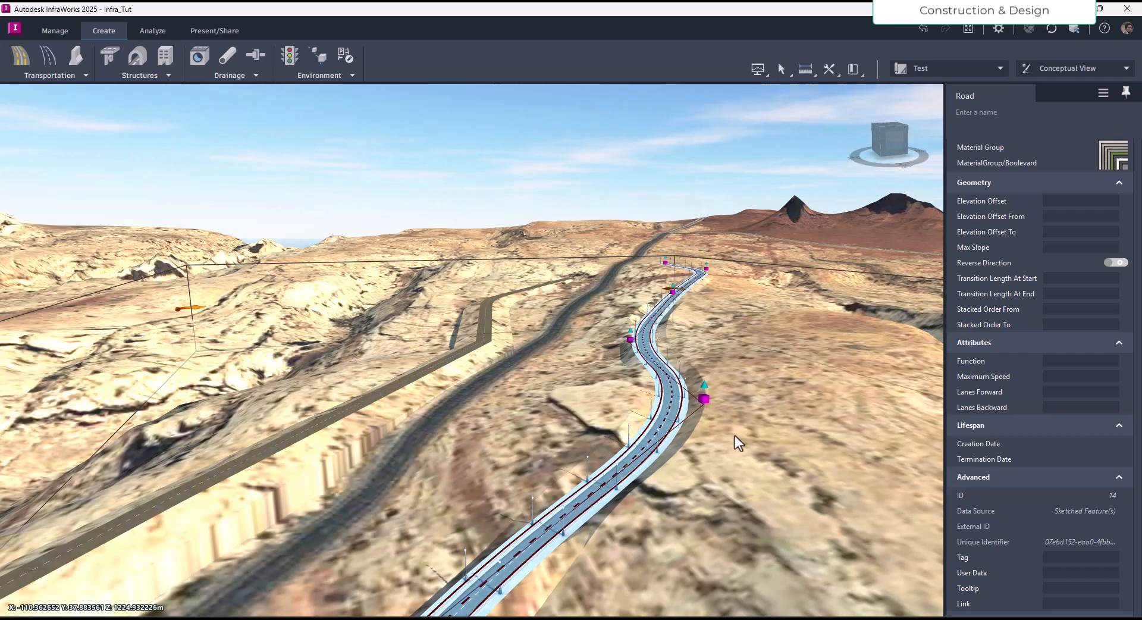
pyautogui.click(727, 477)
# Set the planning road's maximum speed to 50 km/h.
pyautogui.moveTo(688, 523); pyautogui.dragTo(649, 541)
pyautogui.click(623, 396)
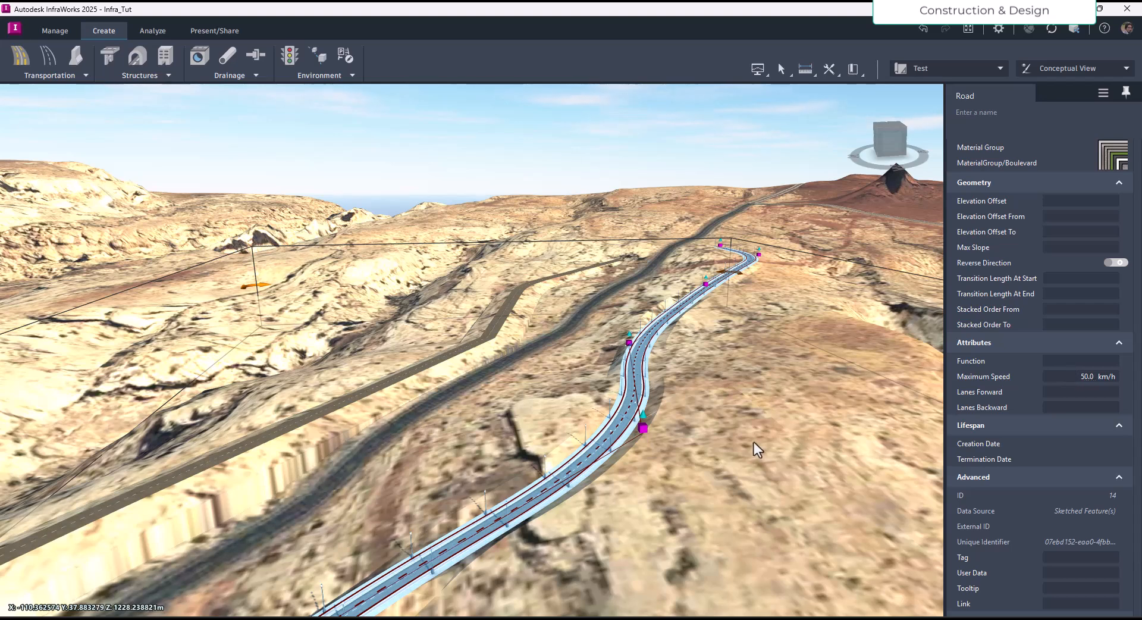
pyautogui.click(754, 441)
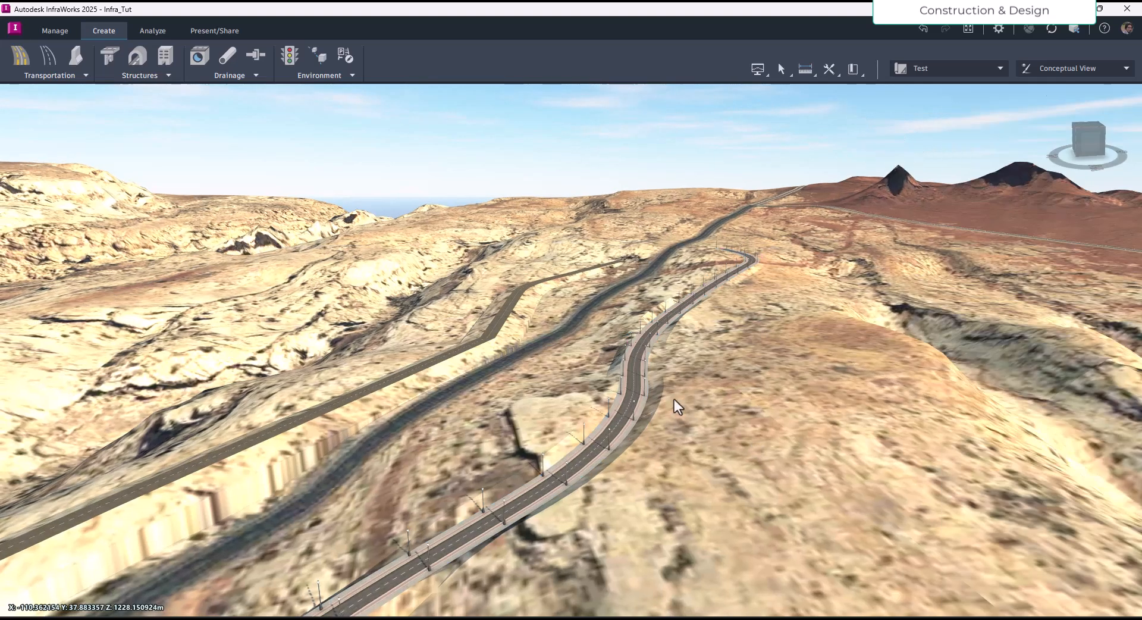
pyautogui.click(641, 378)
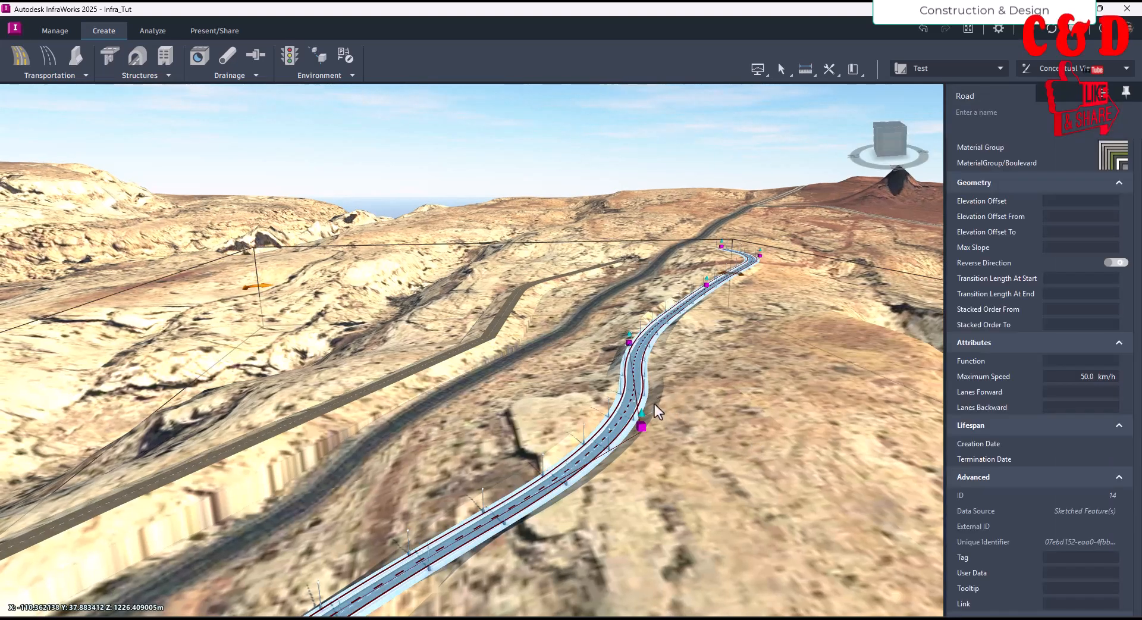
pyautogui.click(725, 404)
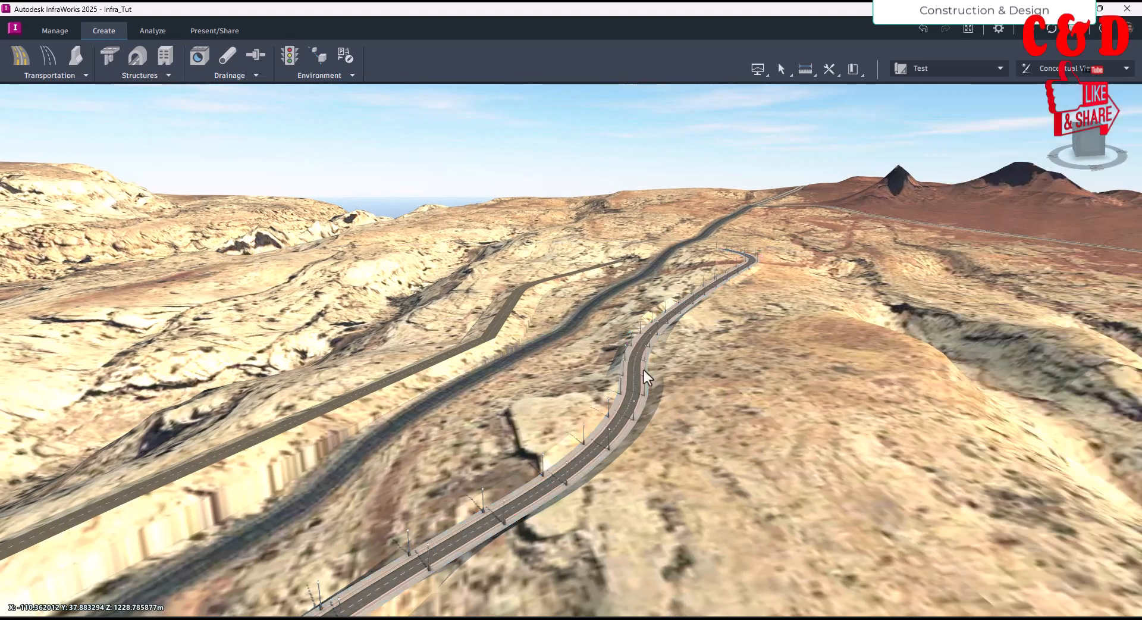
# Open the profile view of the component road and fit the whole profile in it.
pyautogui.click(483, 337)
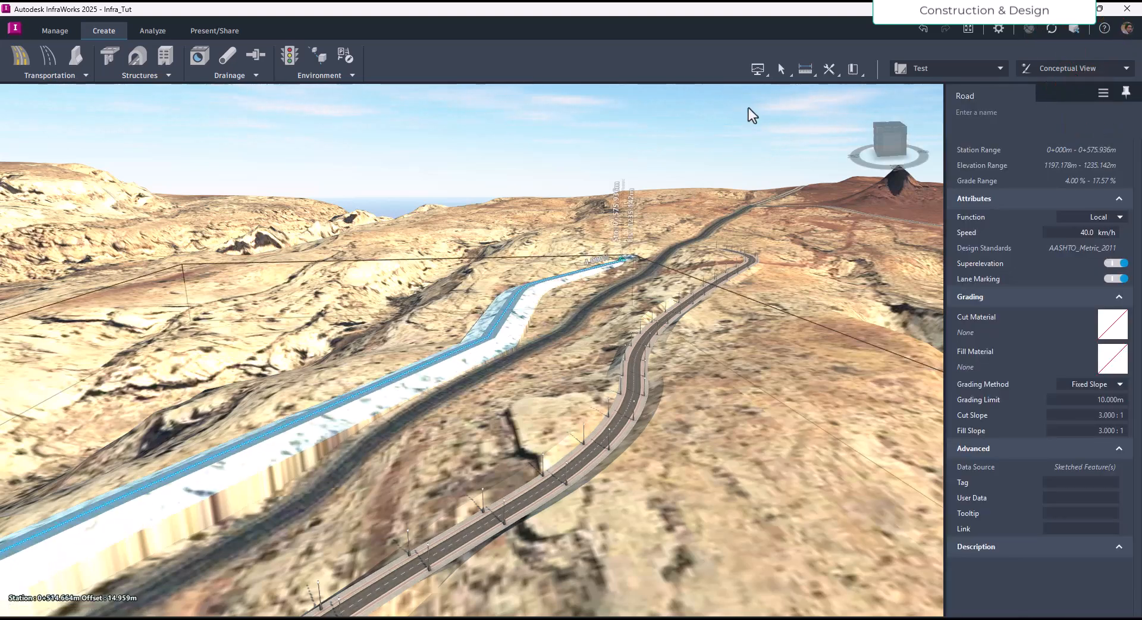
pyautogui.click(757, 70)
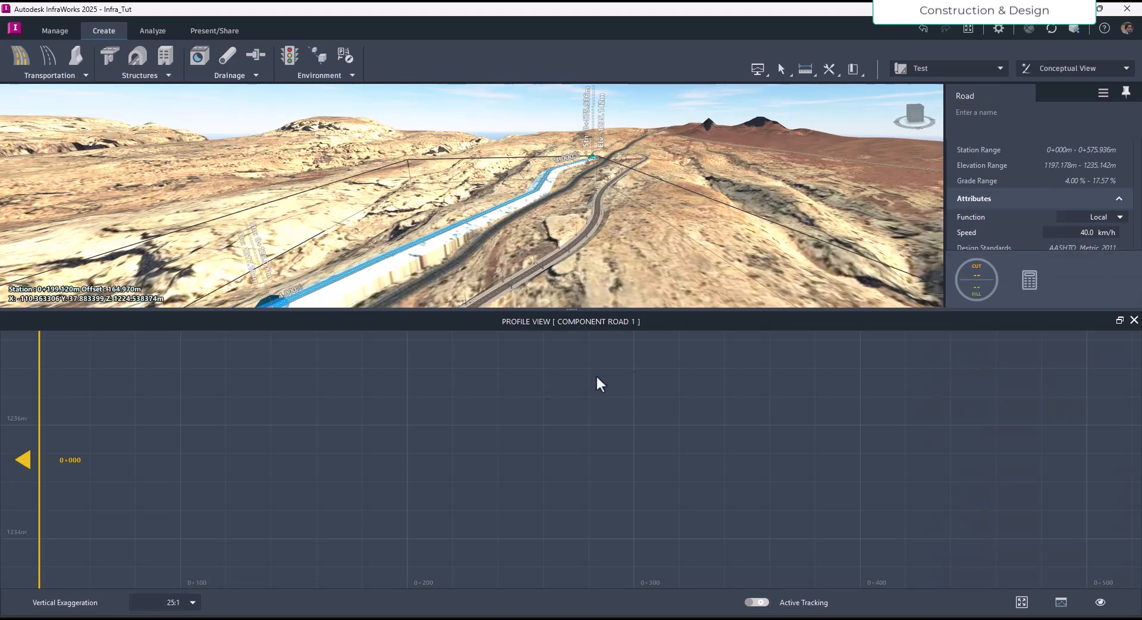
pyautogui.click(1021, 602)
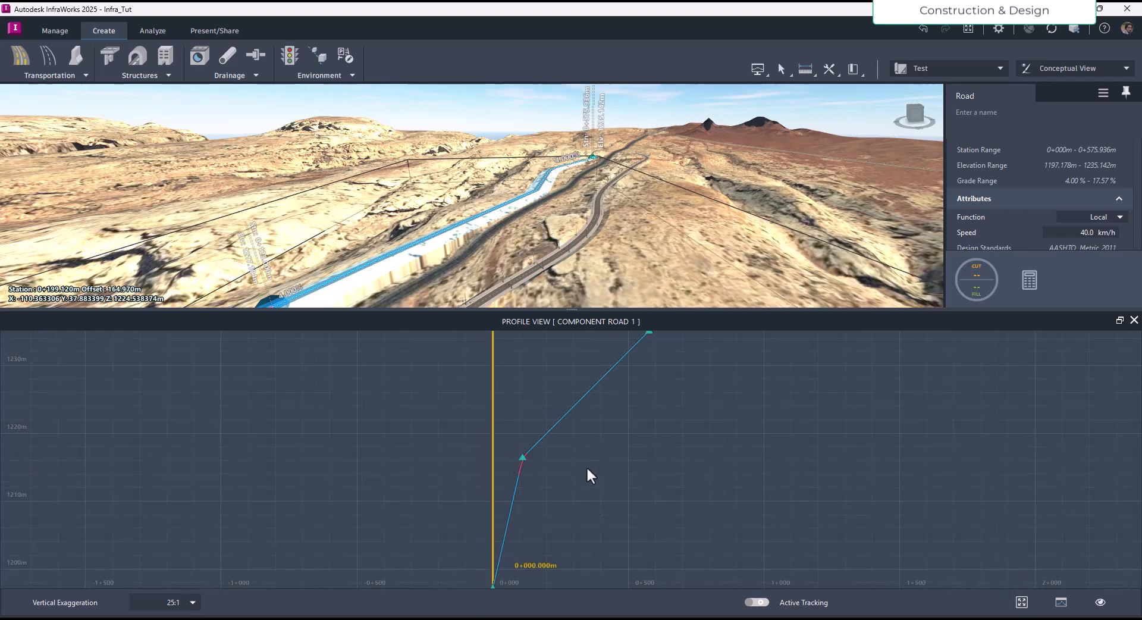
# Flatten the component road's profile by moving its middle PVI to about station 0+273, its end to about 1226.1 m and its start to about 1221.7 m elevation.
pyautogui.moveTo(681, 444); pyautogui.dragTo(631, 442, button='middle')
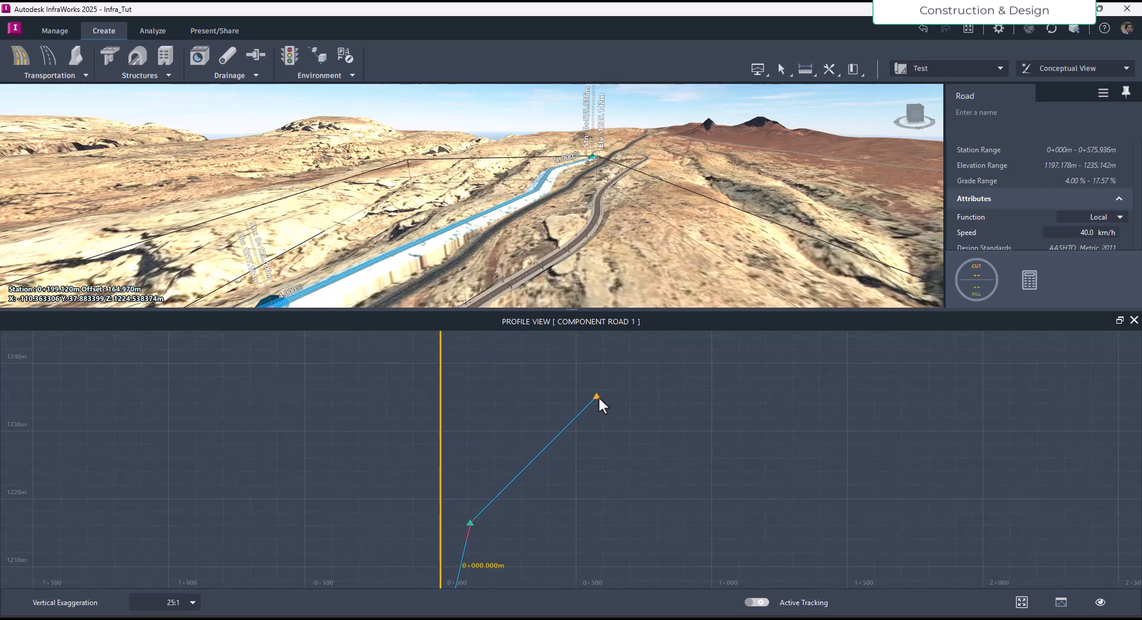
pyautogui.moveTo(597, 395); pyautogui.dragTo(636, 479)
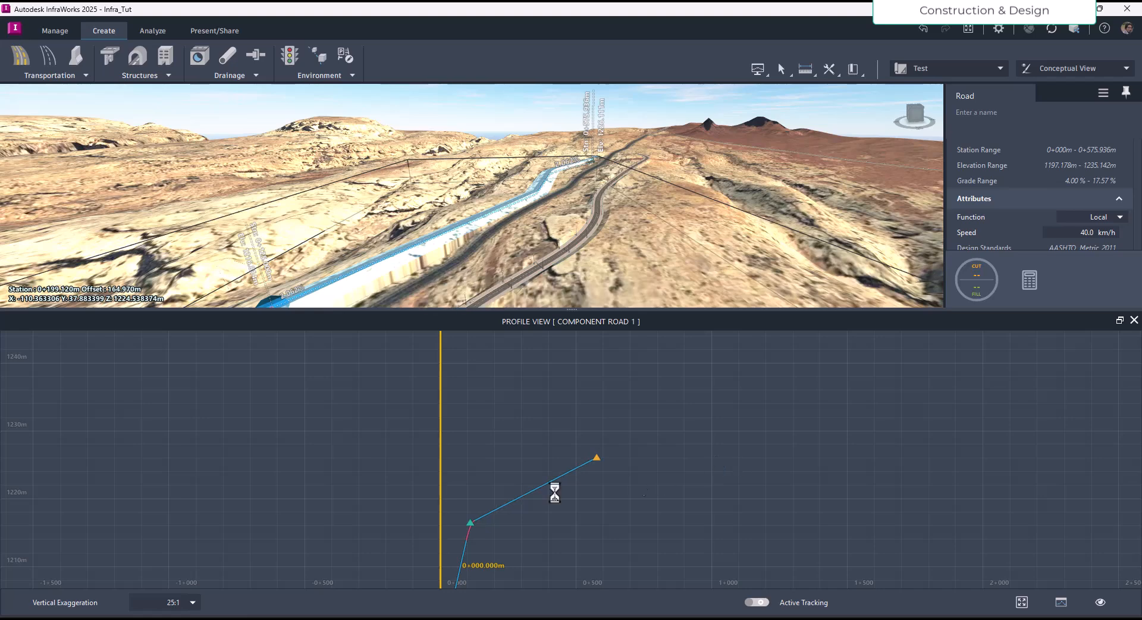
pyautogui.moveTo(473, 521); pyautogui.dragTo(507, 513)
pyautogui.scroll(-10, 537, 480)
pyautogui.scroll(5, 501, 563)
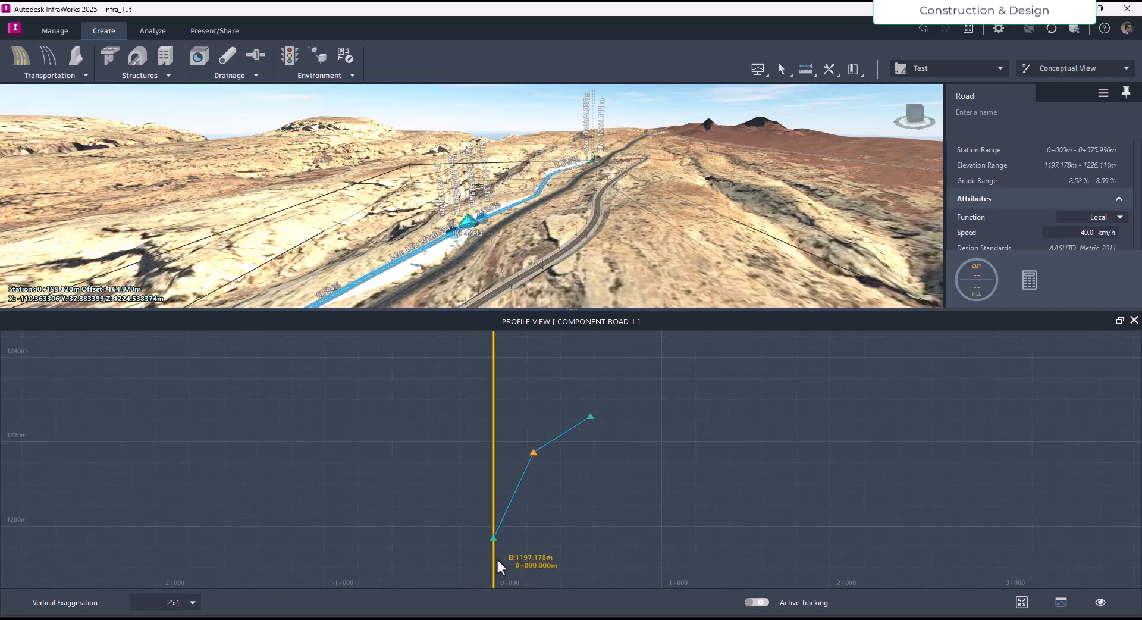
pyautogui.moveTo(493, 539); pyautogui.dragTo(494, 435)
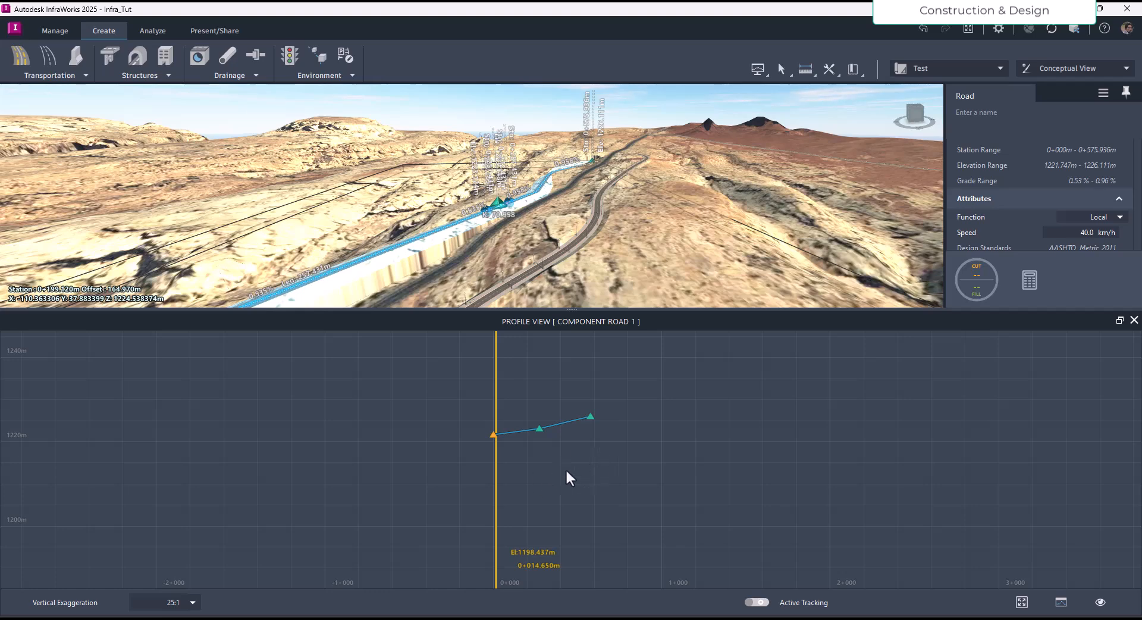
pyautogui.click(1023, 603)
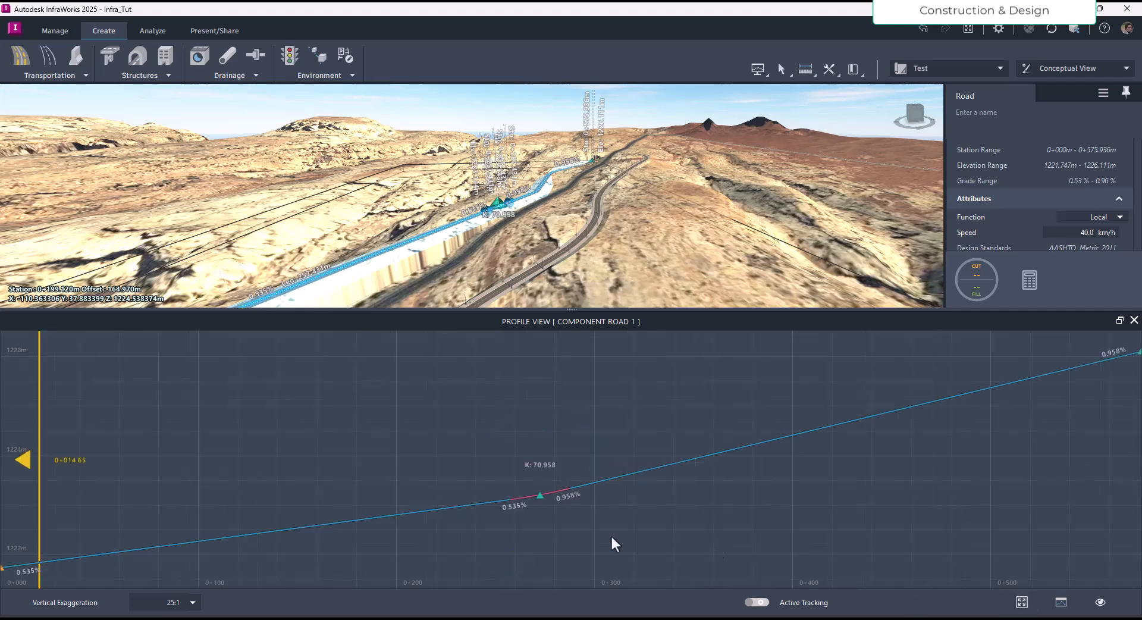
# Check whether the planning road has a profile, and recreate the component road's profile.
pyautogui.click(573, 245)
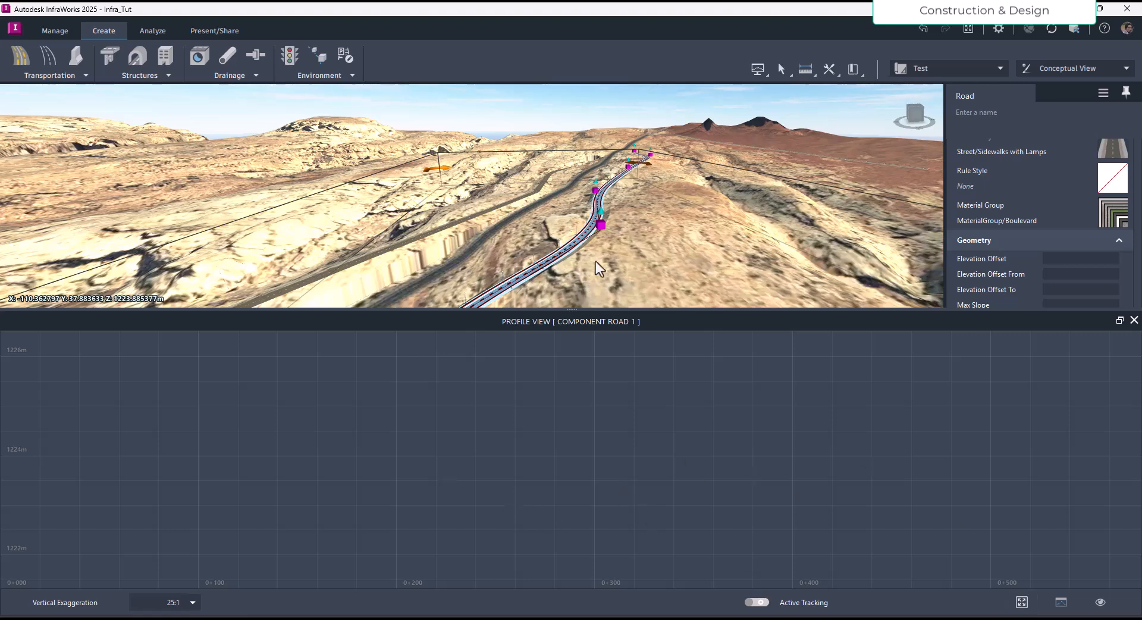
pyautogui.click(448, 229)
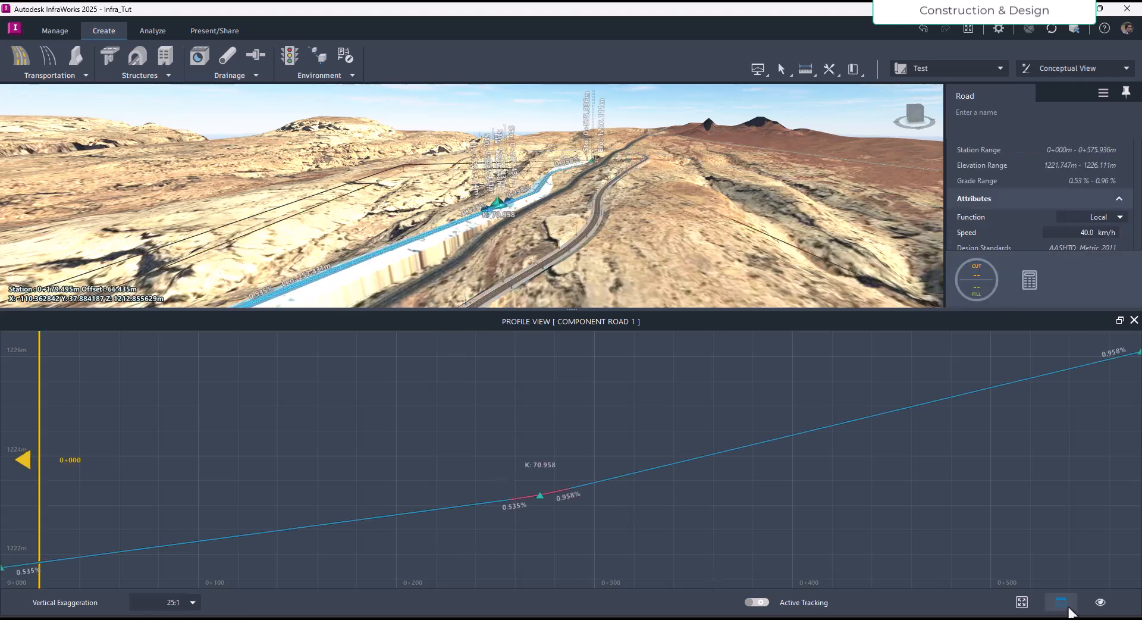
pyautogui.click(1062, 607)
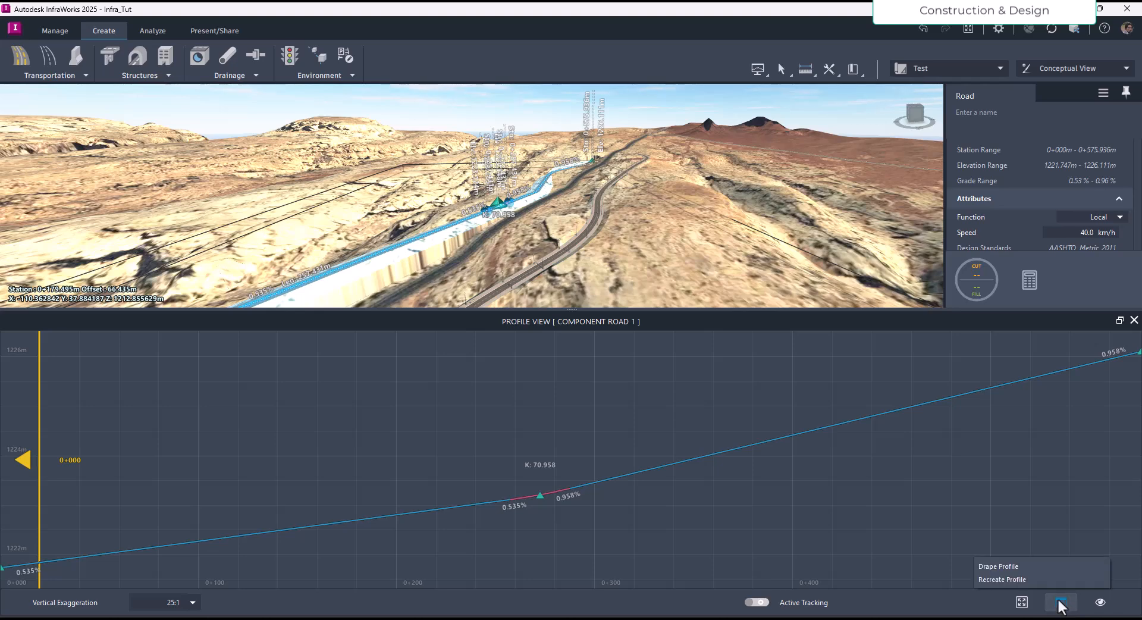
pyautogui.click(1002, 579)
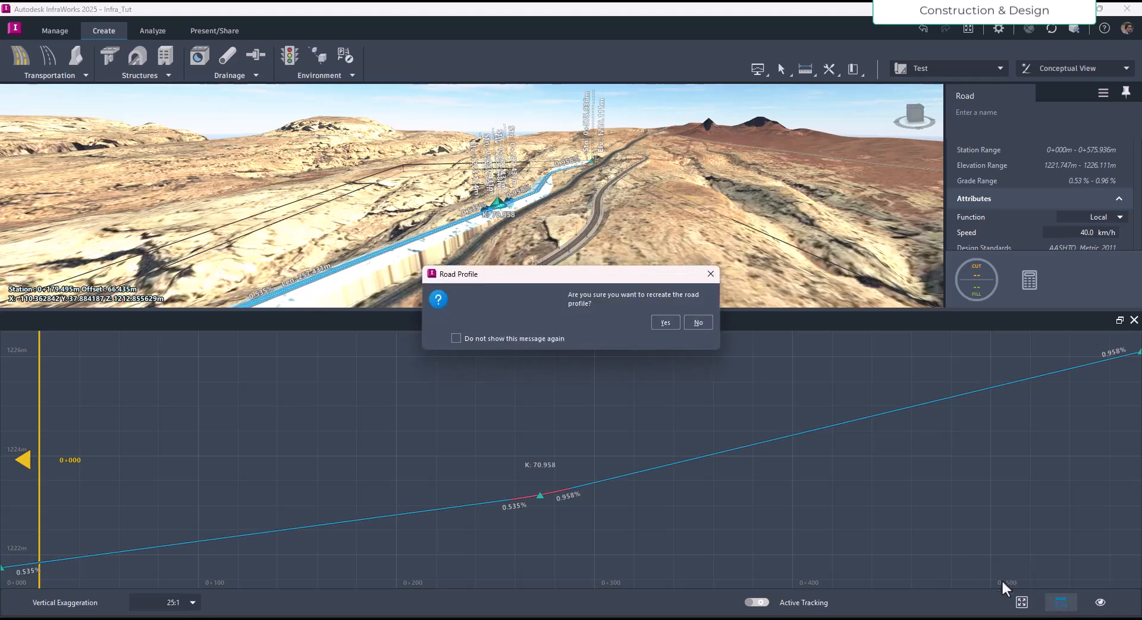
pyautogui.click(665, 323)
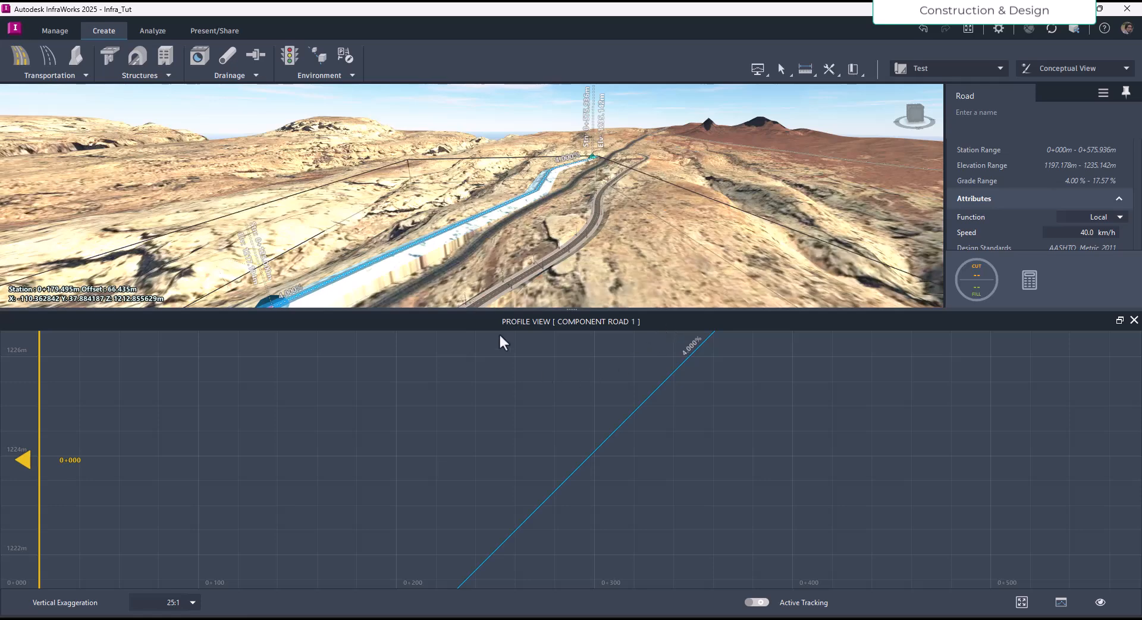
# Drape the component road's profile onto the terrain and compare both roads up close in the model.
pyautogui.click(1060, 602)
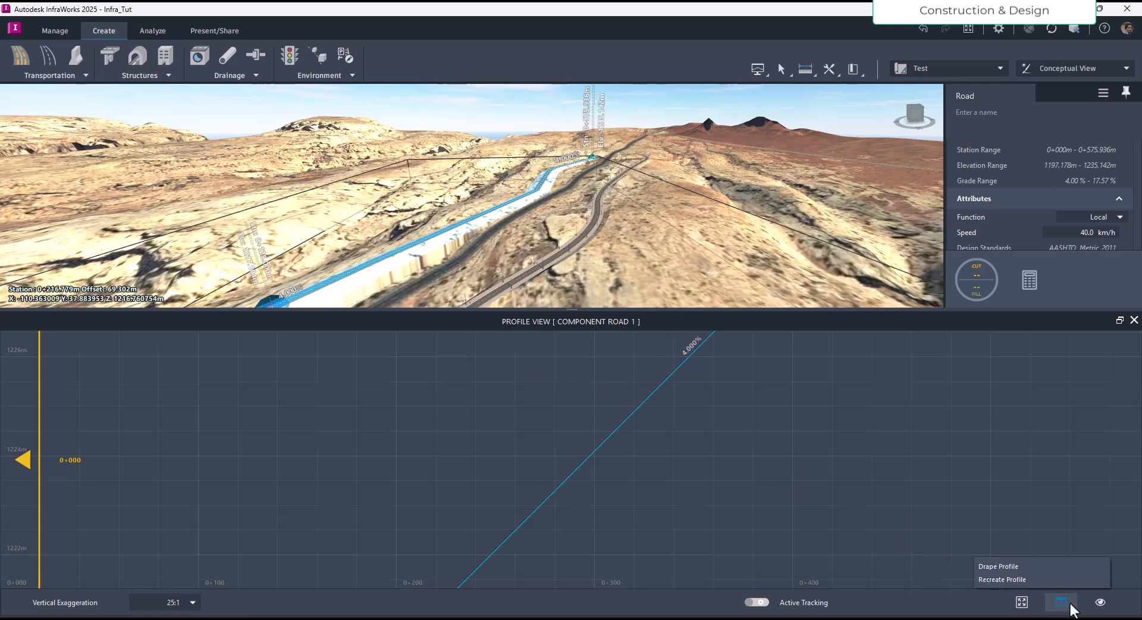
pyautogui.click(1014, 569)
pyautogui.click(665, 322)
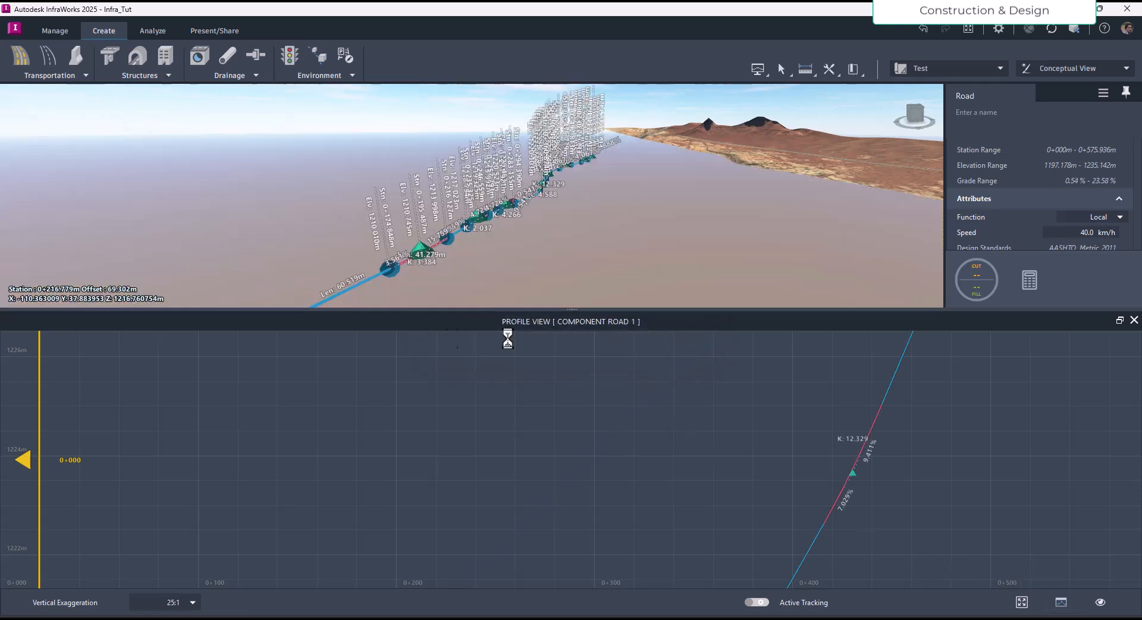
pyautogui.press('Escape')
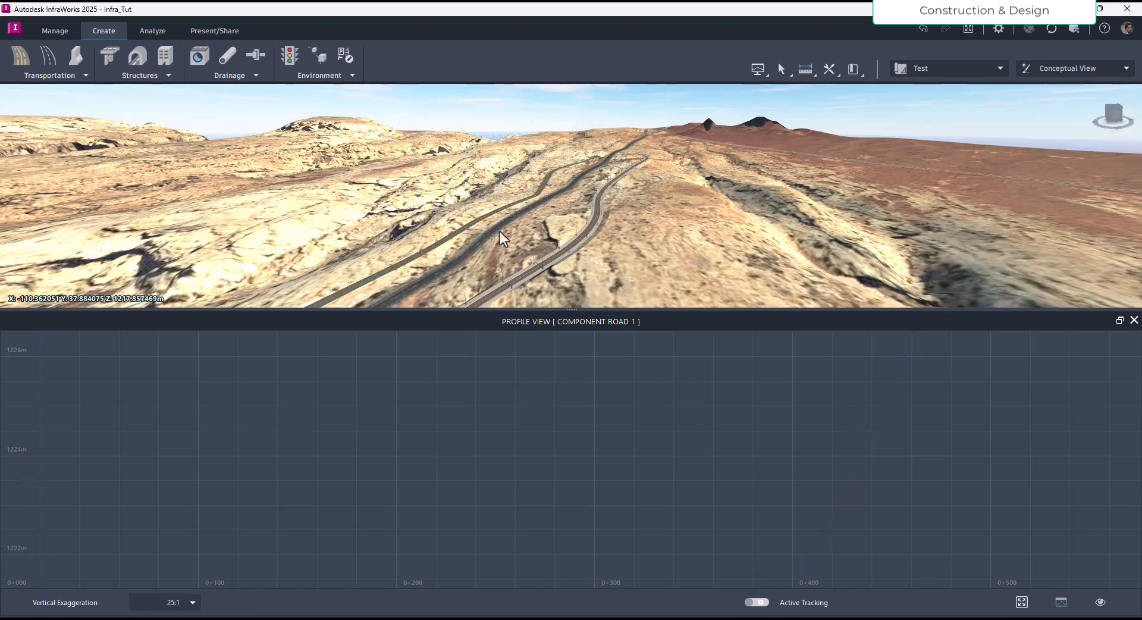
pyautogui.scroll(5, 494, 224)
pyautogui.moveTo(502, 227); pyautogui.dragTo(558, 282)
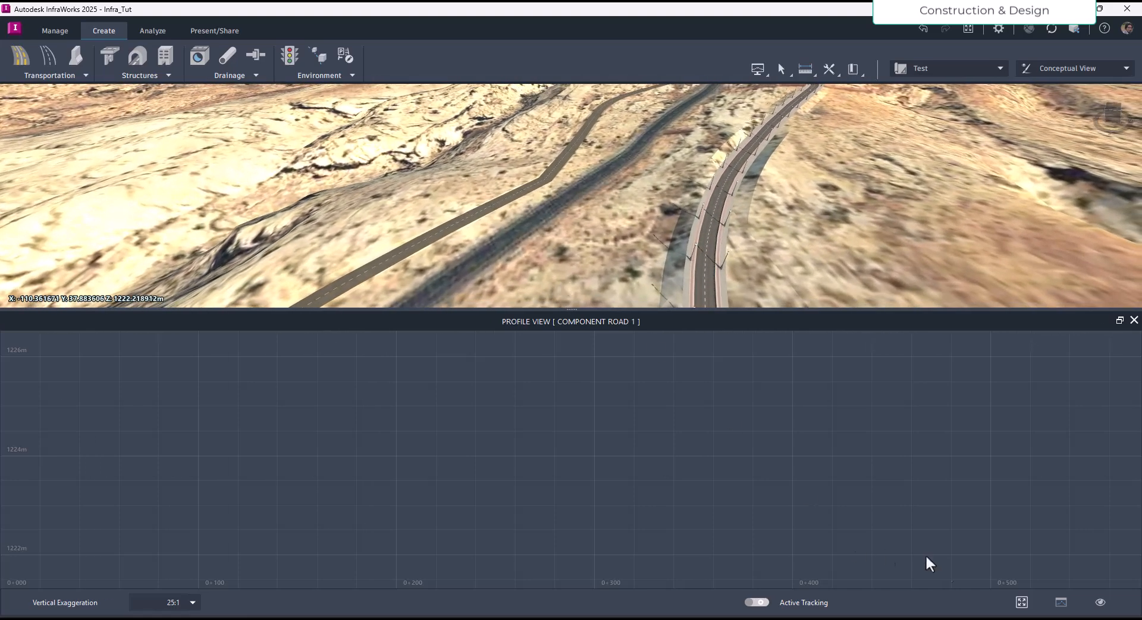
pyautogui.click(712, 251)
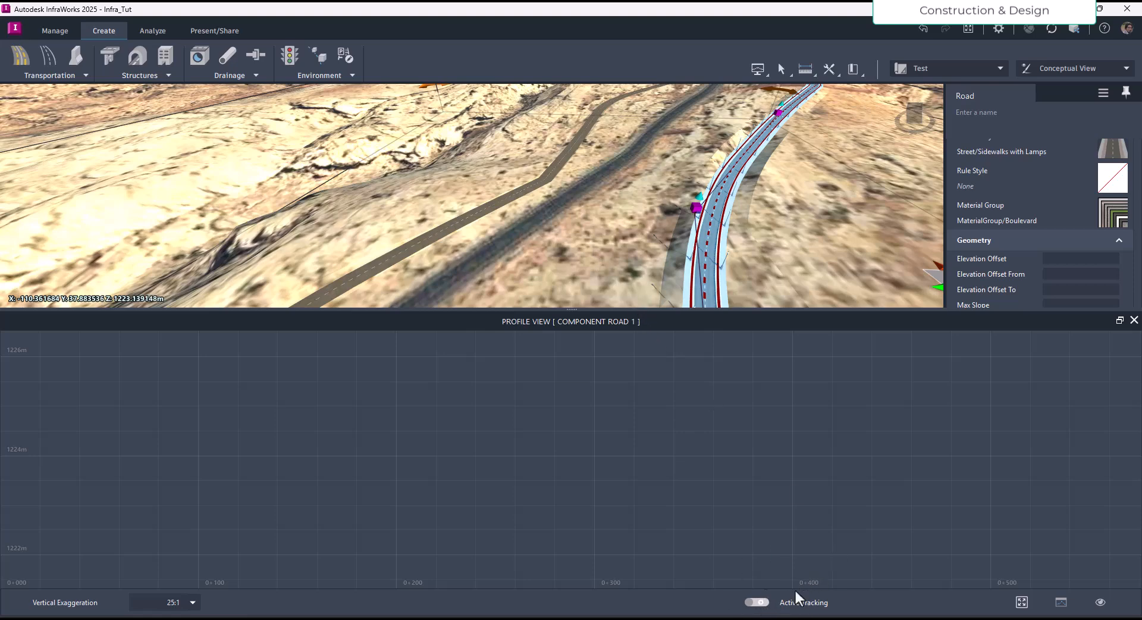
pyautogui.click(584, 275)
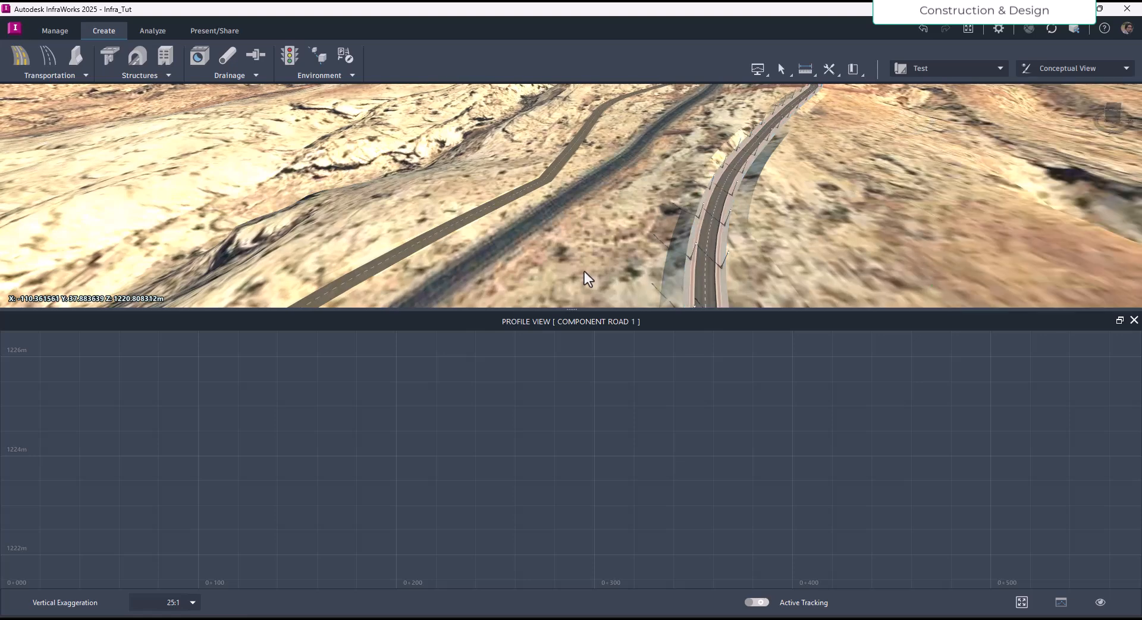
# Lower the end PVI of the component road's draped profile and move the third-last PVI to about station 0+517.
pyautogui.click(515, 199)
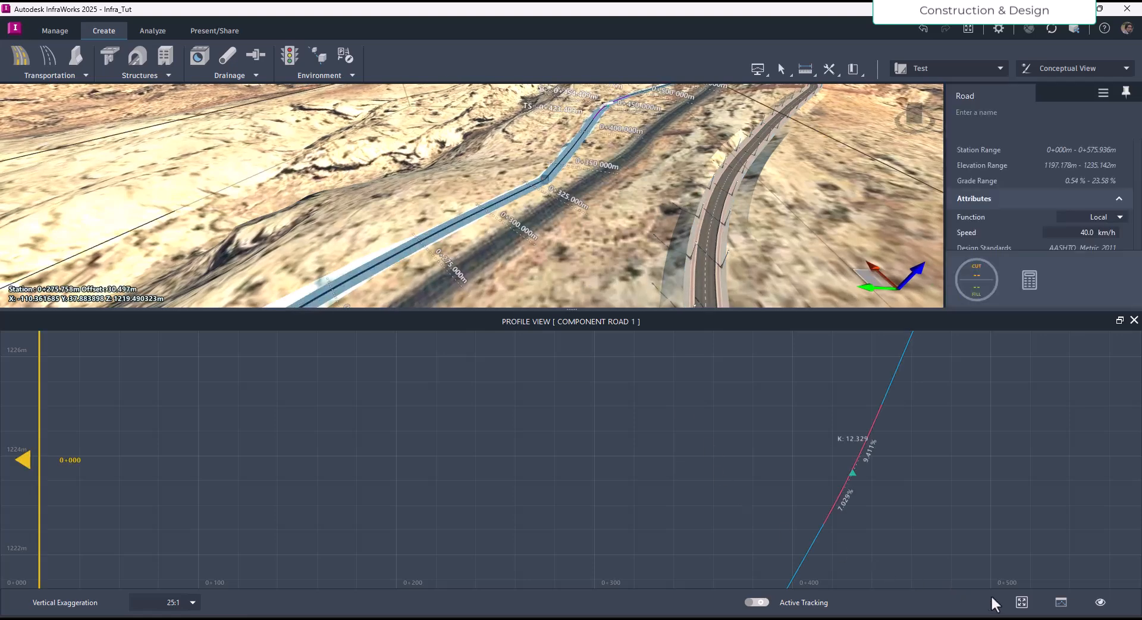
pyautogui.click(1022, 602)
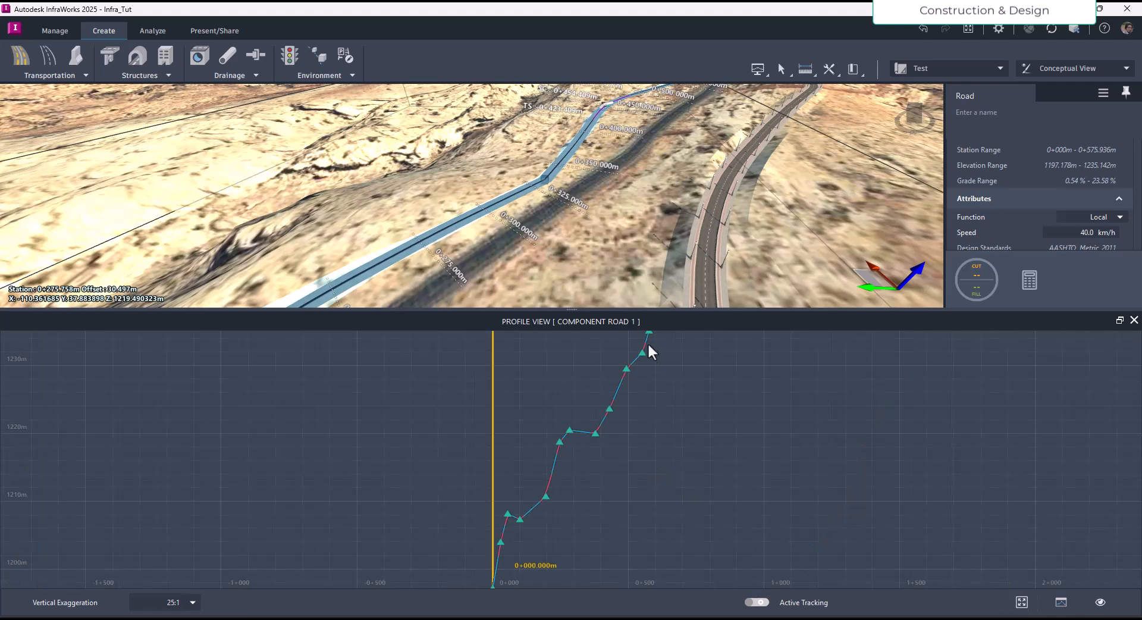
pyautogui.moveTo(648, 333); pyautogui.dragTo(634, 399)
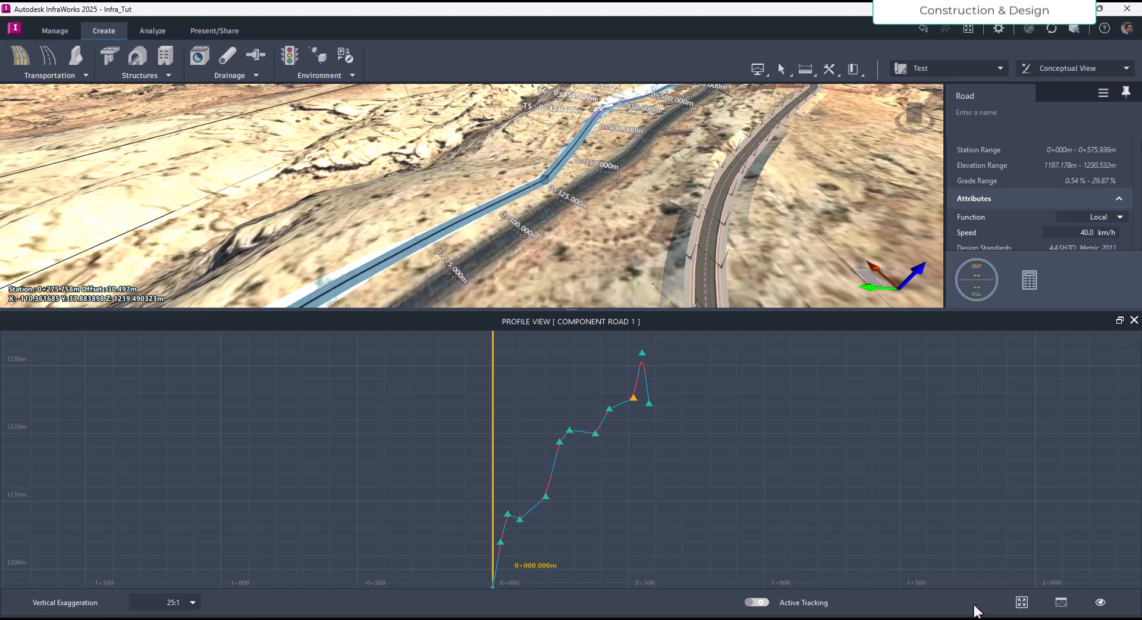
pyautogui.click(1022, 602)
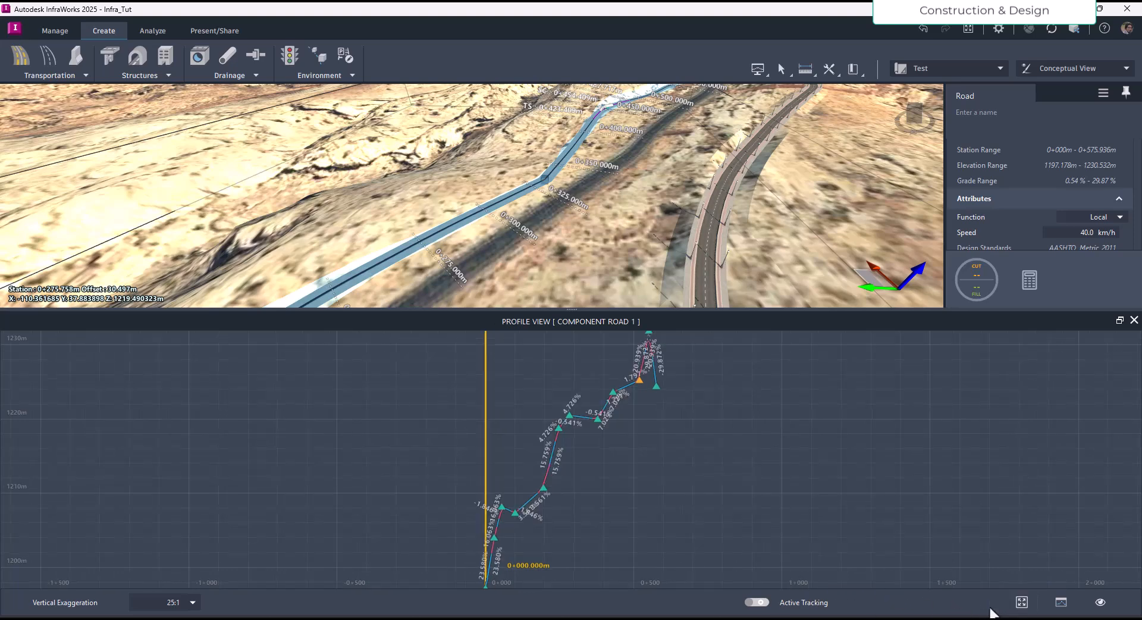
# Turn on active tracking, follow the stations along the component road, and open the -0.541% and 7.029% tangent grades for inspection.
pyautogui.click(756, 603)
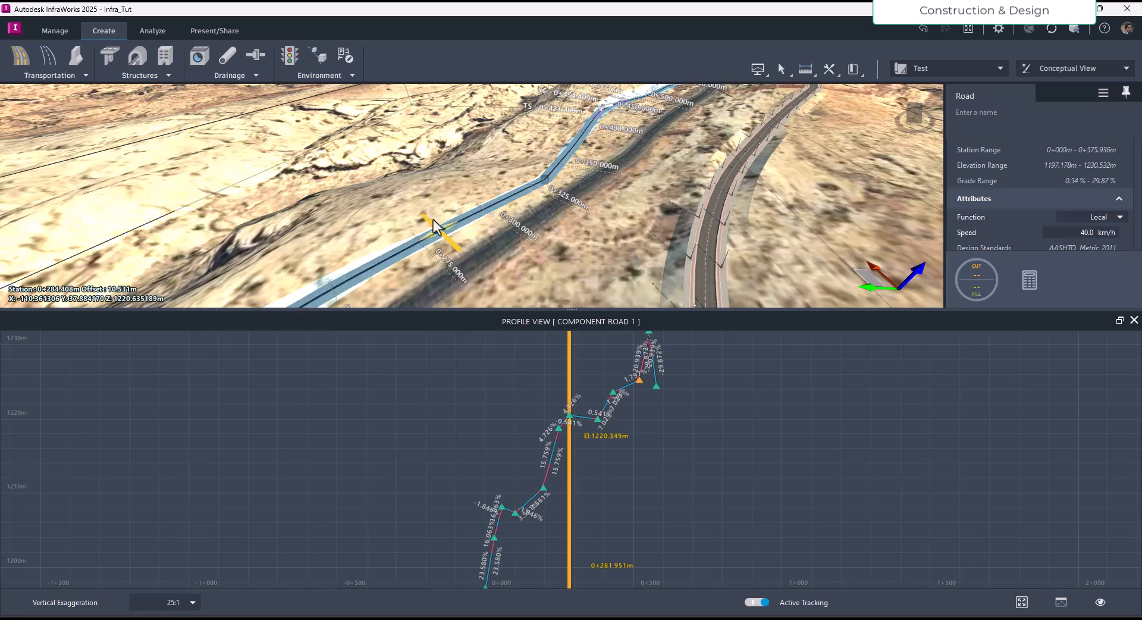
pyautogui.click(588, 426)
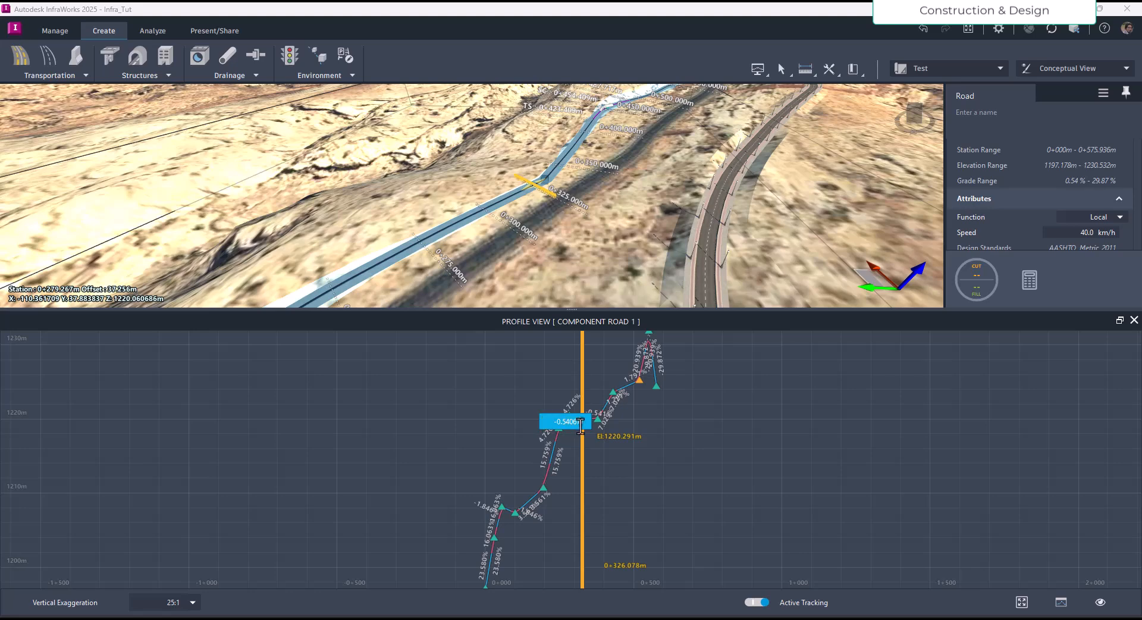
pyautogui.click(614, 397)
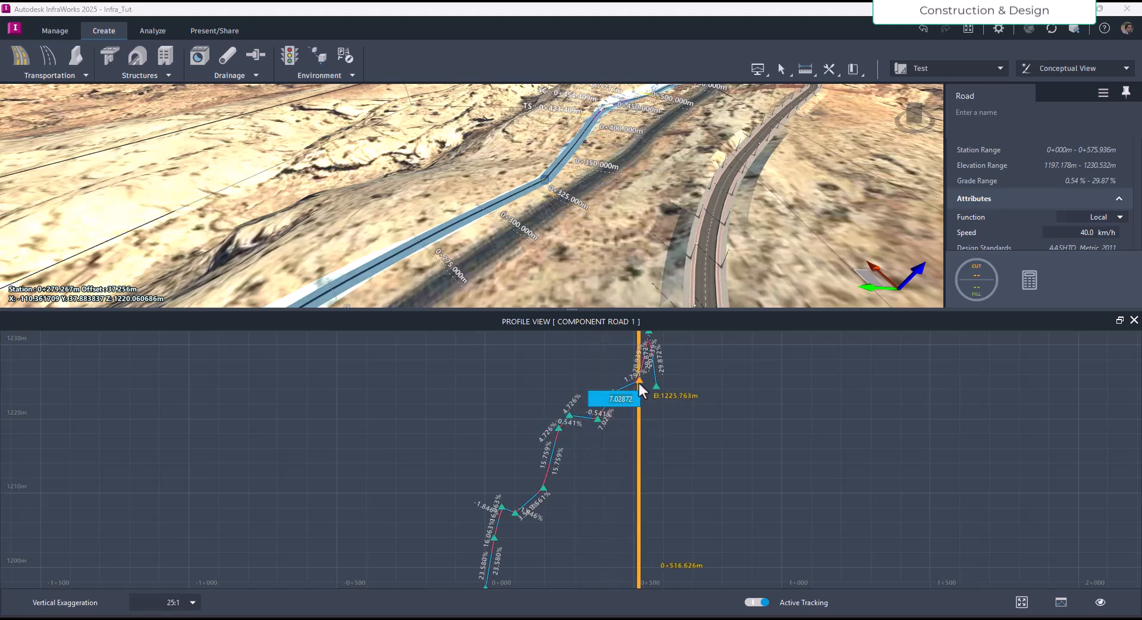
pyautogui.click(639, 382)
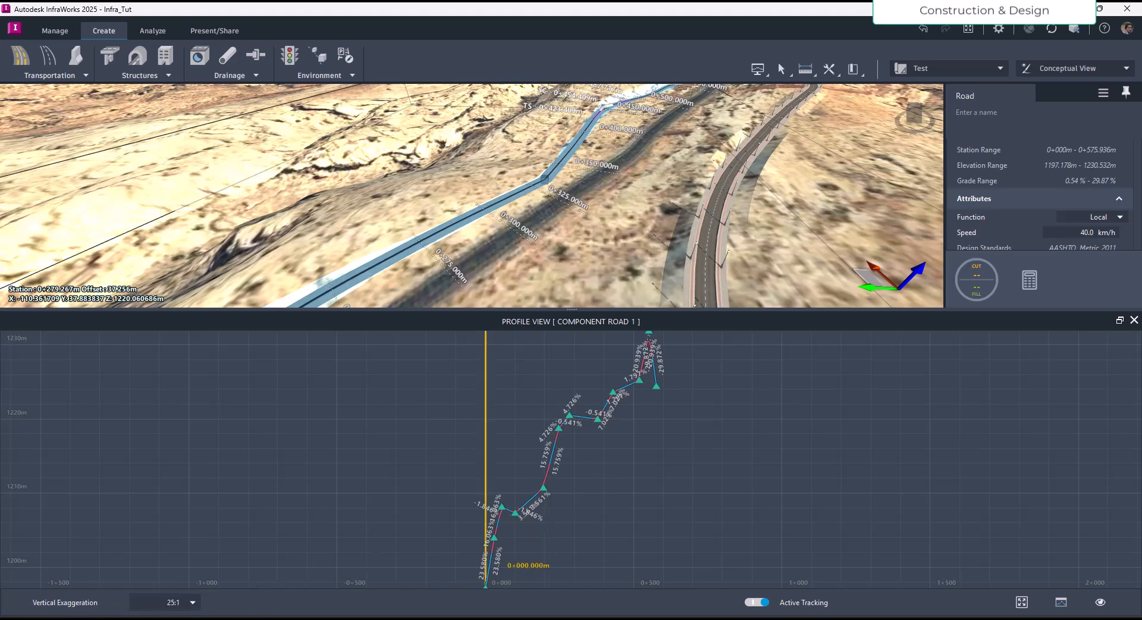
# Set the profile view's vertical exaggeration to 1:1 and enlarge the road's profile.
pyautogui.click(191, 603)
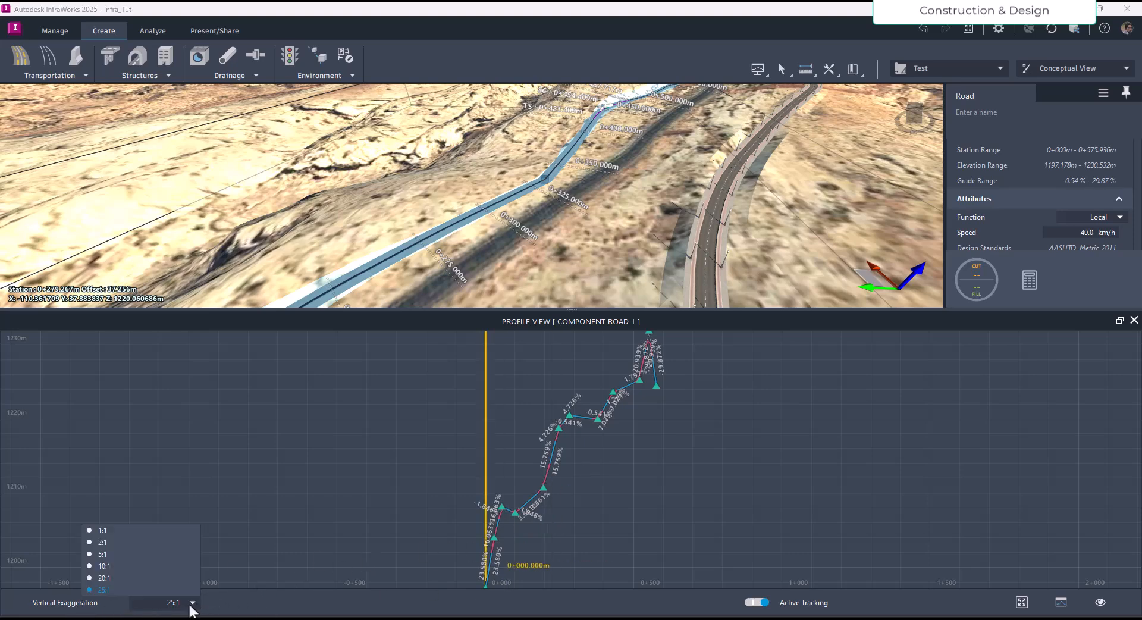
pyautogui.click(117, 535)
pyautogui.scroll(4, 562, 479)
pyautogui.scroll(2, 620, 458)
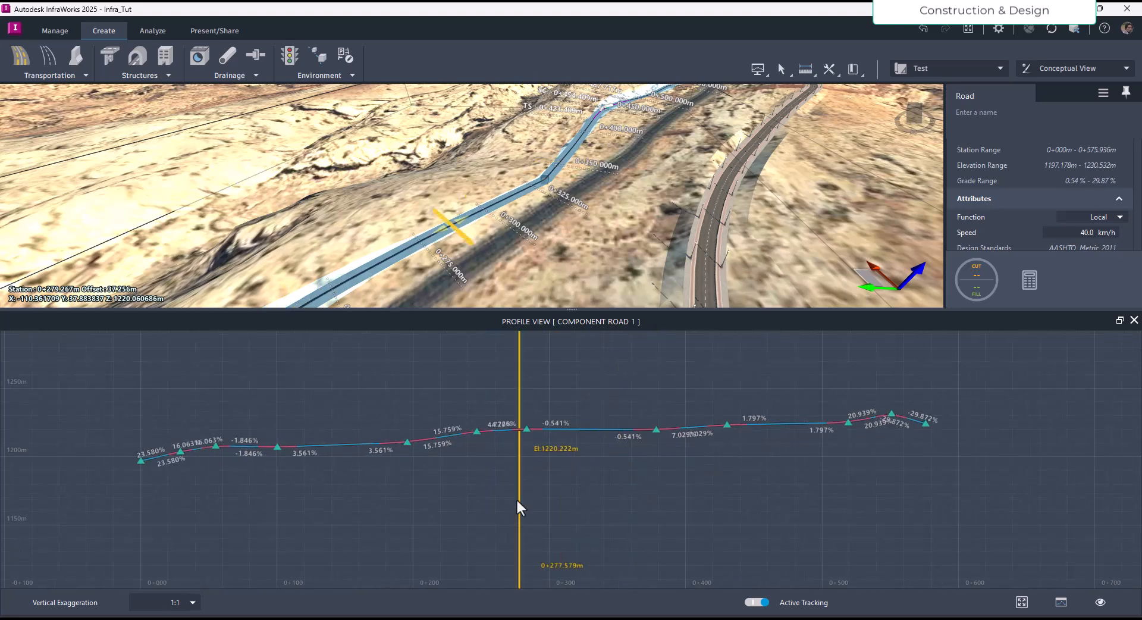
pyautogui.click(192, 602)
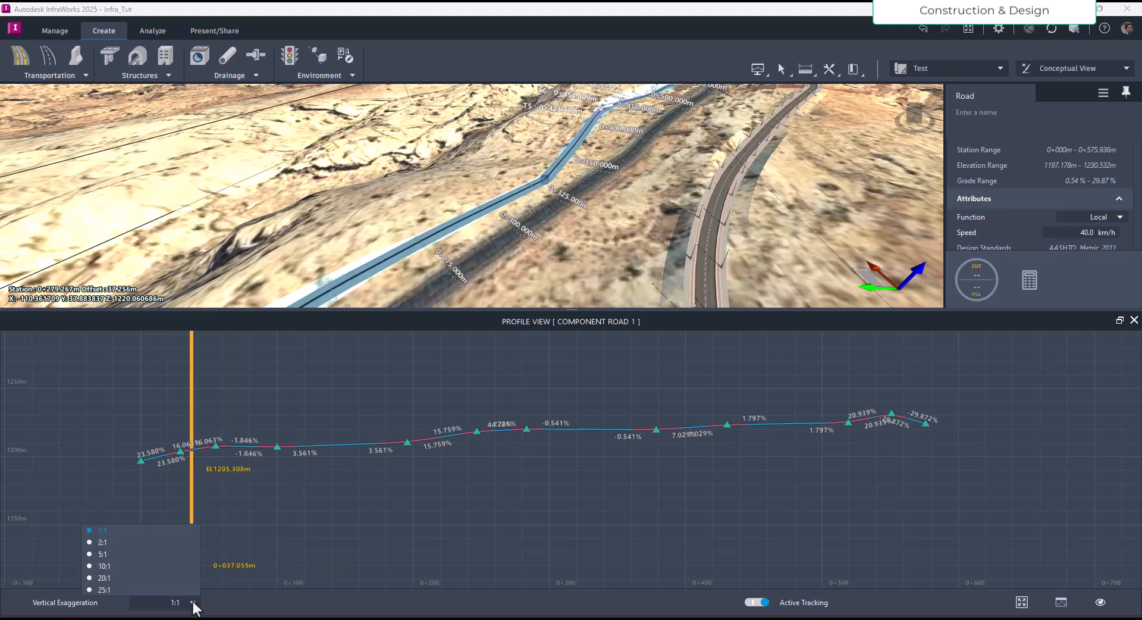
pyautogui.click(193, 602)
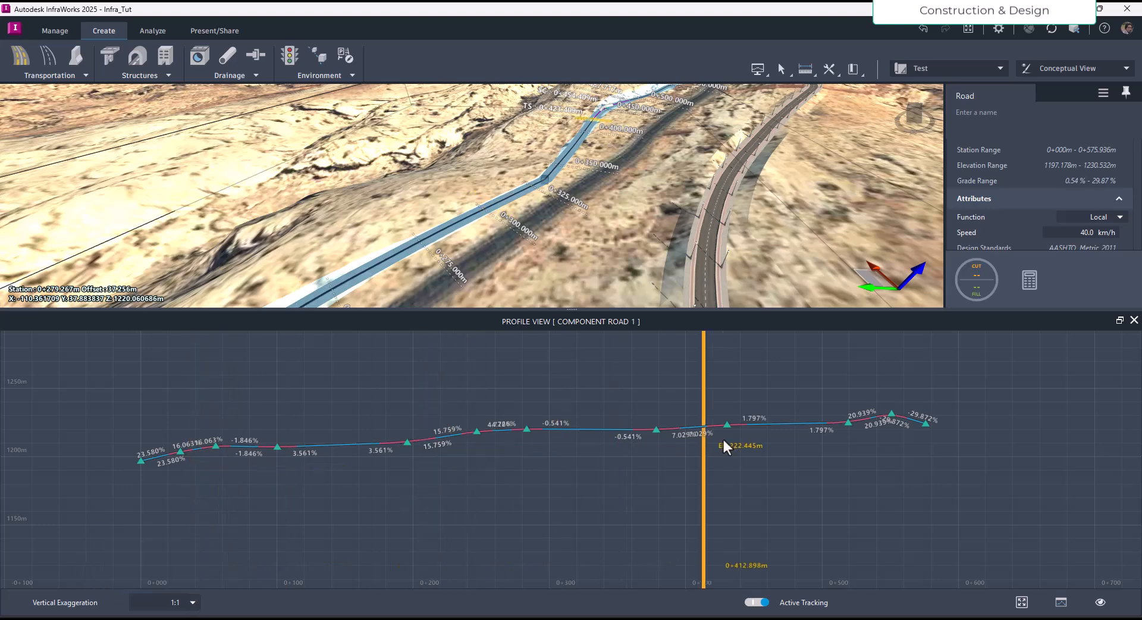
# Choose Symmetric Parabola Curve as the geometry of the profile's second PVI and turn off active tracking.
pyautogui.click(141, 461)
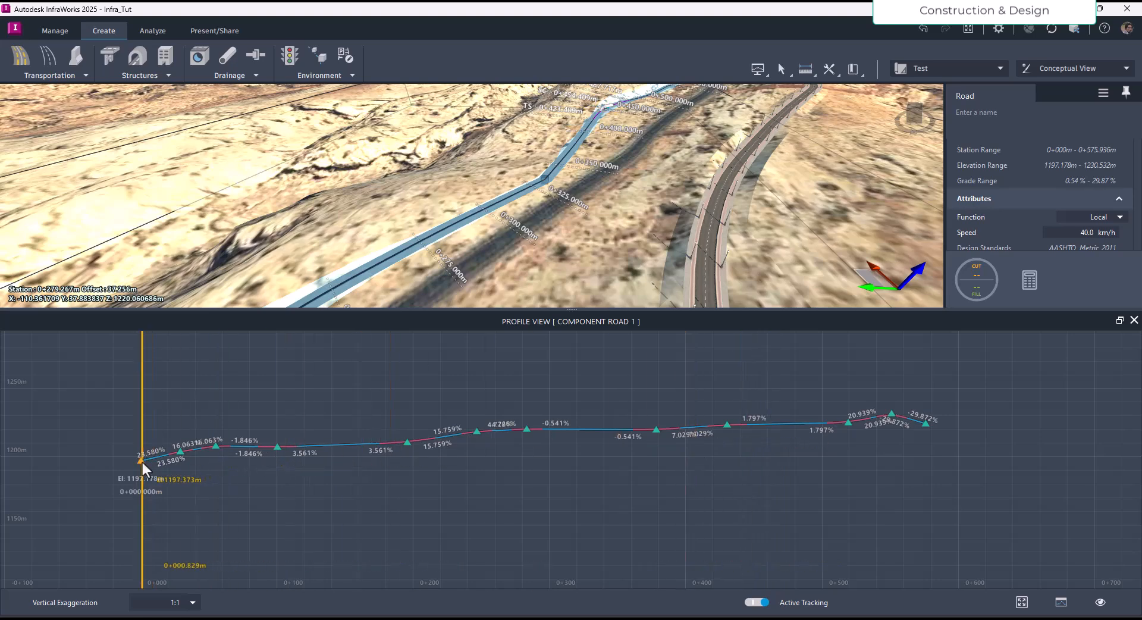
pyautogui.rightClick(179, 452)
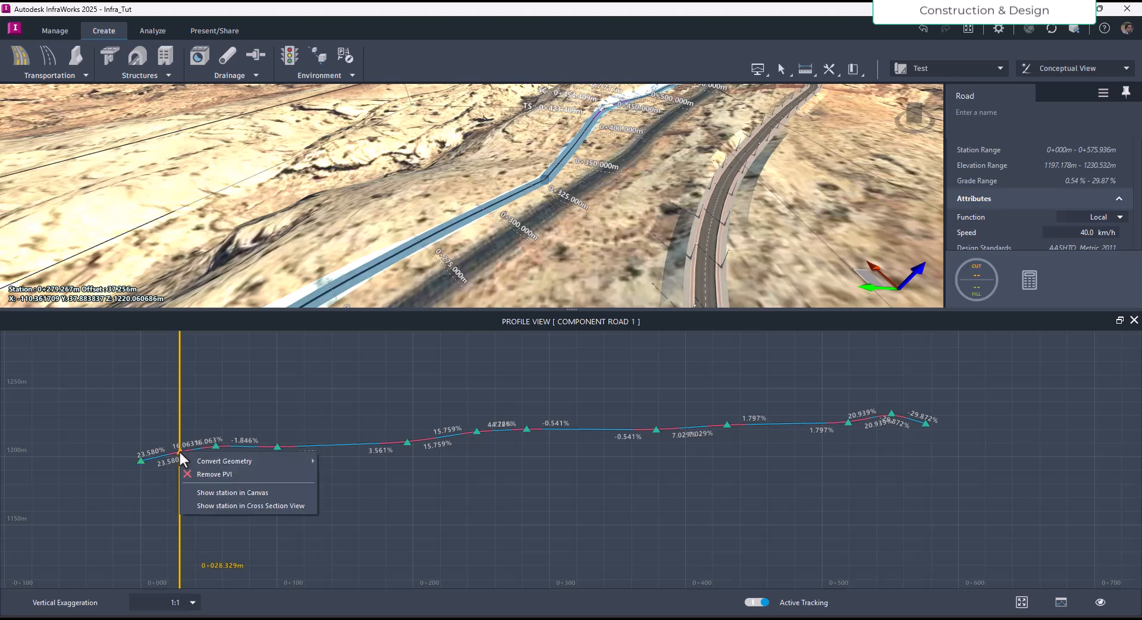
pyautogui.moveTo(219, 464)
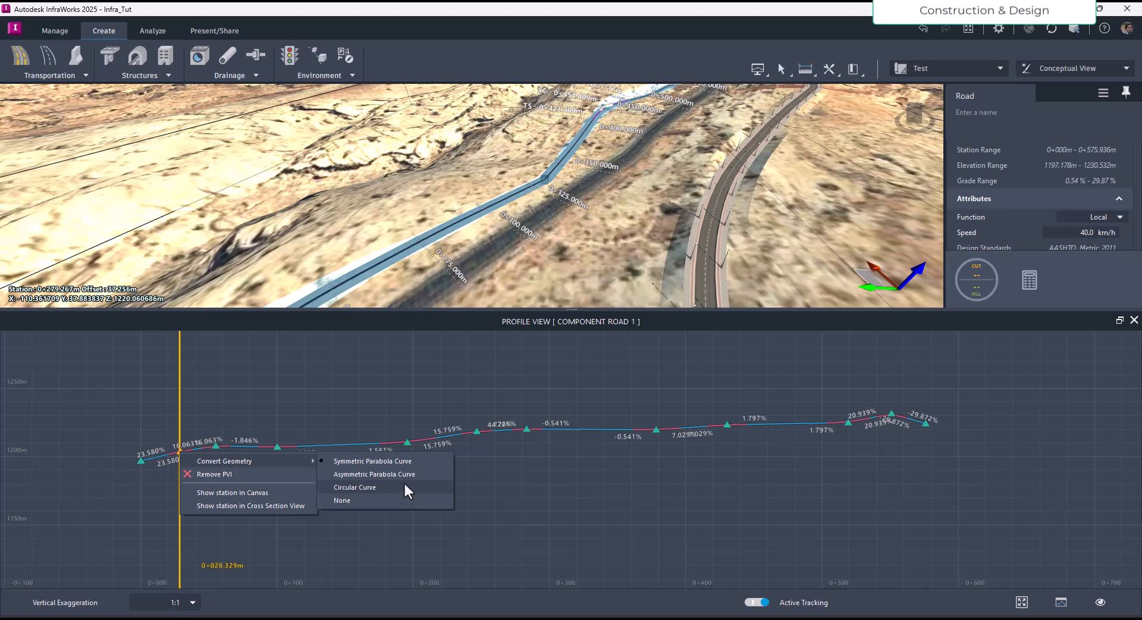
pyautogui.click(395, 464)
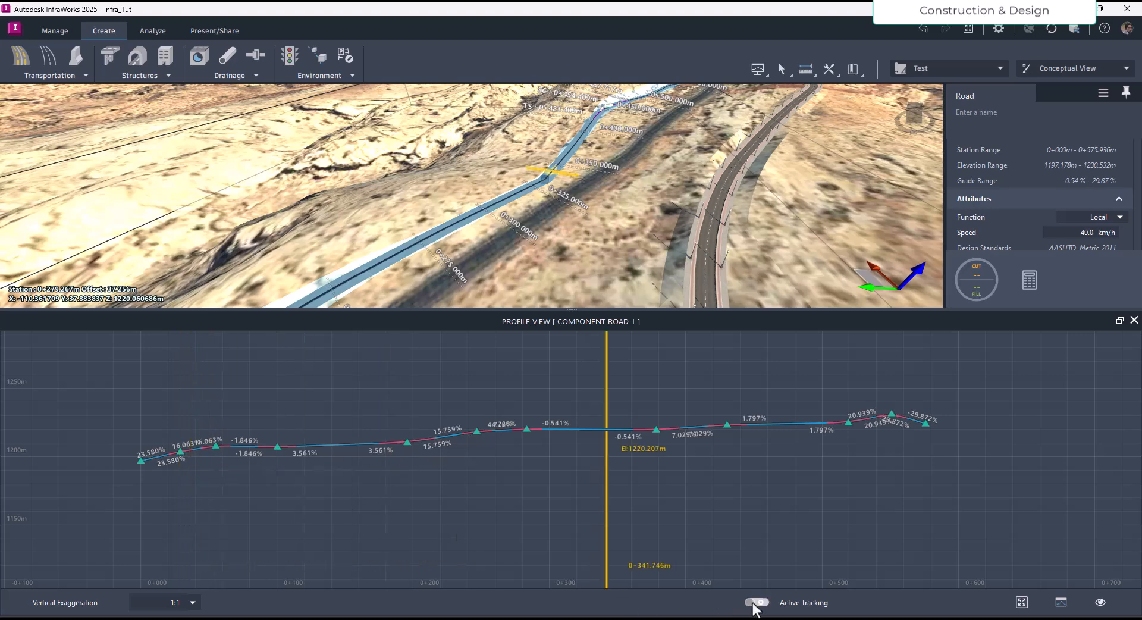
# Try converting the second PVI to an asymmetric parabola curve, and move it to about station 0+024.7 at 1204.1 m elevation.
pyautogui.rightClick(181, 456)
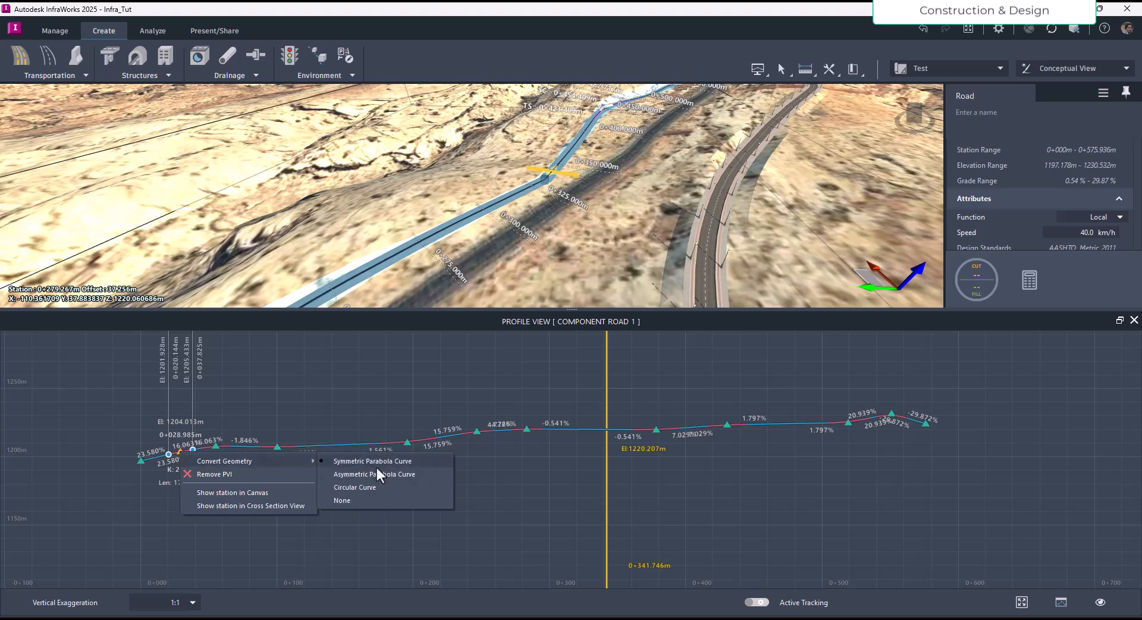
pyautogui.click(376, 469)
pyautogui.scroll(5, 163, 456)
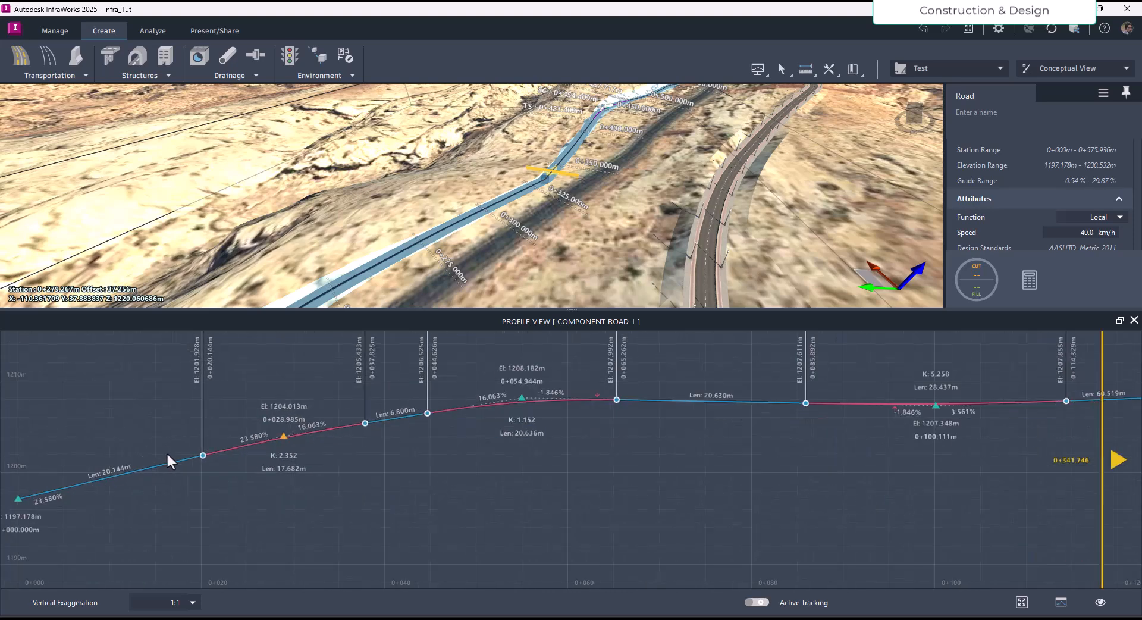
pyautogui.moveTo(295, 437); pyautogui.dragTo(242, 437)
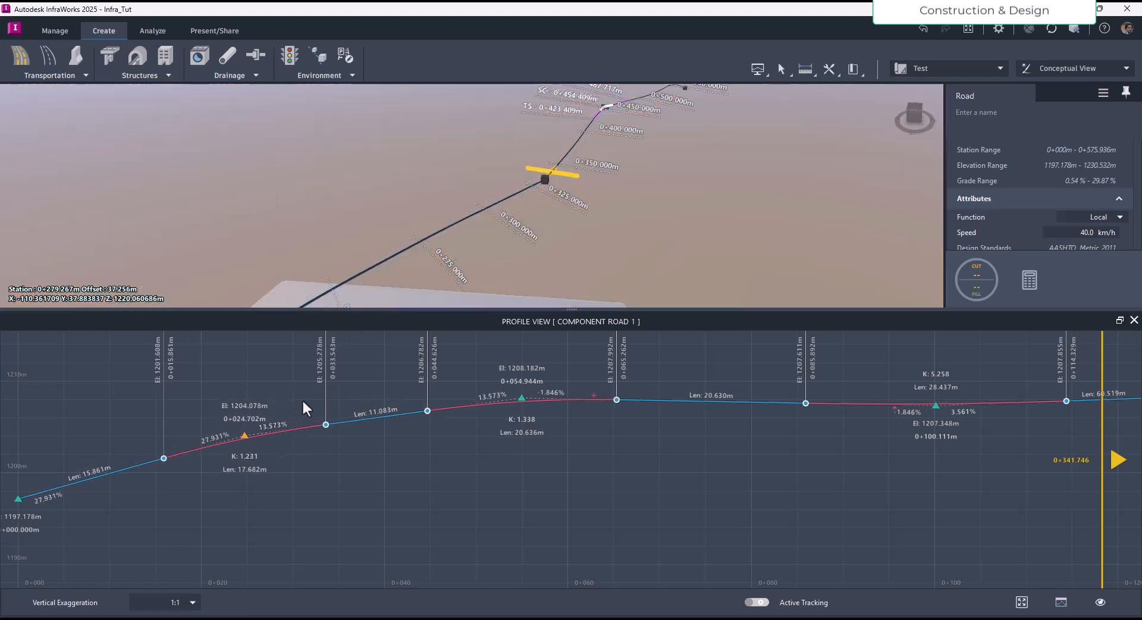
# Open the end and start stations of the second PVI's curve in the profile for inspection.
pyautogui.click(330, 364)
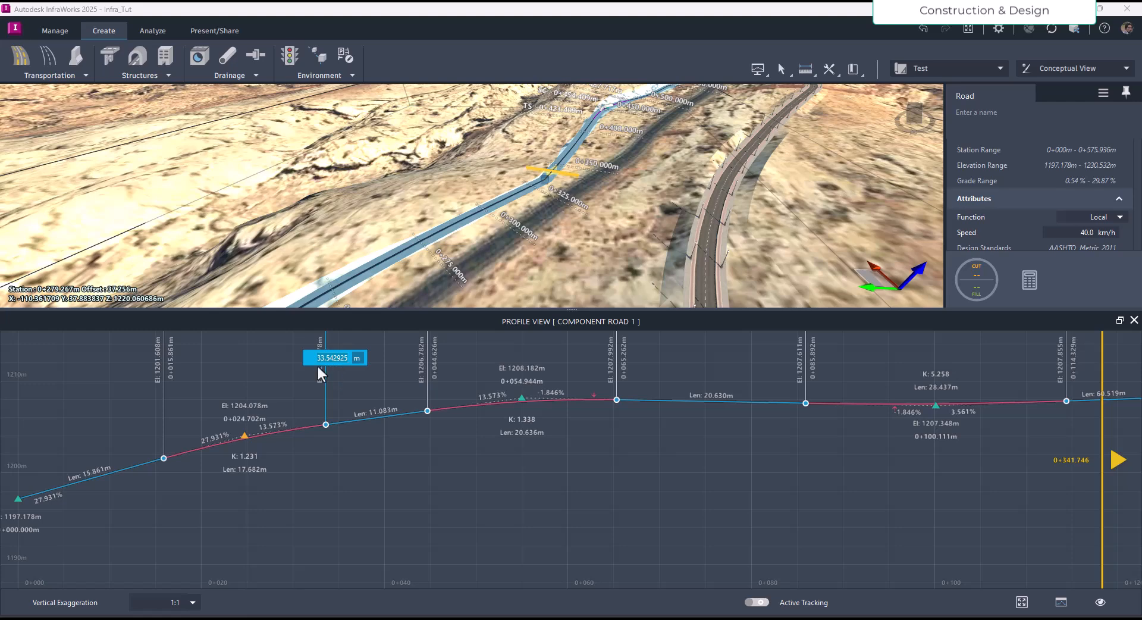
pyautogui.click(286, 391)
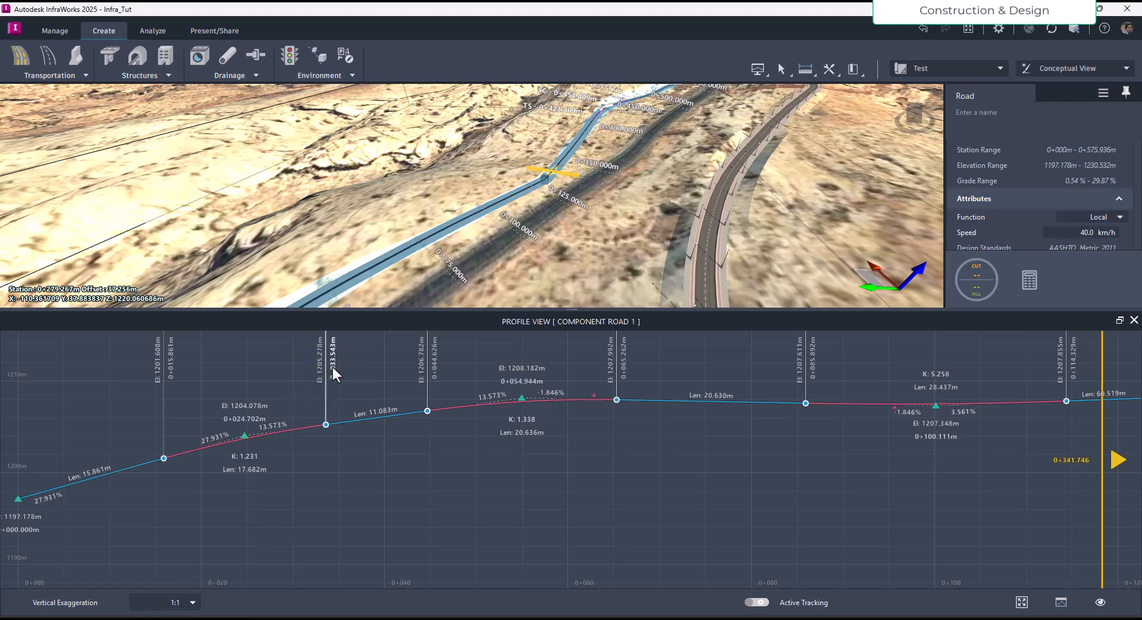
pyautogui.click(332, 368)
pyautogui.click(291, 384)
pyautogui.click(328, 367)
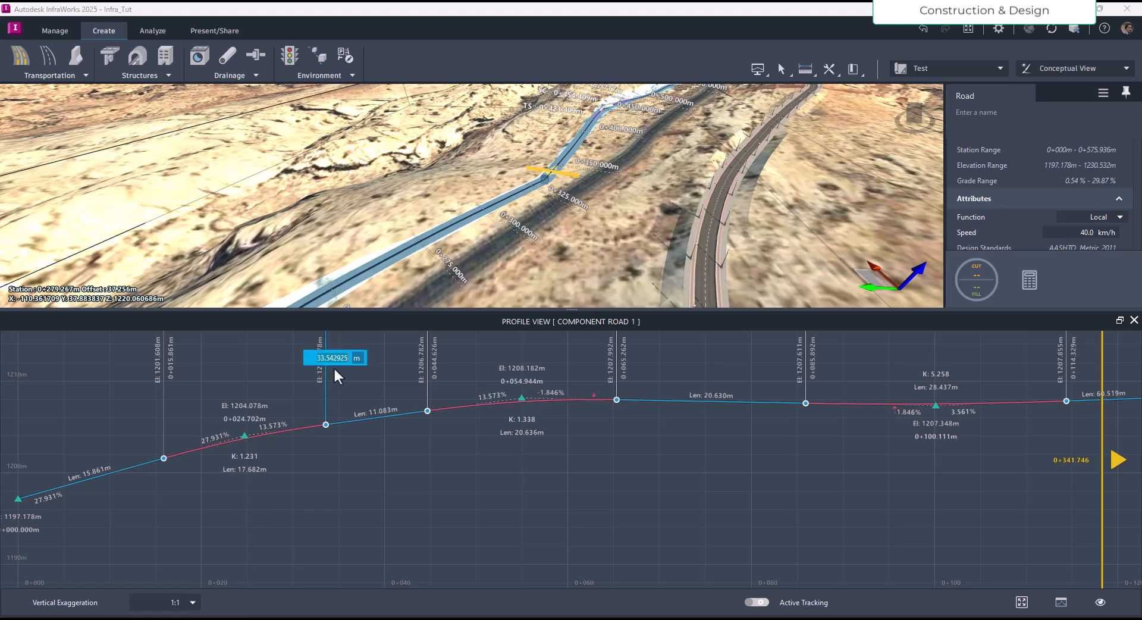
pyautogui.click(252, 387)
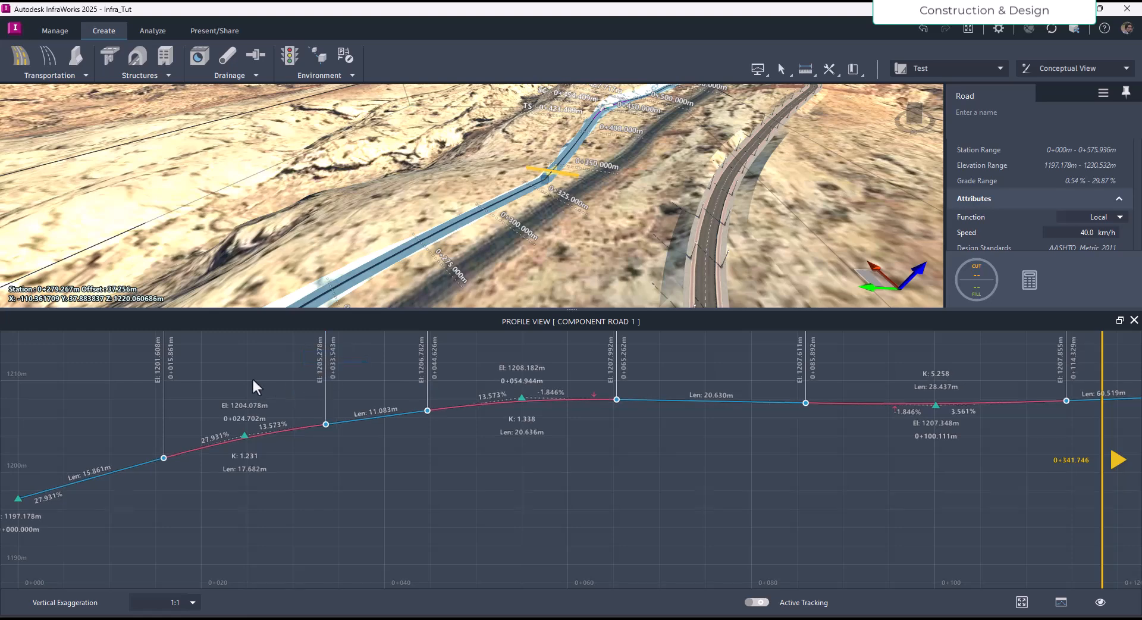
pyautogui.click(168, 366)
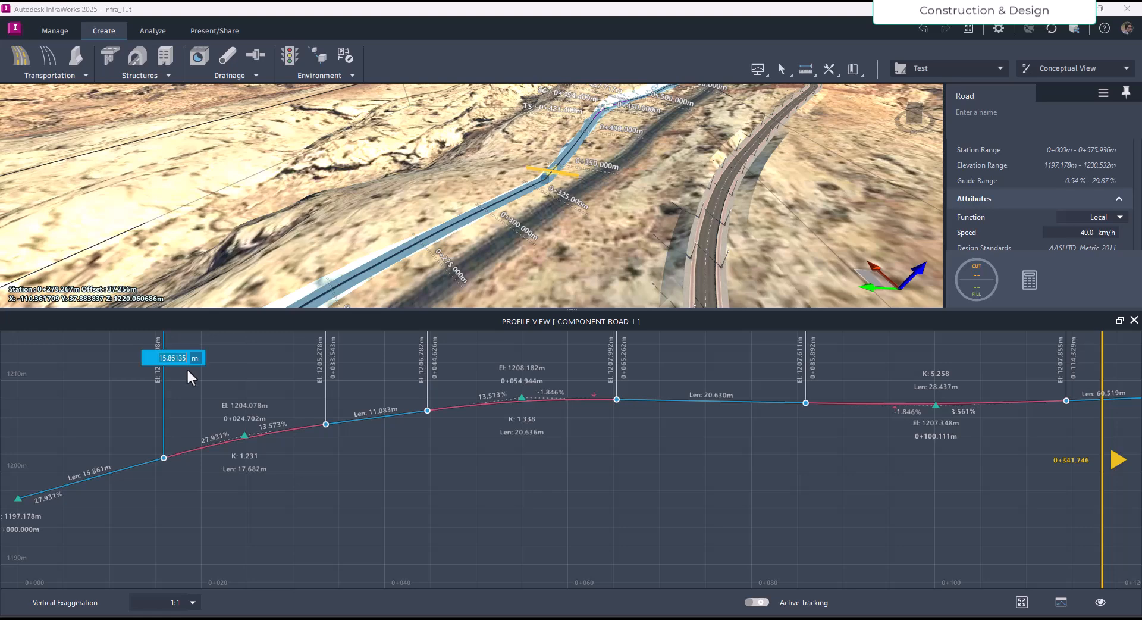
# Open the second PVI's elevation and station values for inspection.
pyautogui.click(238, 406)
pyautogui.click(240, 408)
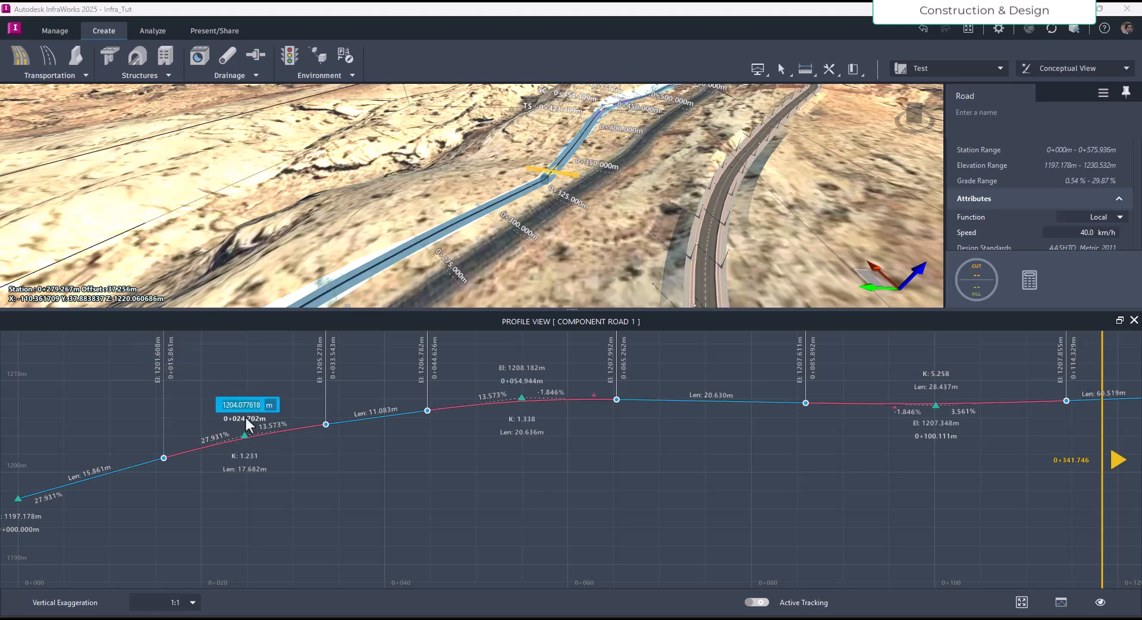
pyautogui.click(248, 418)
pyautogui.click(249, 419)
pyautogui.click(233, 427)
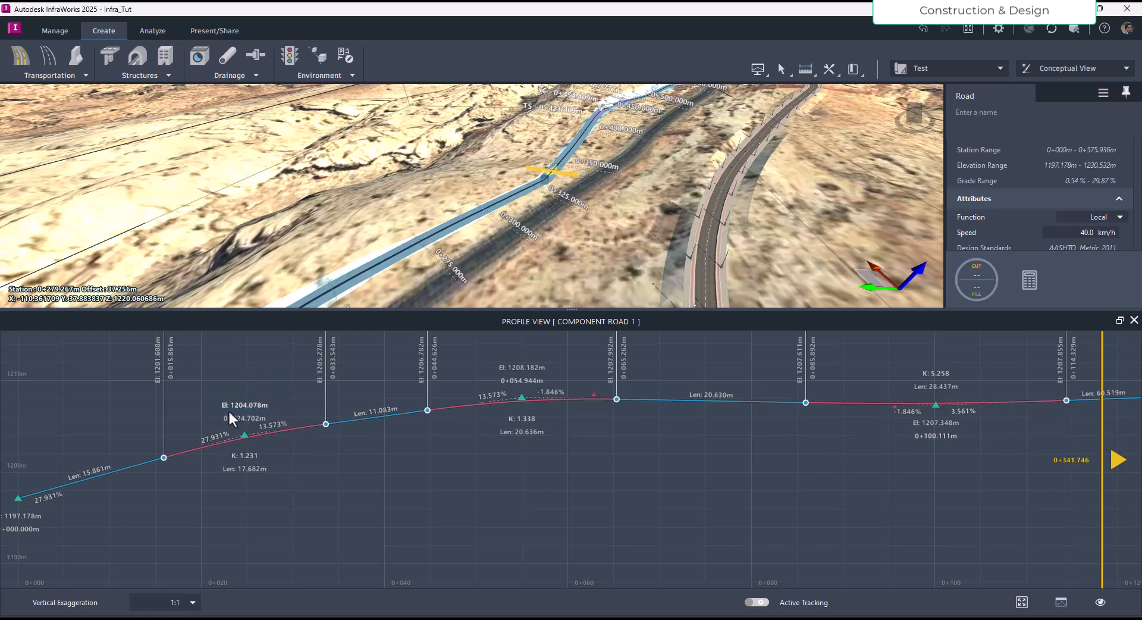
# Inspect the second PVI's incoming and outgoing grades, K value and curve length as editable values.
pyautogui.click(211, 437)
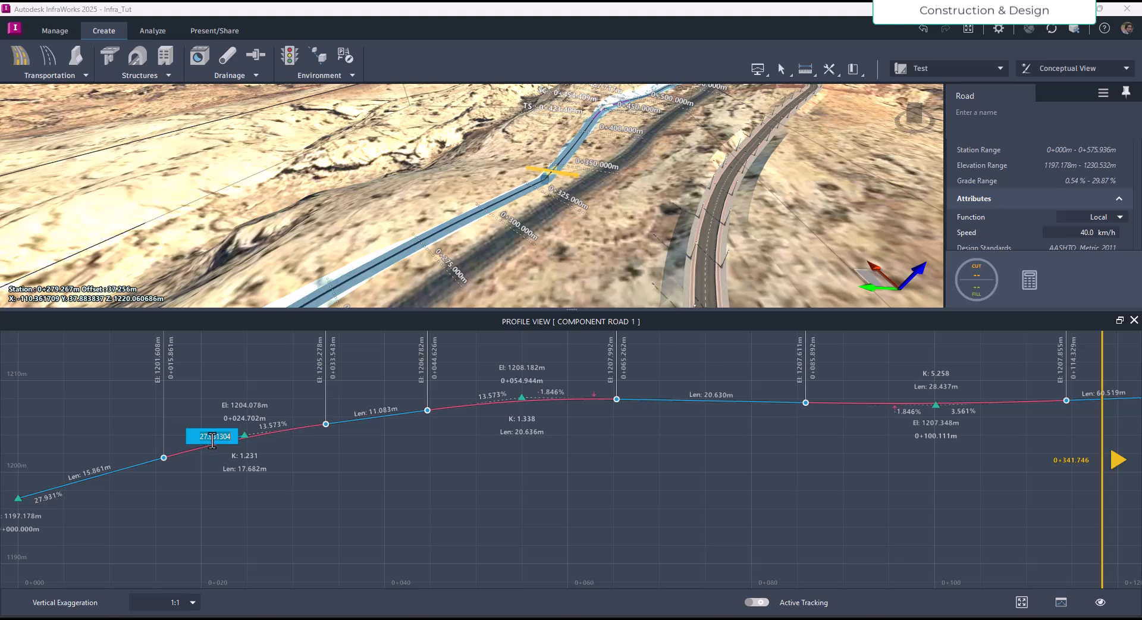
pyautogui.click(278, 424)
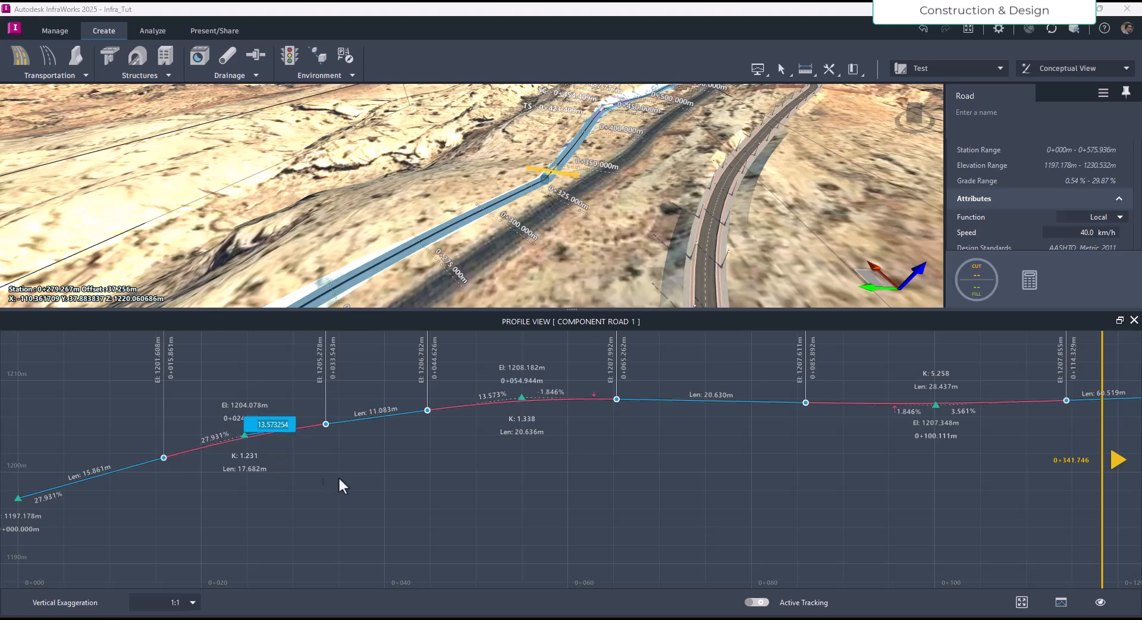
pyautogui.click(256, 456)
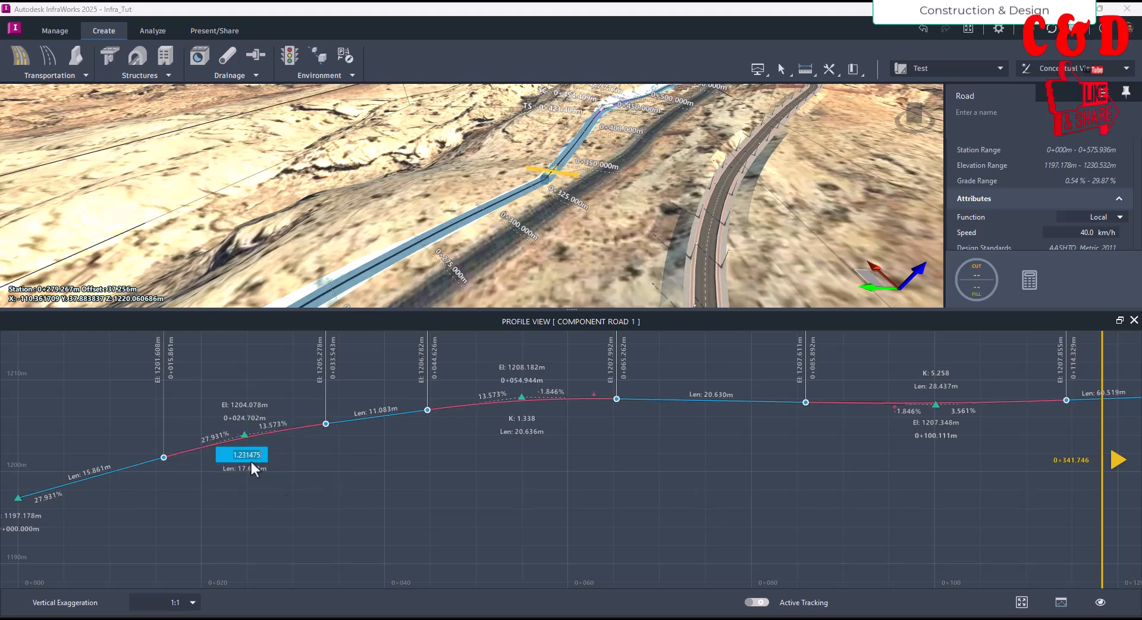
pyautogui.click(281, 491)
pyautogui.click(251, 473)
pyautogui.click(261, 502)
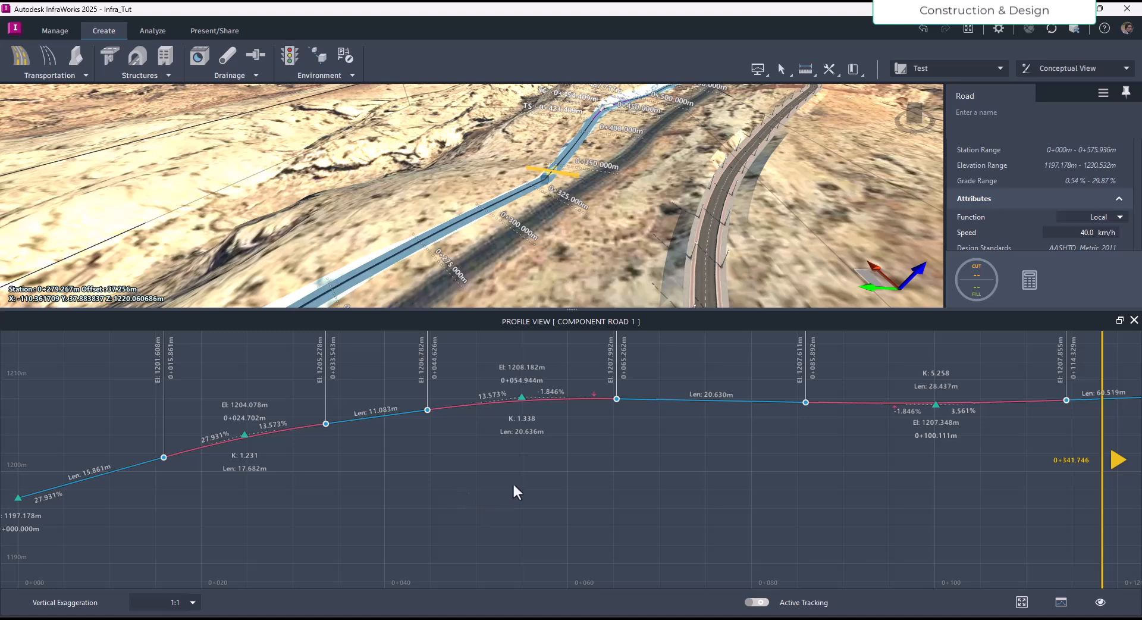
# Review the component road's earthwork and material quantities, including the option to save a quantities report as CSV.
pyautogui.click(709, 240)
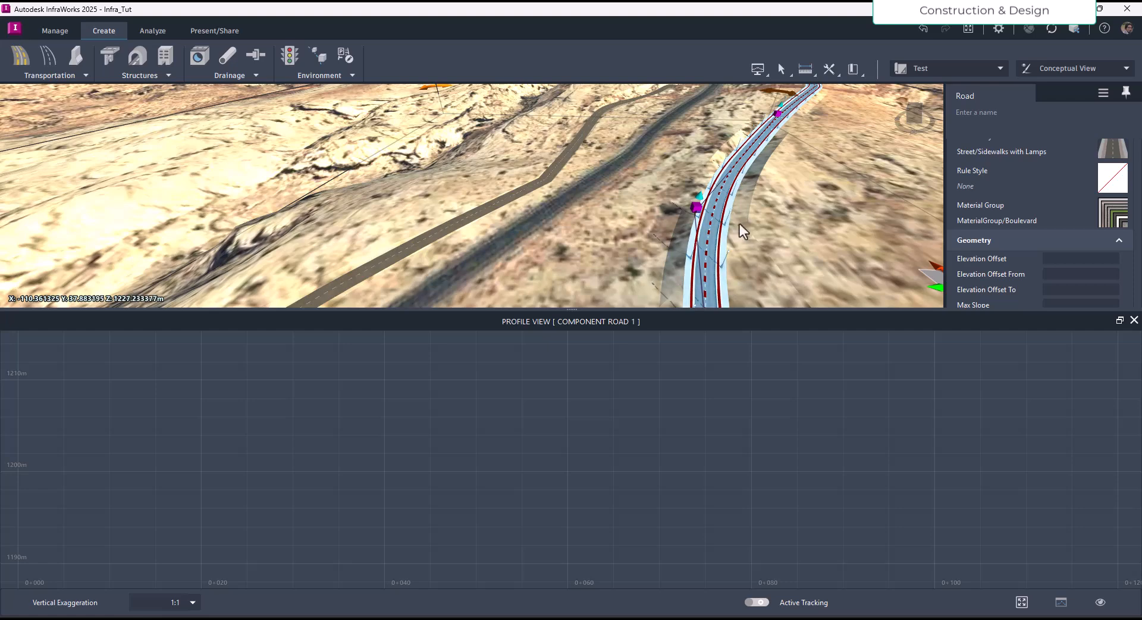
pyautogui.click(525, 192)
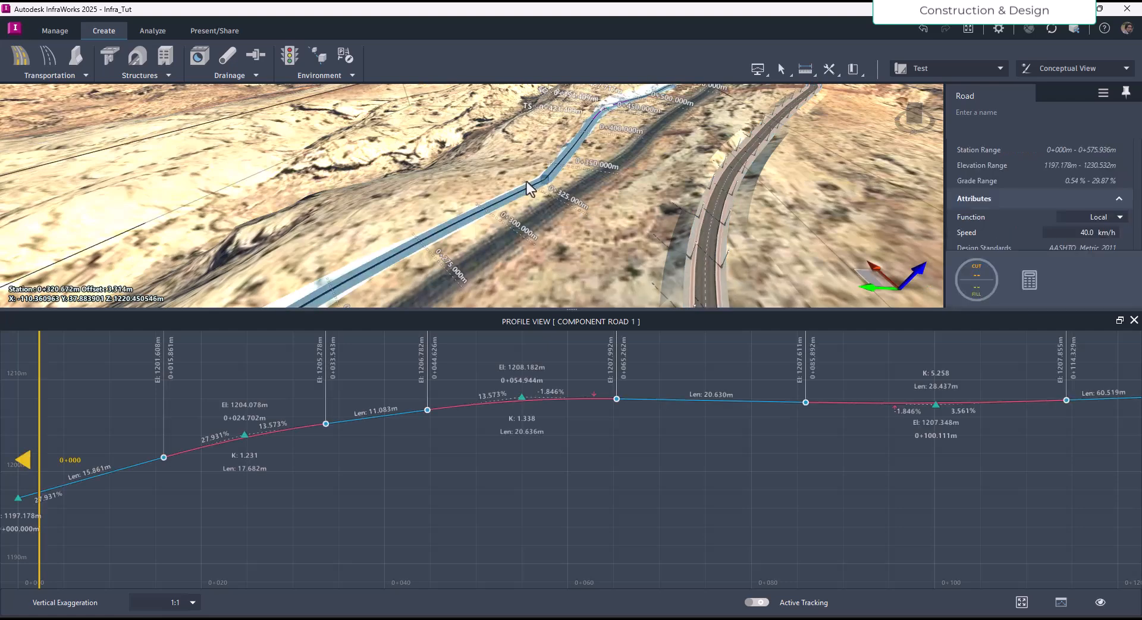
pyautogui.click(971, 287)
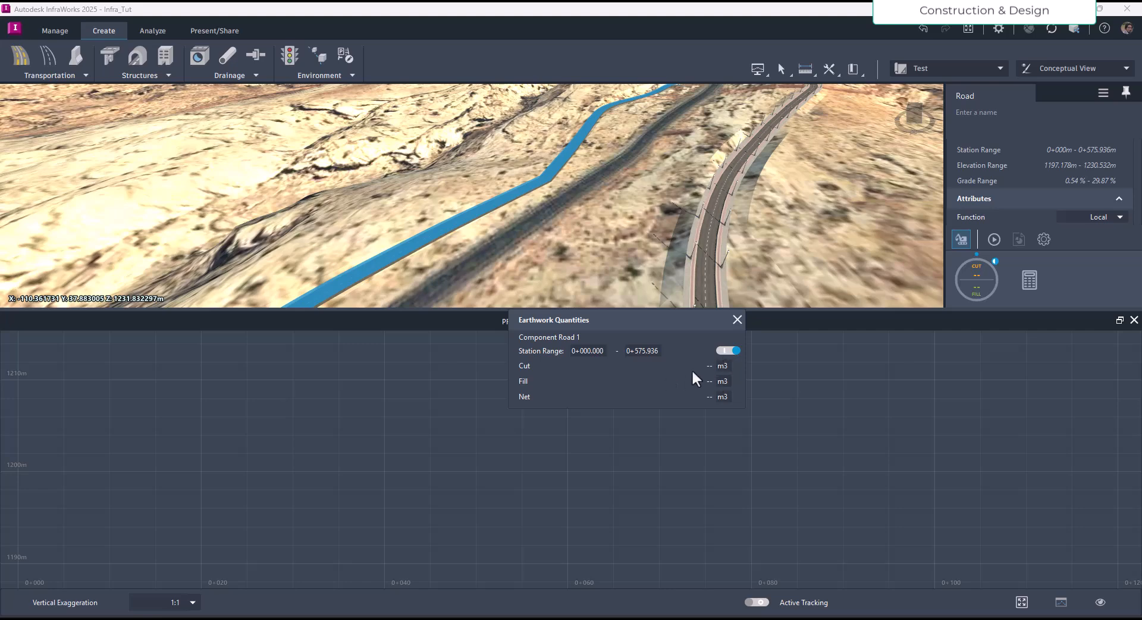
pyautogui.click(1027, 280)
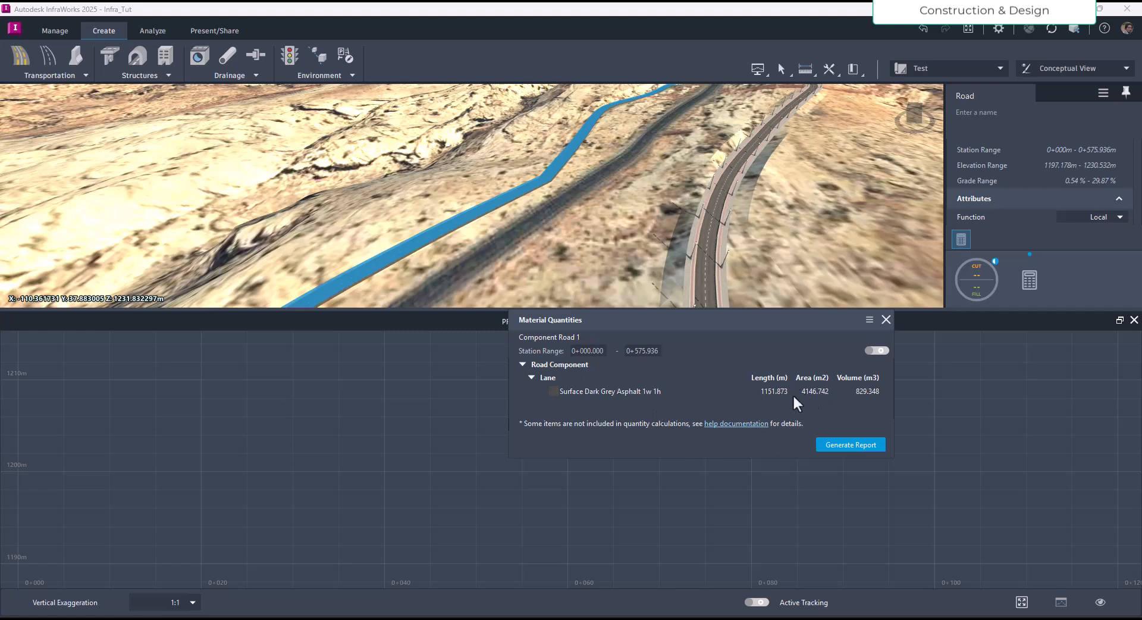
pyautogui.click(842, 445)
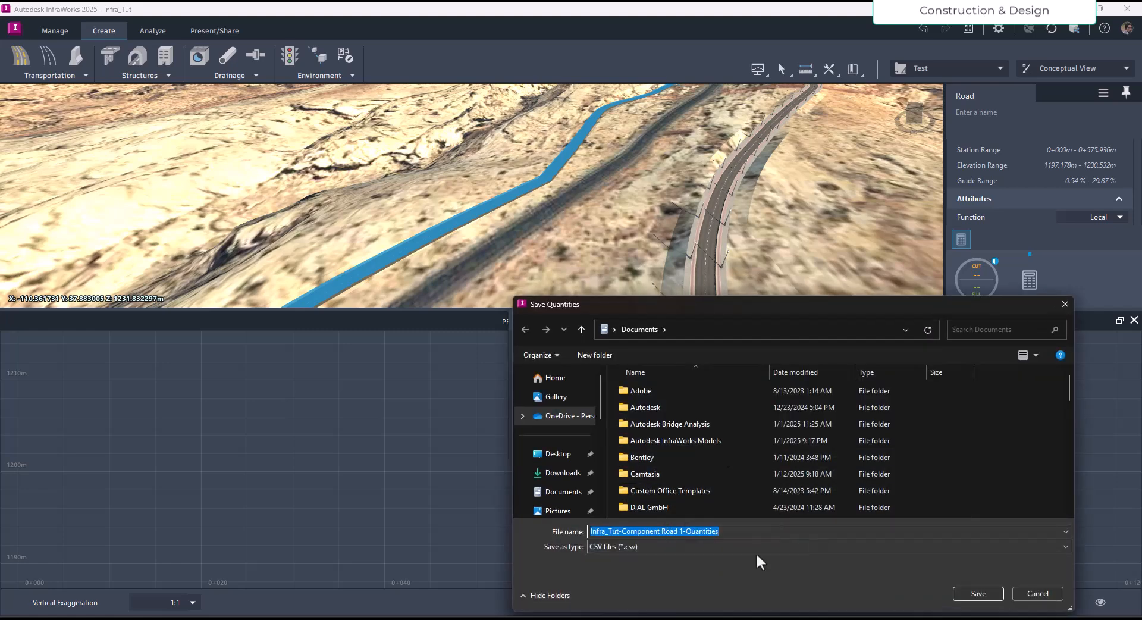
pyautogui.click(1029, 592)
pyautogui.click(886, 320)
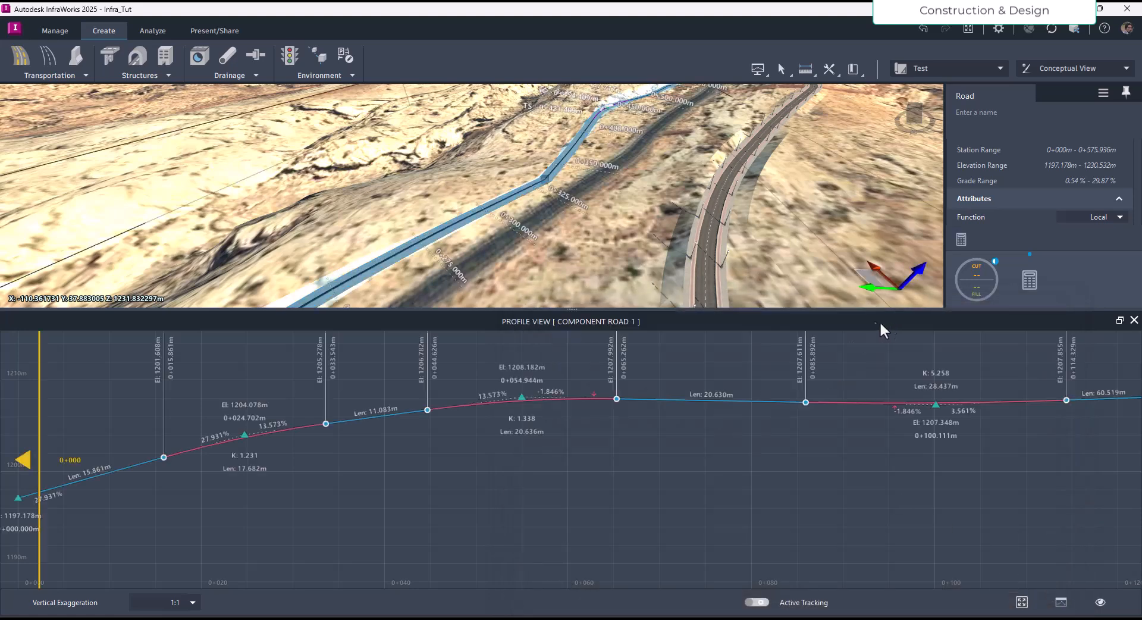
# Examine the planning road's type and geometry properties, and reselect the component road.
pyautogui.click(712, 238)
pyautogui.scroll(-6, 1011, 257)
pyautogui.scroll(-3, 1019, 278)
pyautogui.scroll(10, 1020, 275)
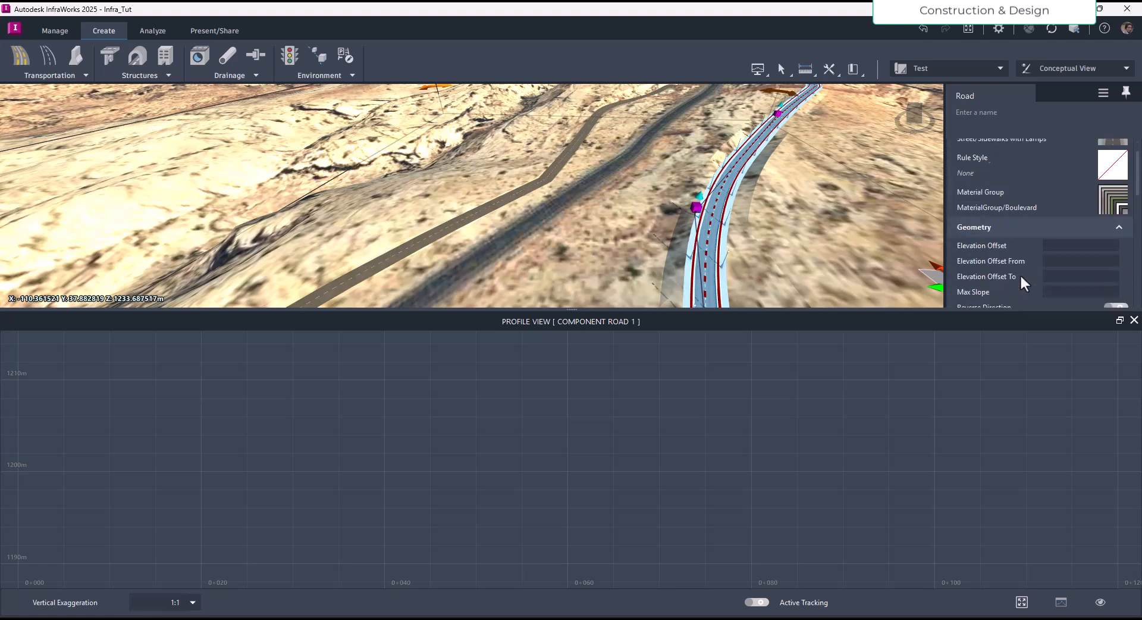
pyautogui.scroll(2, 1019, 273)
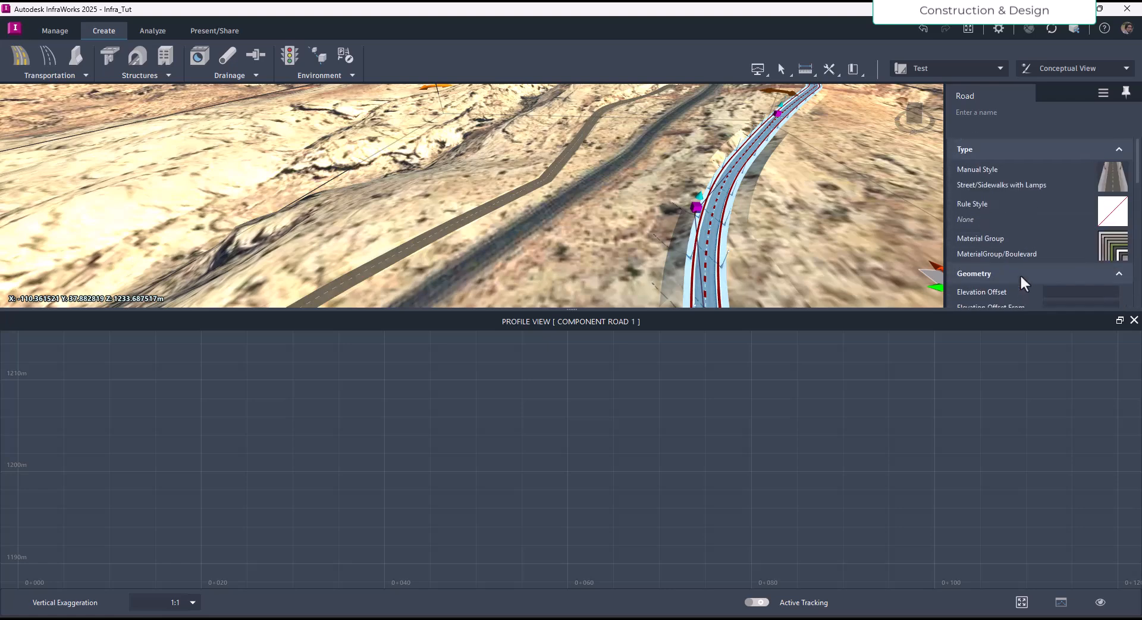
pyautogui.click(729, 208)
pyautogui.click(502, 206)
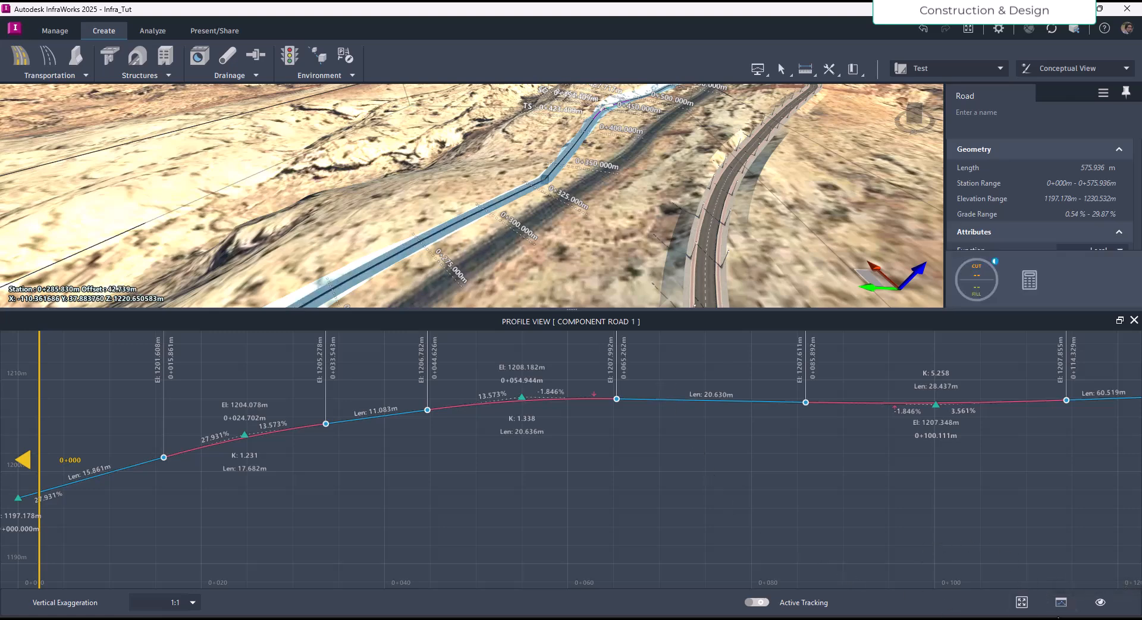
# Show the existing ground in the profile and move the second PVI to about station 0+021.3 at 1202.7 m elevation.
pyautogui.click(1061, 602)
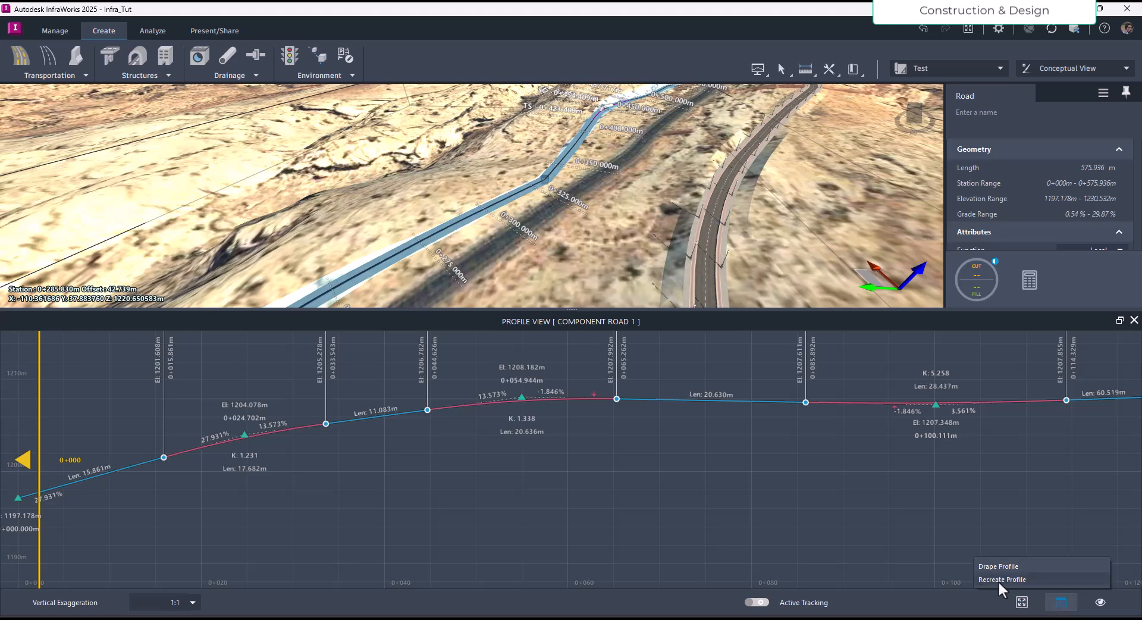
pyautogui.click(944, 605)
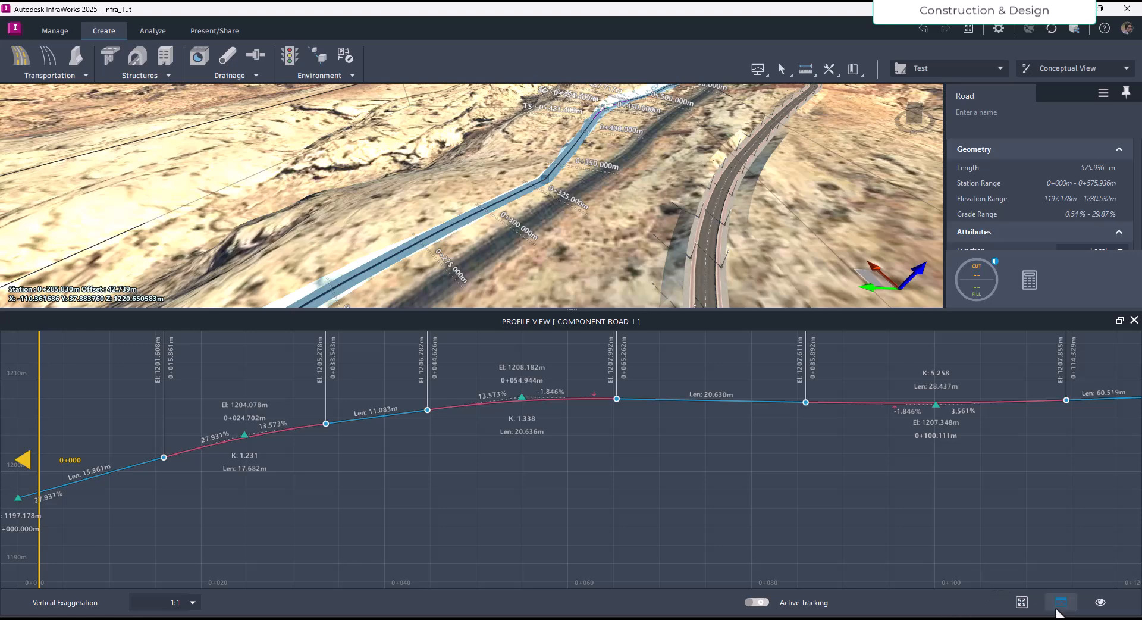
pyautogui.click(1099, 602)
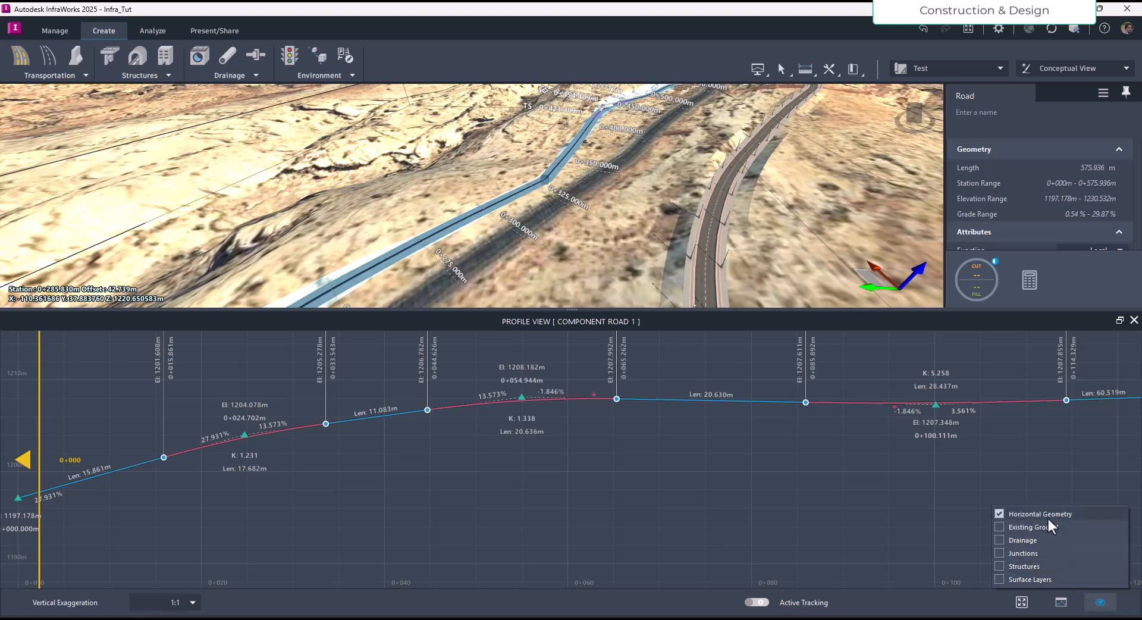
pyautogui.click(1001, 527)
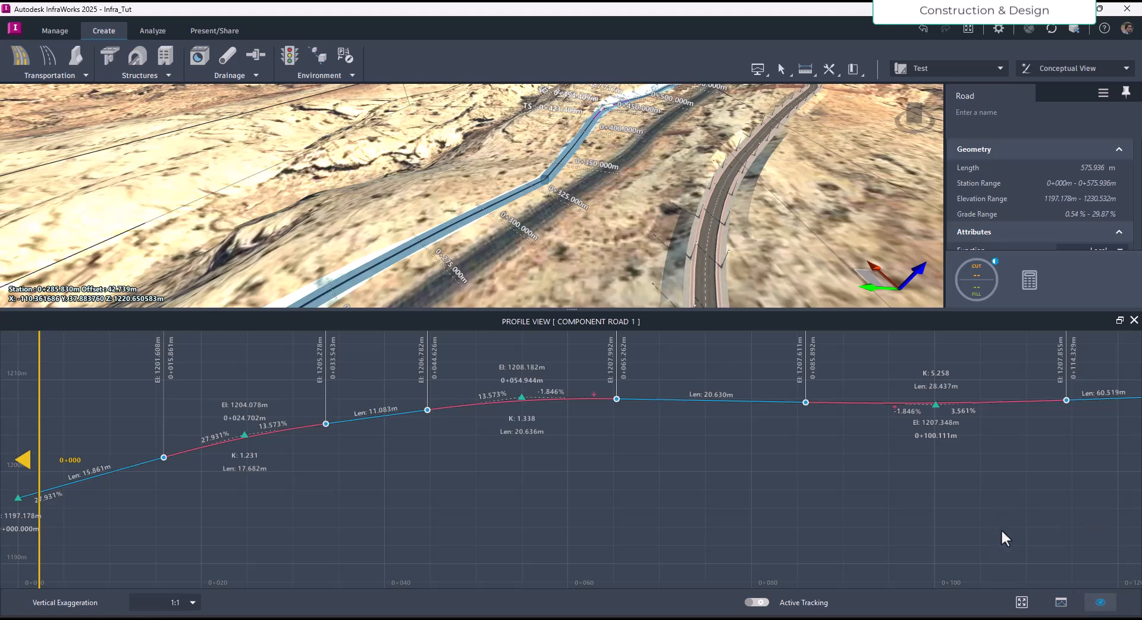
pyautogui.click(1100, 602)
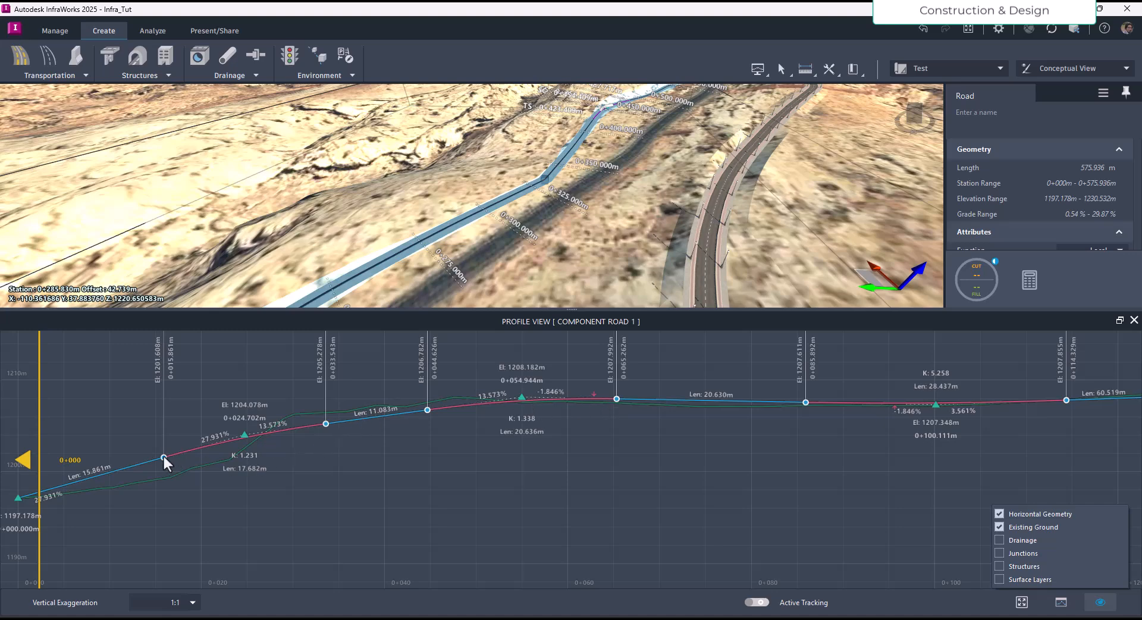
pyautogui.moveTo(245, 436); pyautogui.dragTo(213, 448)
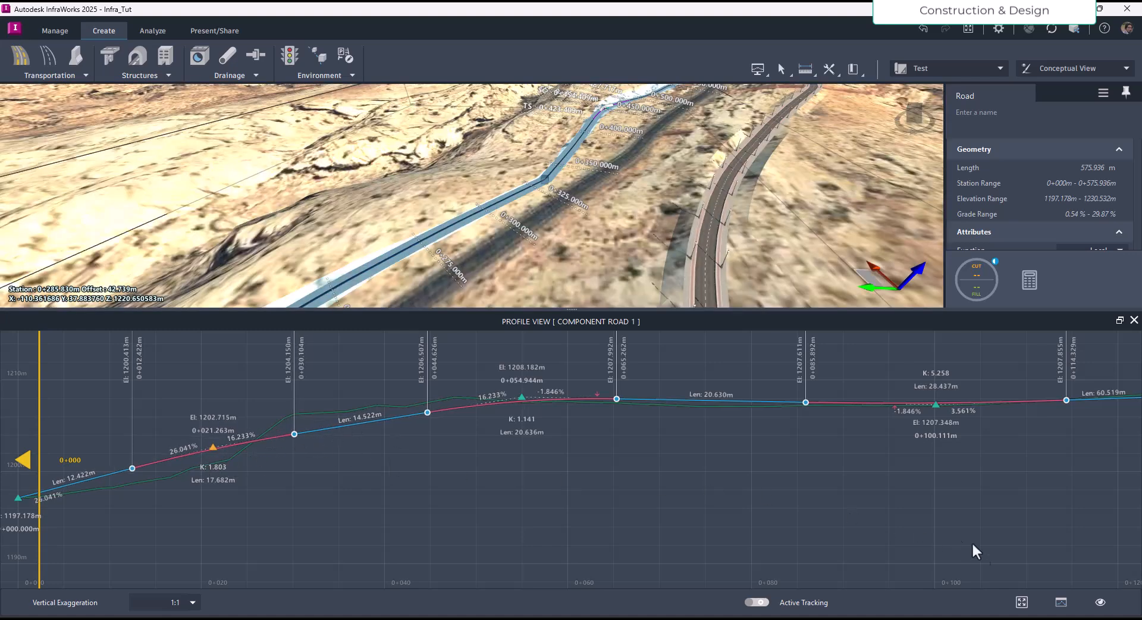
# Turn on the display of drainage, junctions, structures and surface layers in the profile view.
pyautogui.click(1100, 602)
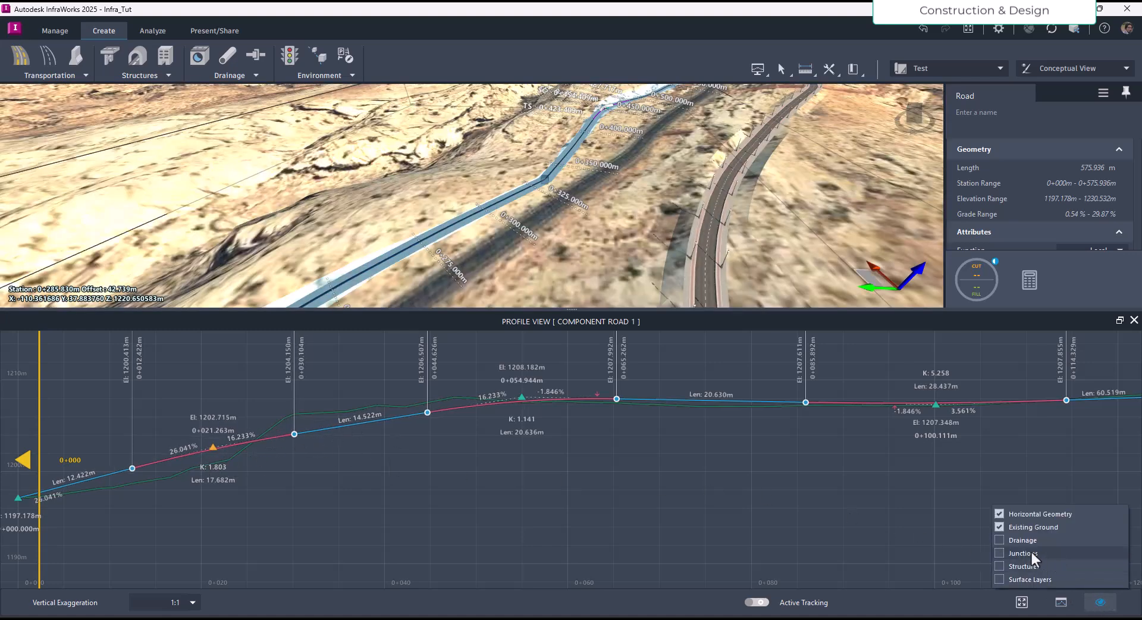
pyautogui.click(1000, 542)
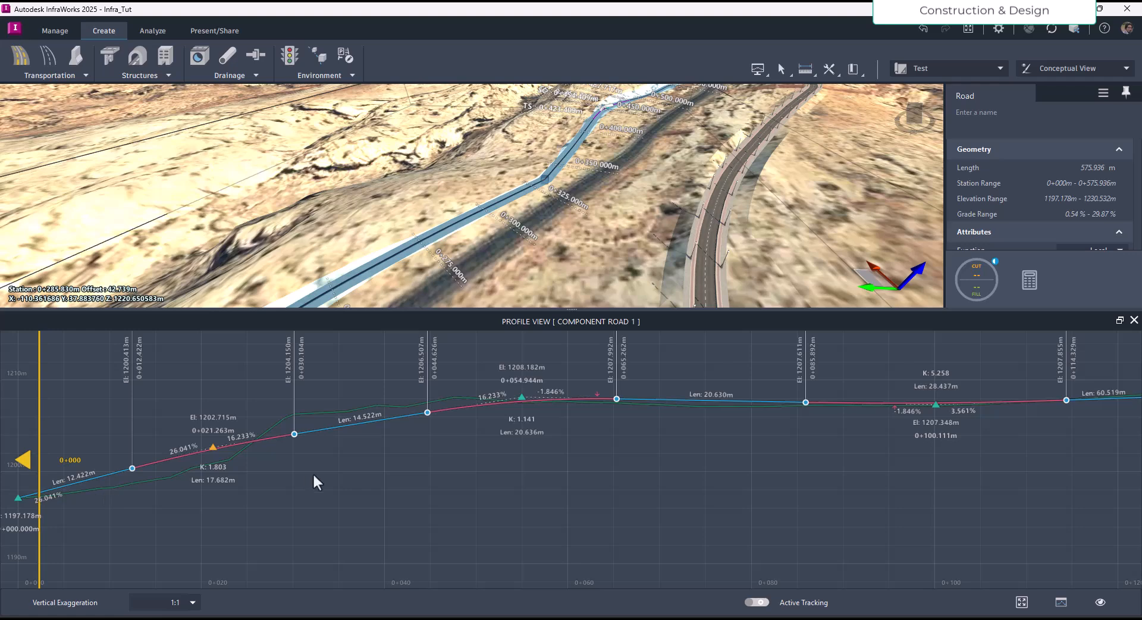
pyautogui.click(1100, 602)
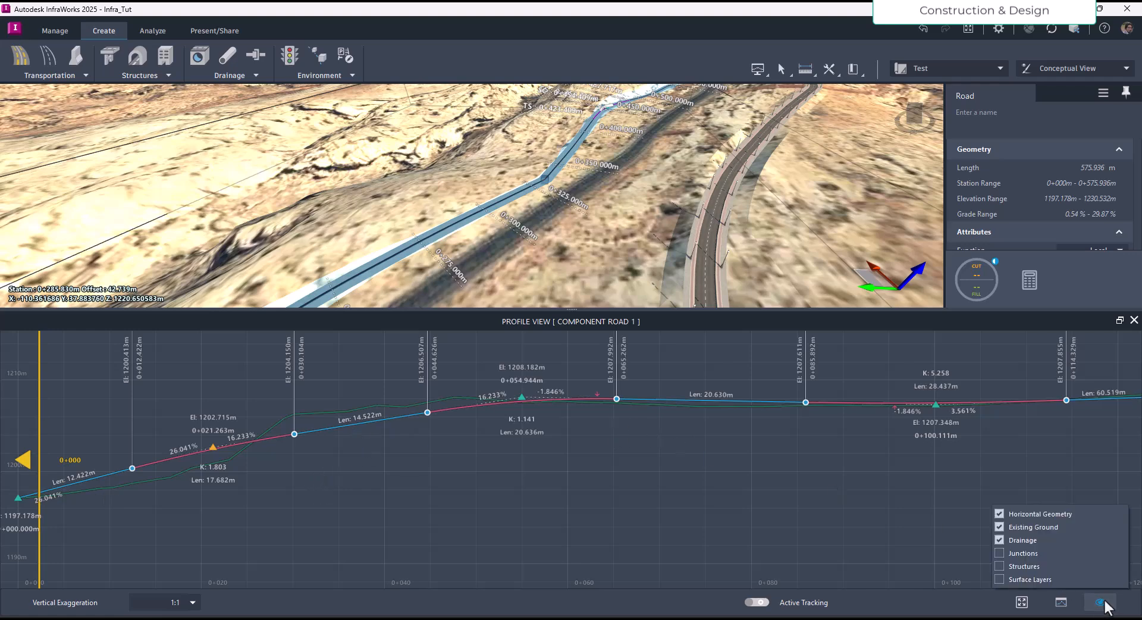
pyautogui.click(1001, 553)
pyautogui.click(1100, 602)
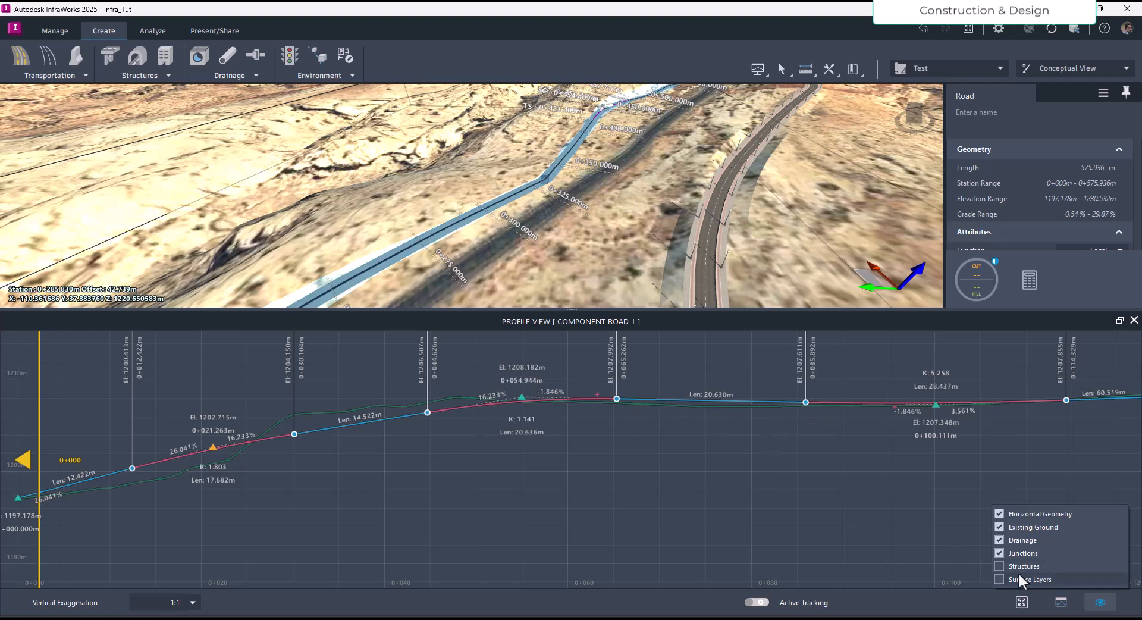
pyautogui.click(1000, 568)
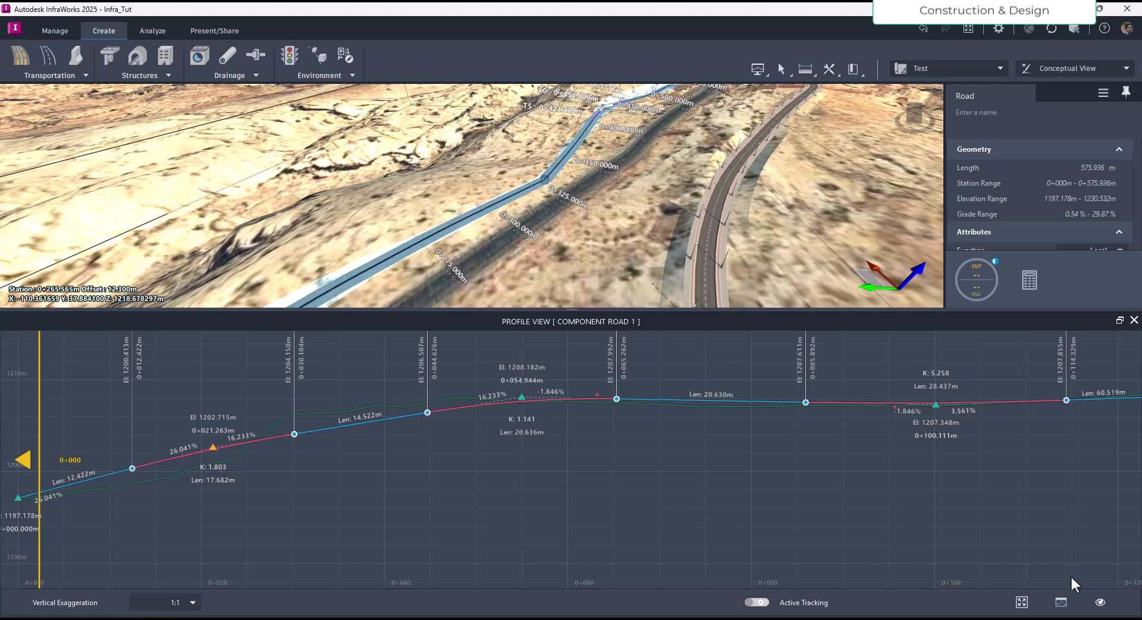
pyautogui.click(1101, 602)
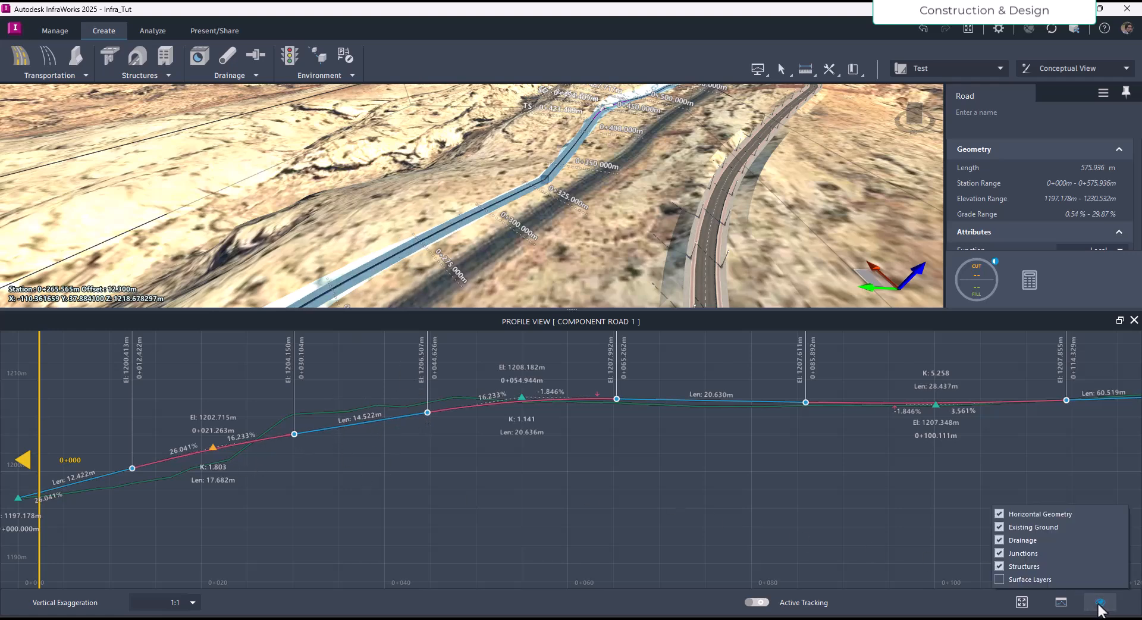
pyautogui.click(998, 580)
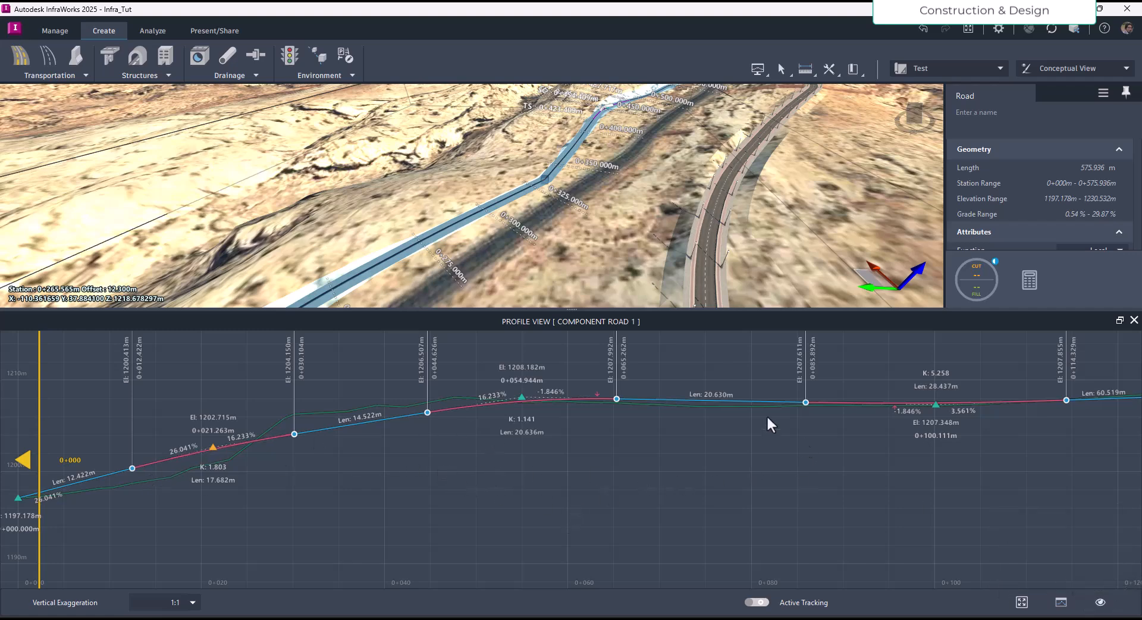
pyautogui.click(1106, 606)
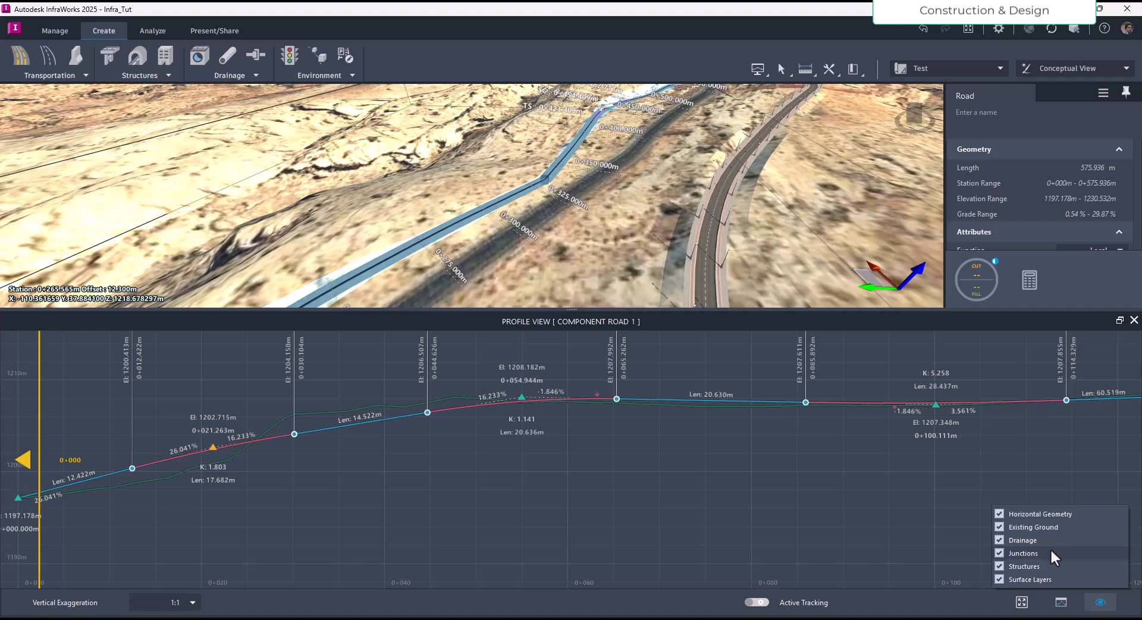
# Add a vertical curve PVI near station 0+067 in the profile and move it to about station 0+073.4 at 1208.4 m elevation.
pyautogui.rightClick(684, 459)
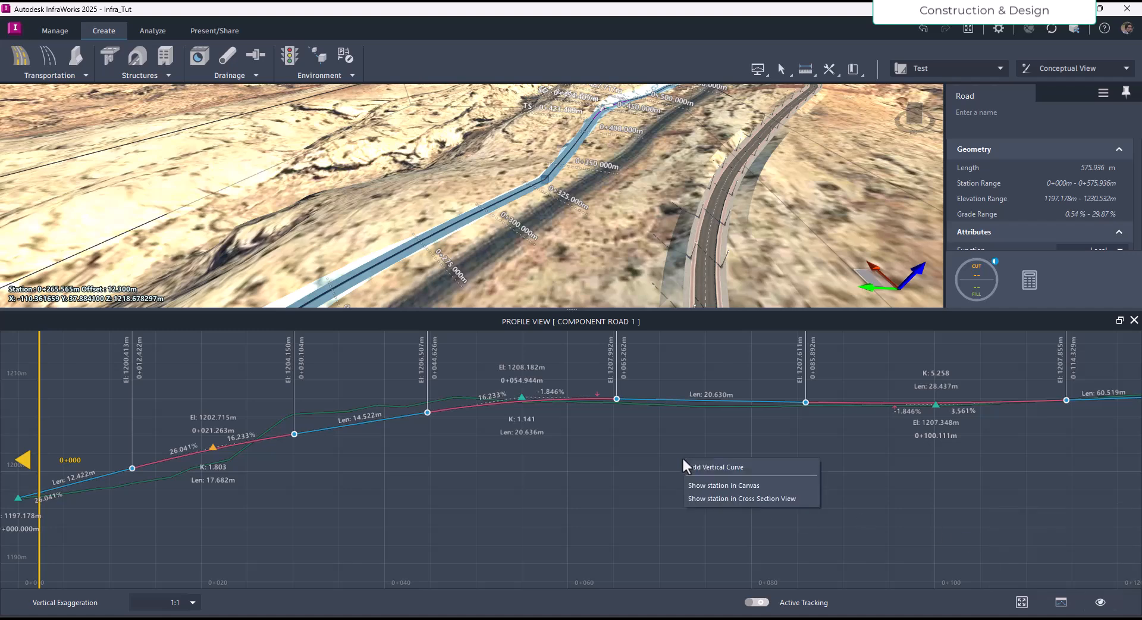
pyautogui.click(635, 447)
pyautogui.rightClick(635, 435)
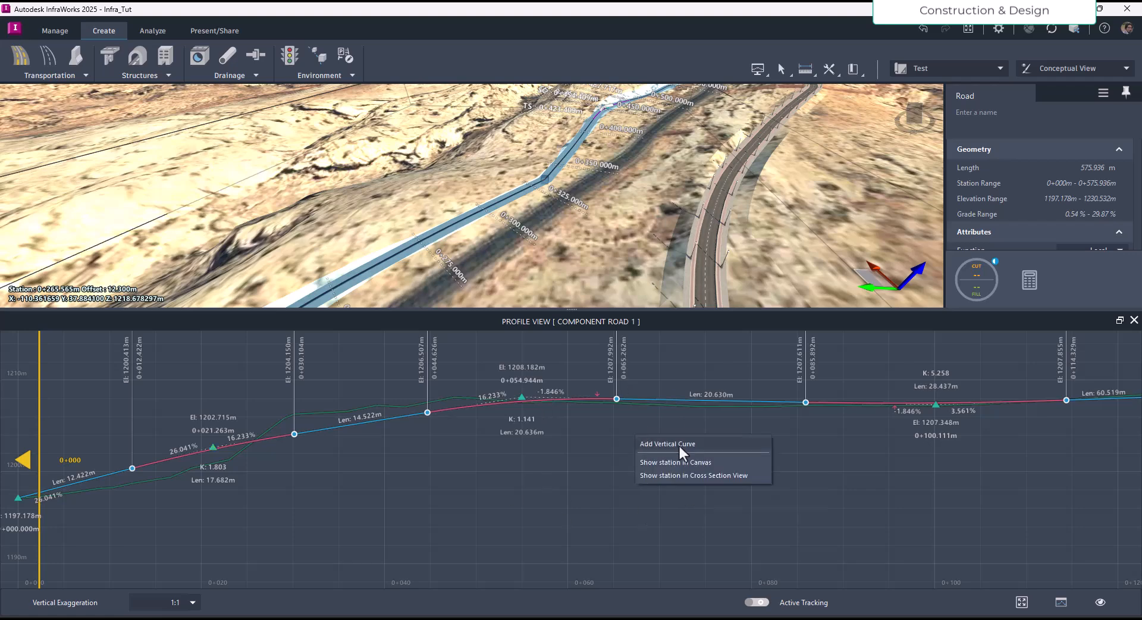
pyautogui.click(678, 445)
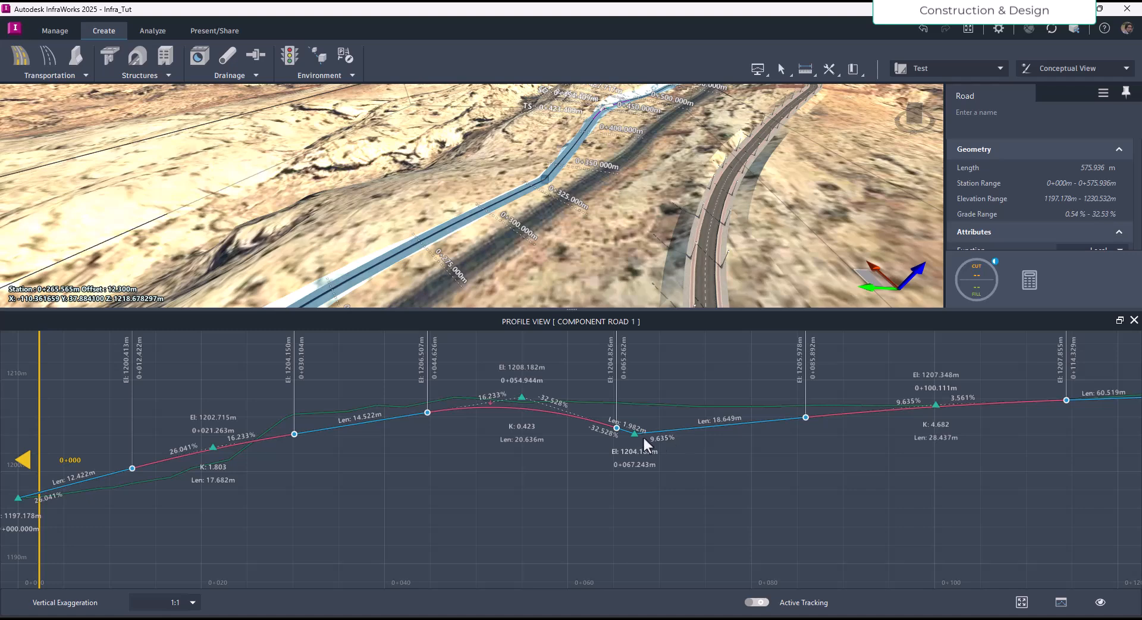
pyautogui.click(635, 433)
pyautogui.moveTo(636, 434); pyautogui.dragTo(691, 393)
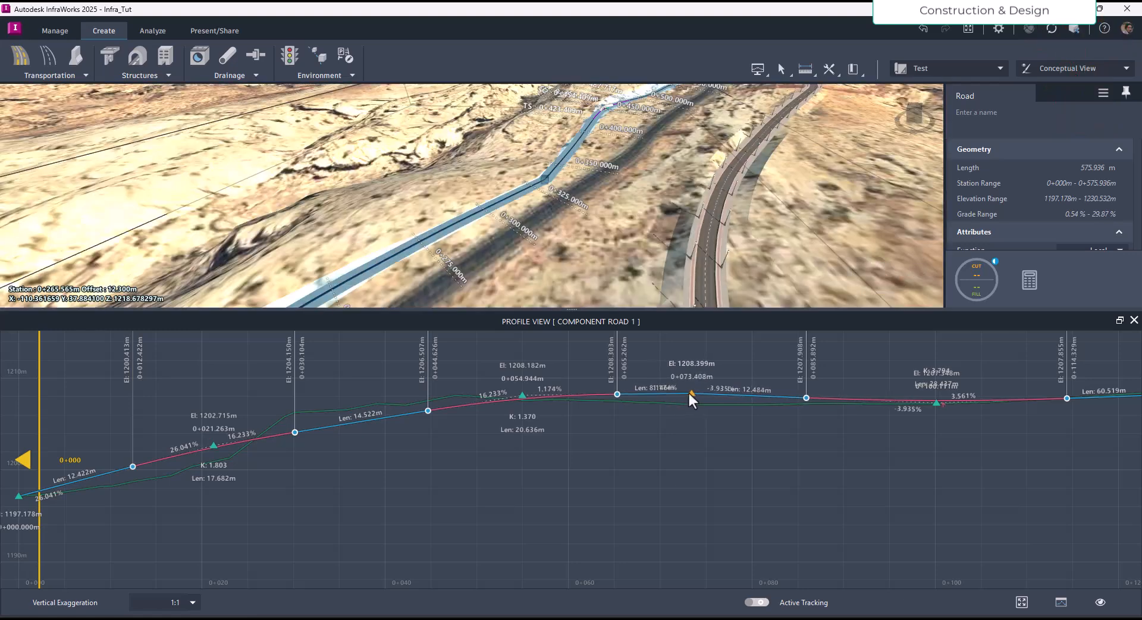
# Convert the PVI at station 0+073.4 to a symmetric parabola curve, and remove that PVI from the profile.
pyautogui.rightClick(691, 394)
pyautogui.moveTo(732, 402)
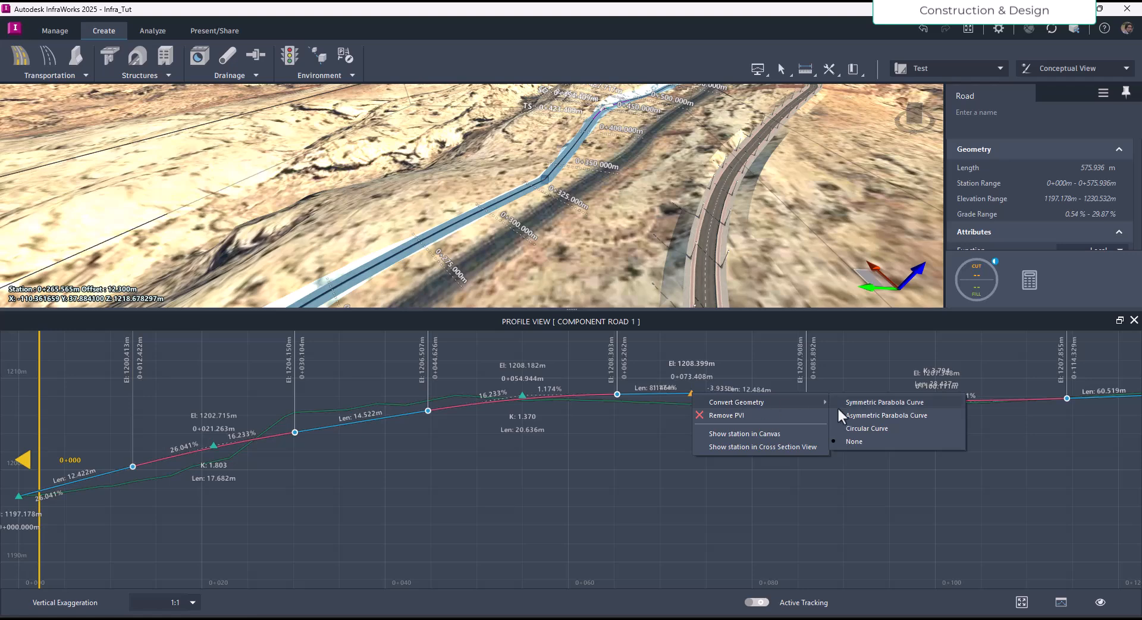
pyautogui.click(874, 402)
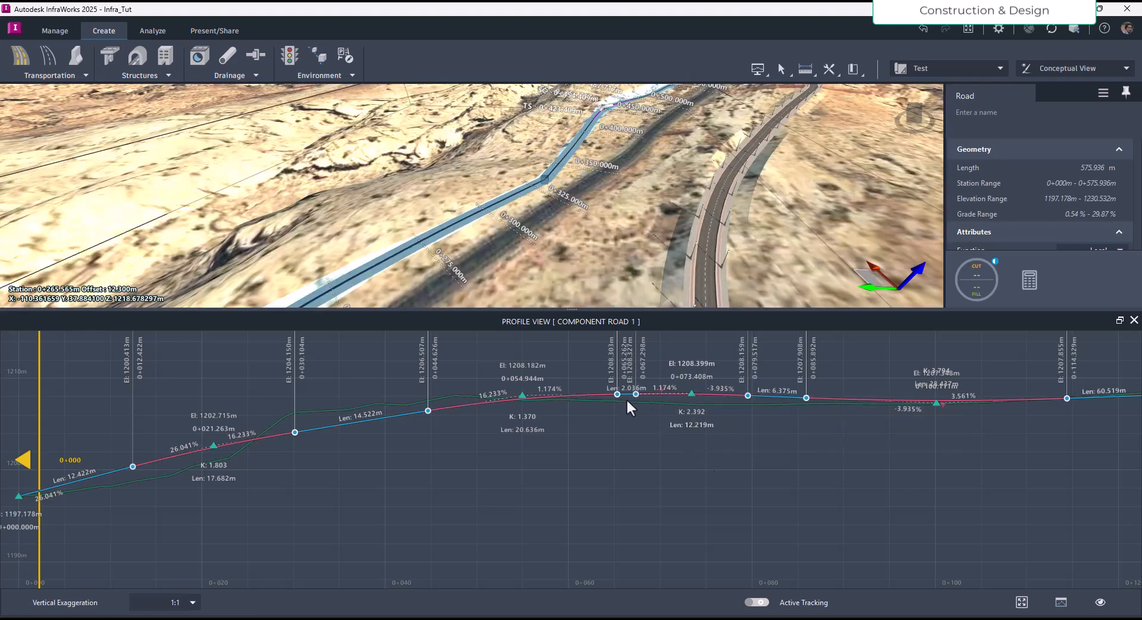
pyautogui.rightClick(691, 394)
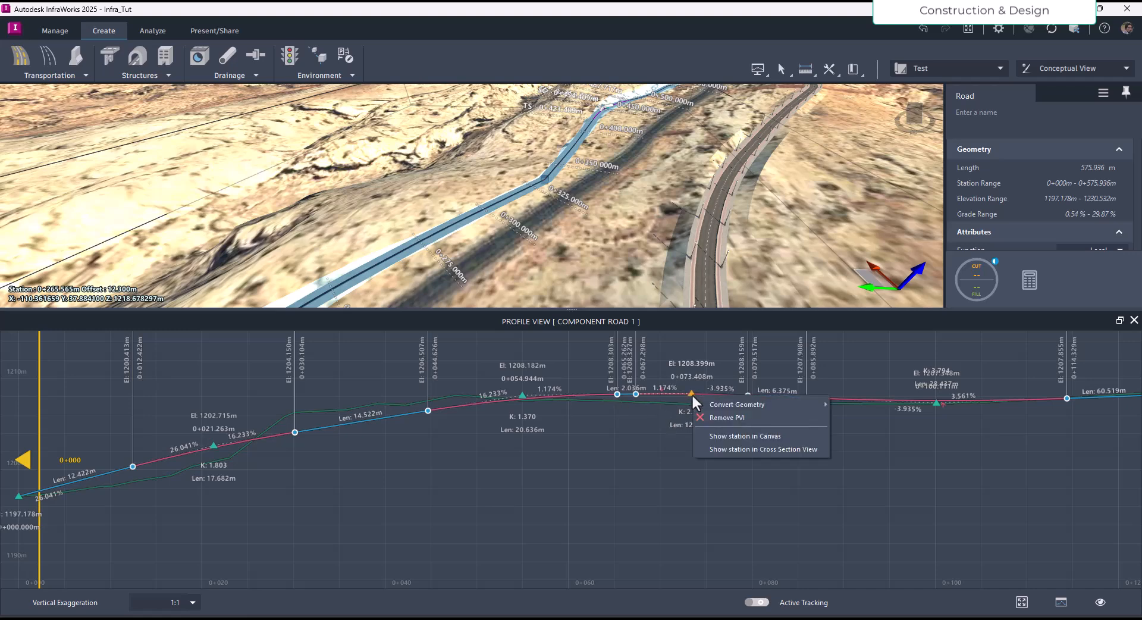
pyautogui.click(722, 417)
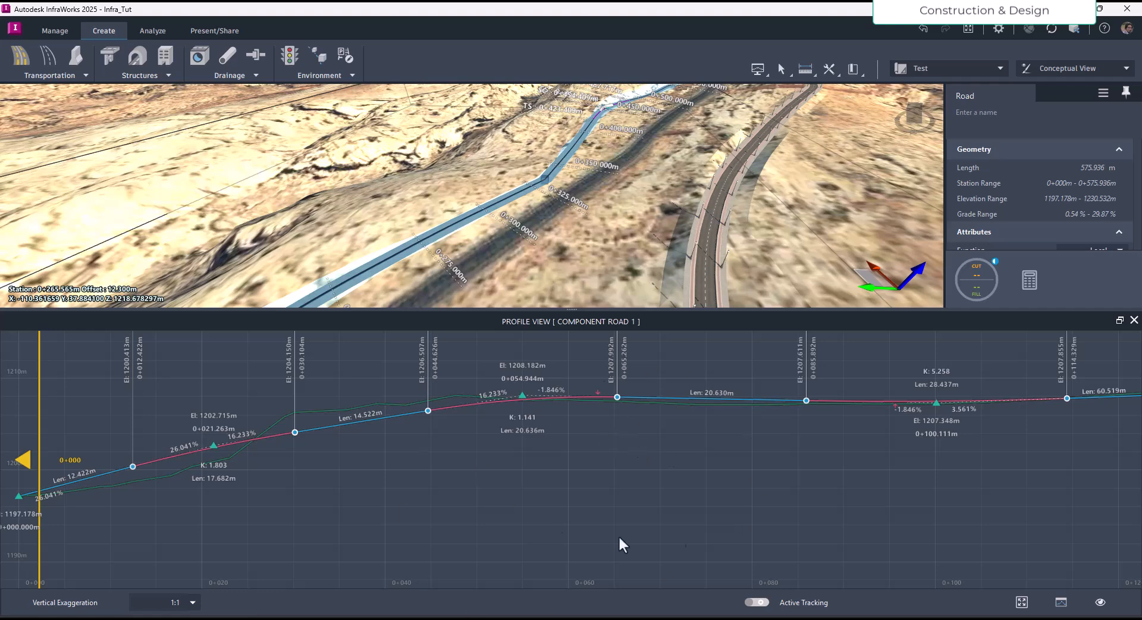
# Show profile stations near 0+065 and 0+067 in the canvas and inspect the road there.
pyautogui.rightClick(610, 449)
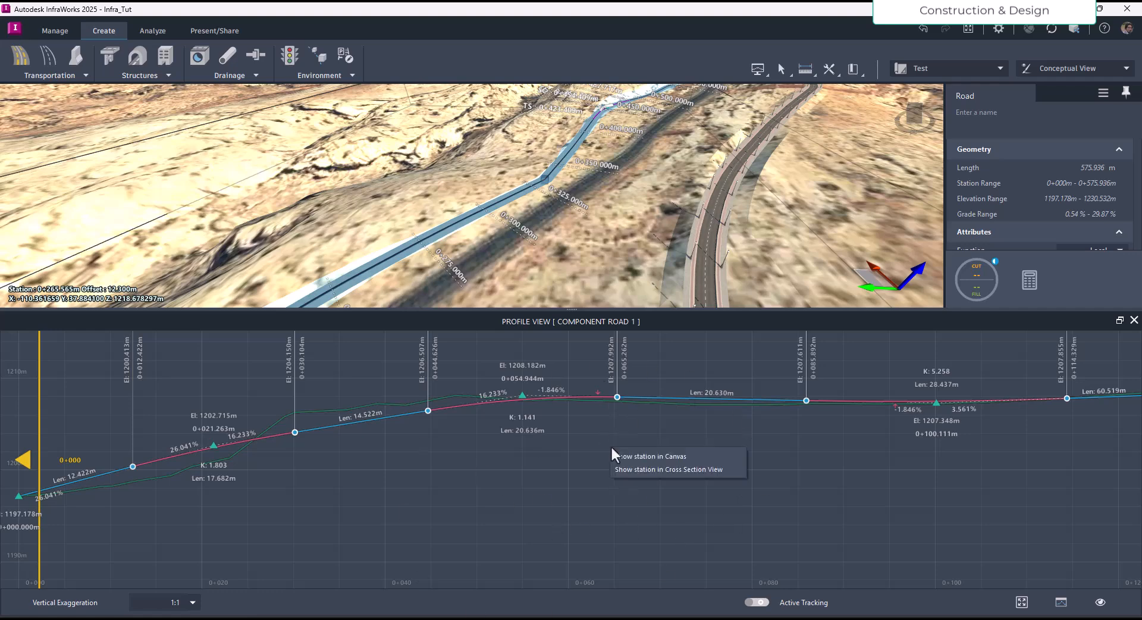
pyautogui.click(645, 456)
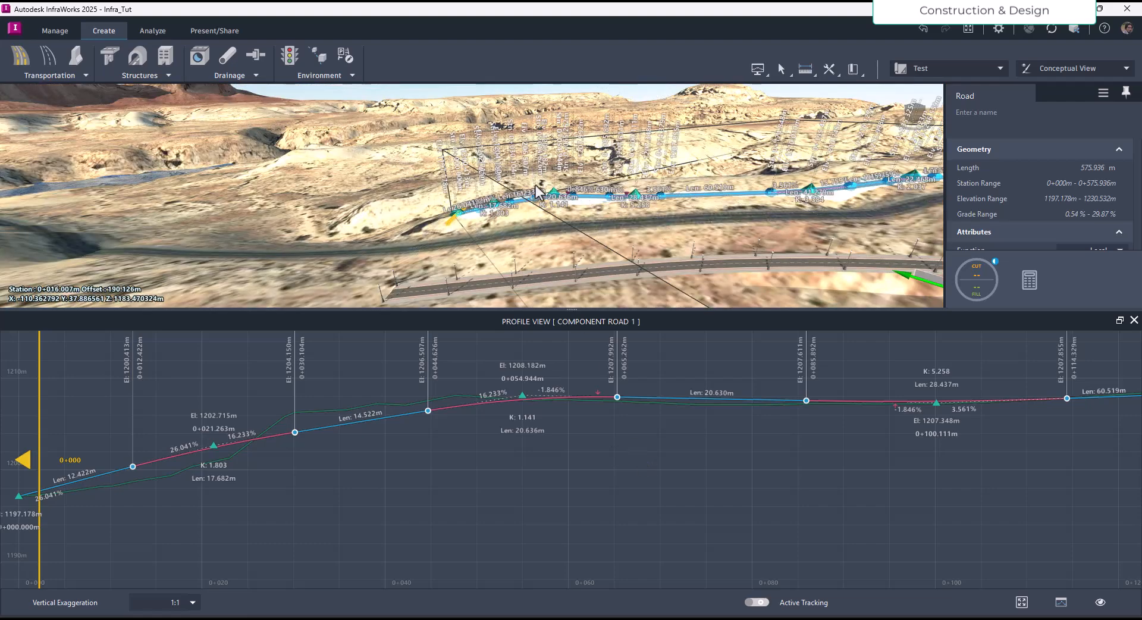
pyautogui.scroll(2, 674, 174)
pyautogui.scroll(2, 690, 185)
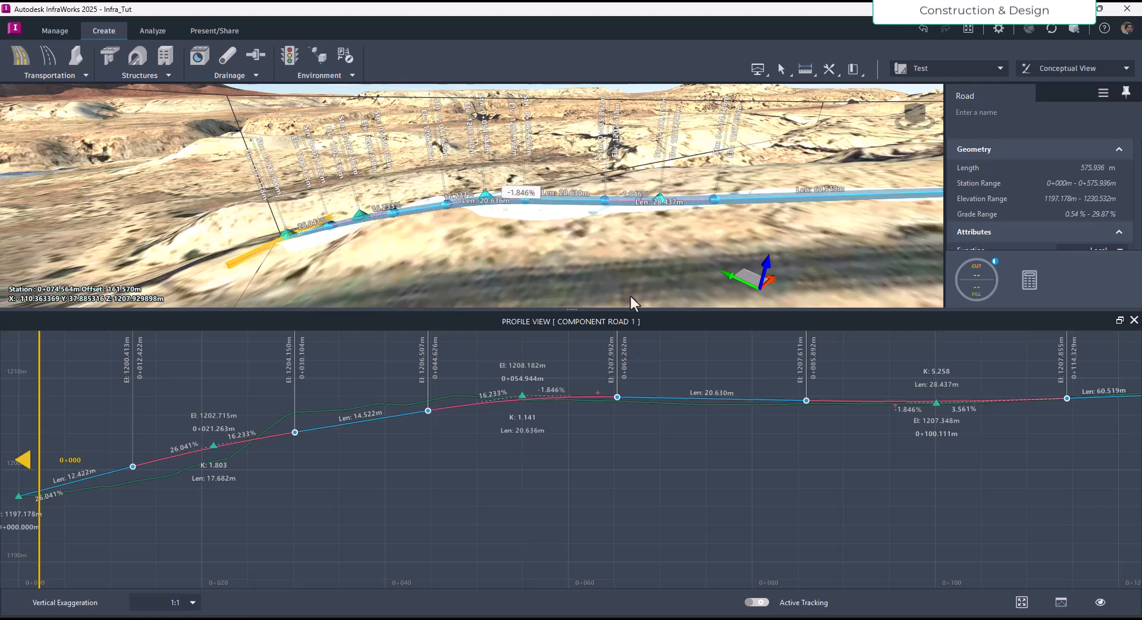
pyautogui.rightClick(638, 457)
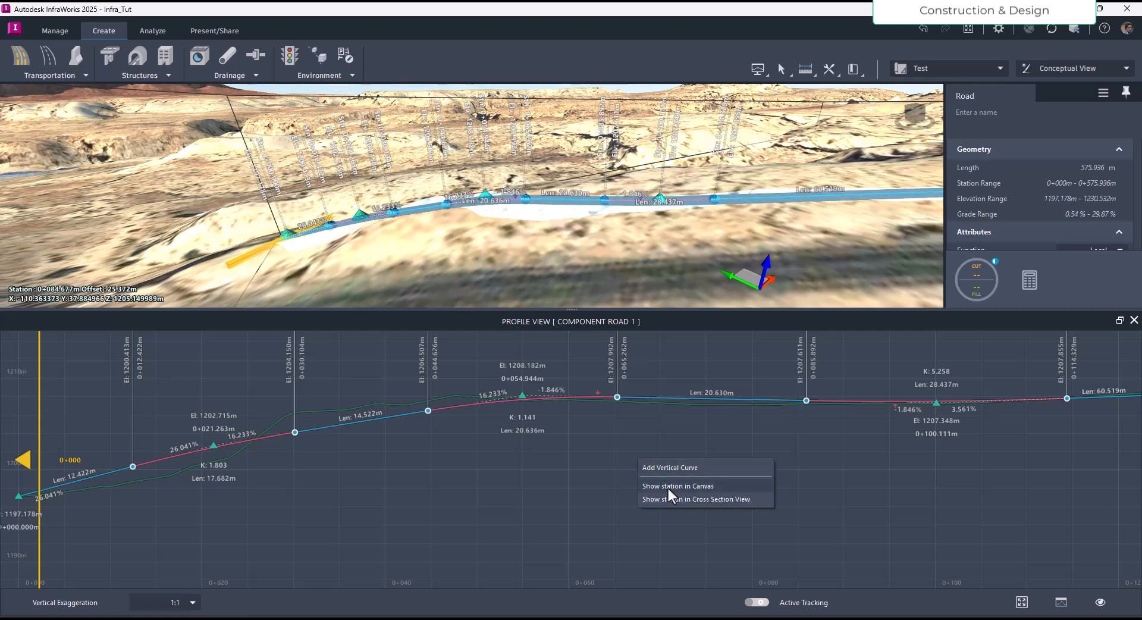
pyautogui.click(669, 486)
# Display the road cross section at station 0+067.049 and place its window clear of the road in the model.
pyautogui.rightClick(633, 448)
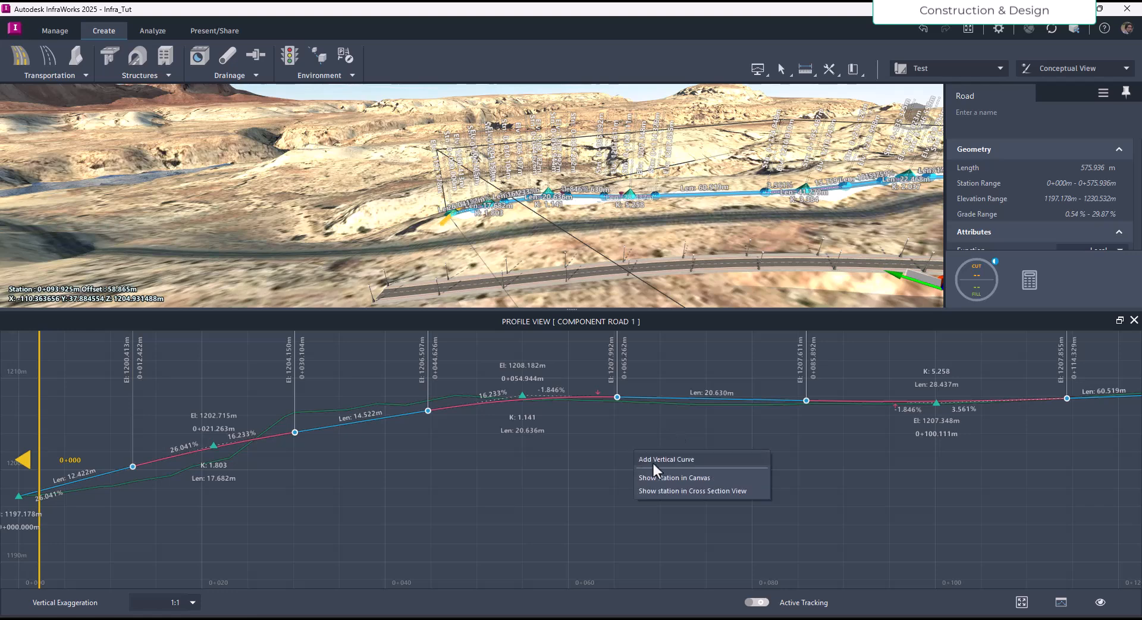
pyautogui.click(694, 491)
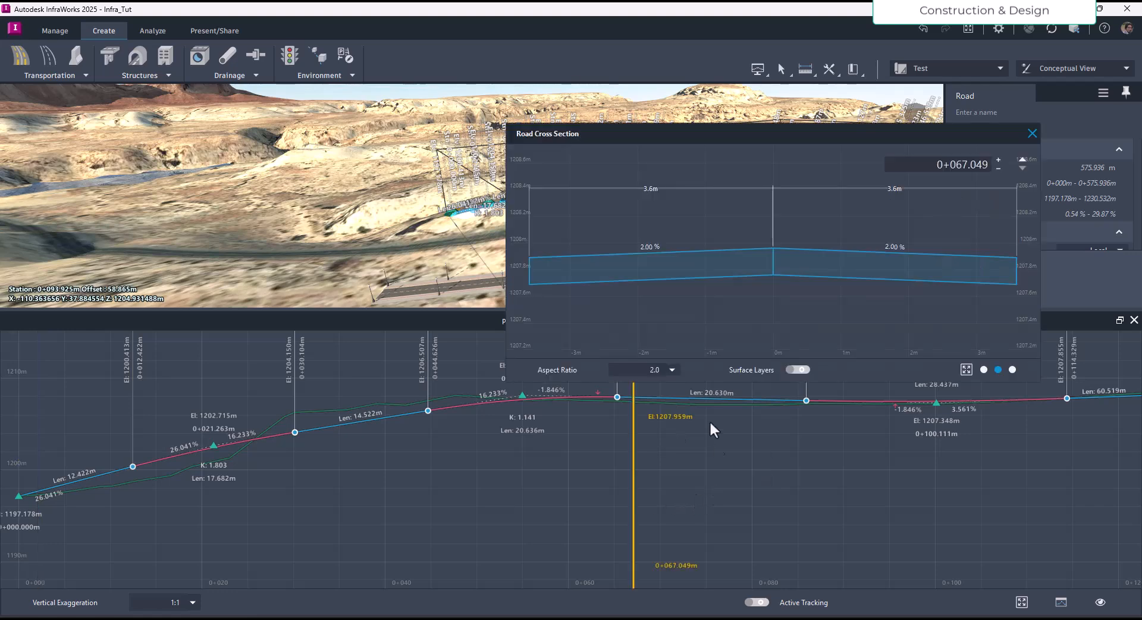
pyautogui.moveTo(805, 141); pyautogui.dragTo(701, 291)
pyautogui.moveTo(232, 164); pyautogui.dragTo(485, 170)
pyautogui.scroll(-3, 320, 166)
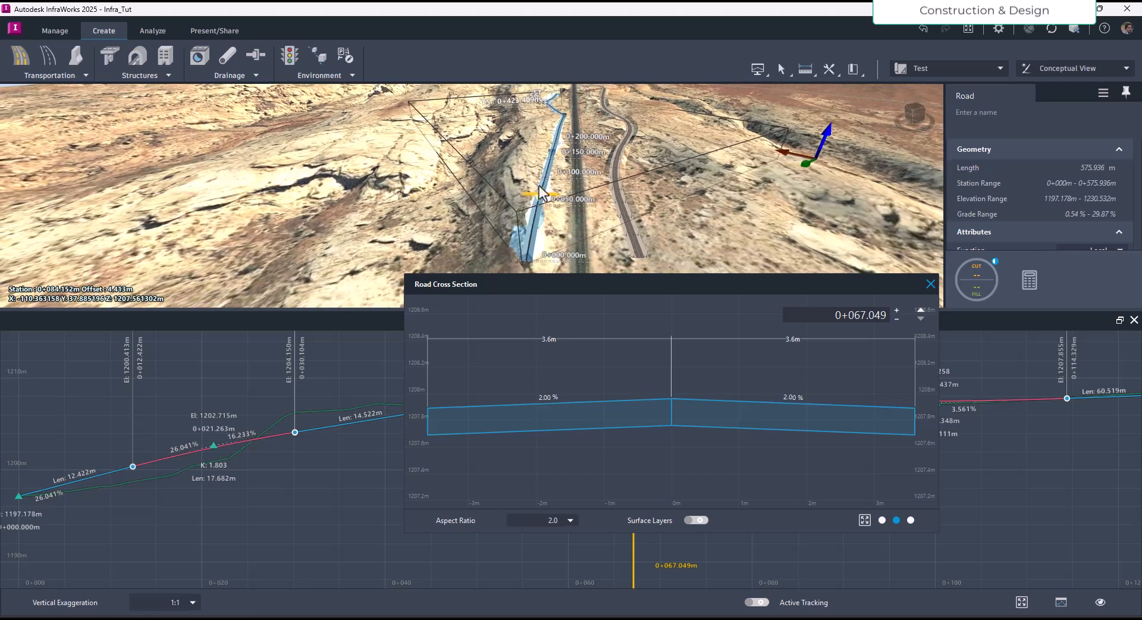
# Step the cross section forward and back through the superelevation stations, ending at the end normal crown station 0+413.076.
pyautogui.click(920, 310)
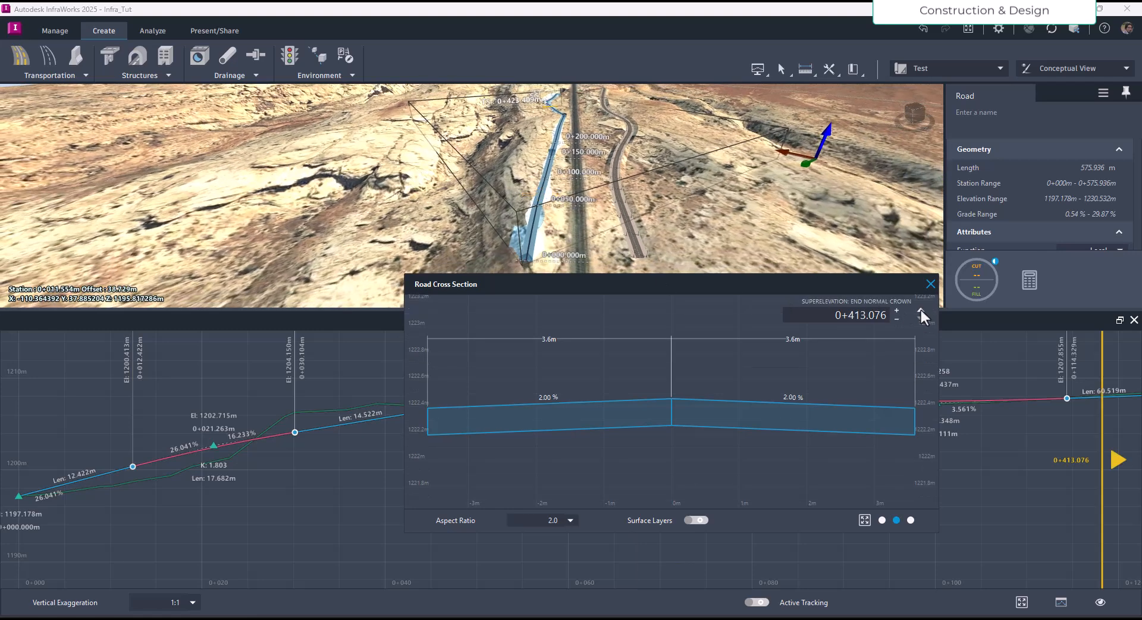
pyautogui.click(920, 310)
pyautogui.click(921, 310)
pyautogui.click(921, 310)
pyautogui.click(921, 310)
pyautogui.click(921, 310)
pyautogui.click(920, 310)
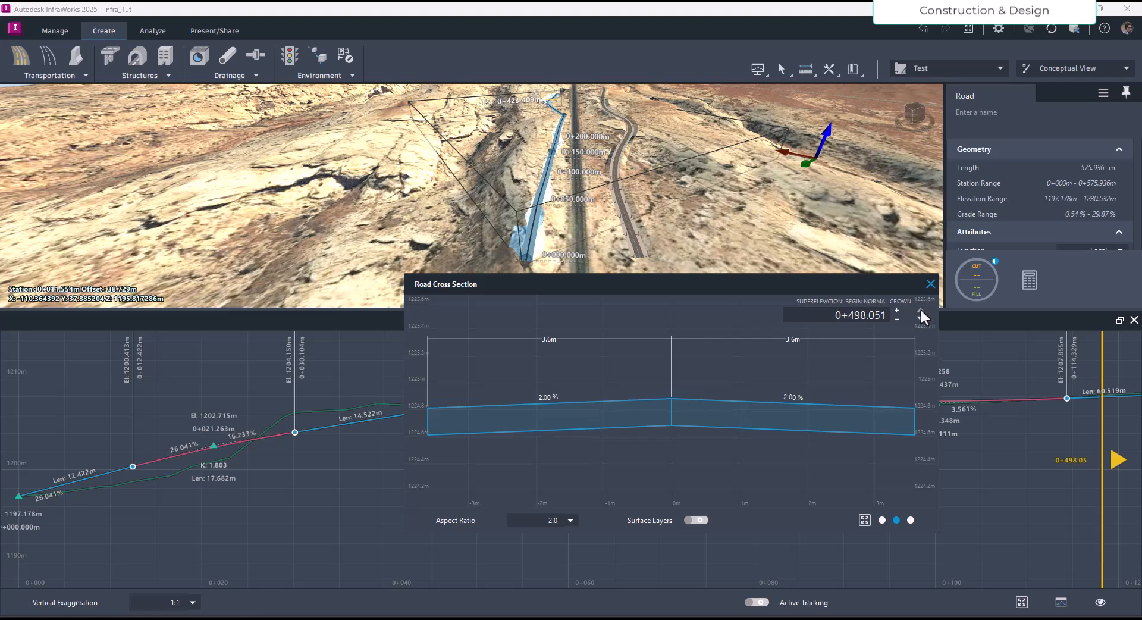
pyautogui.click(920, 318)
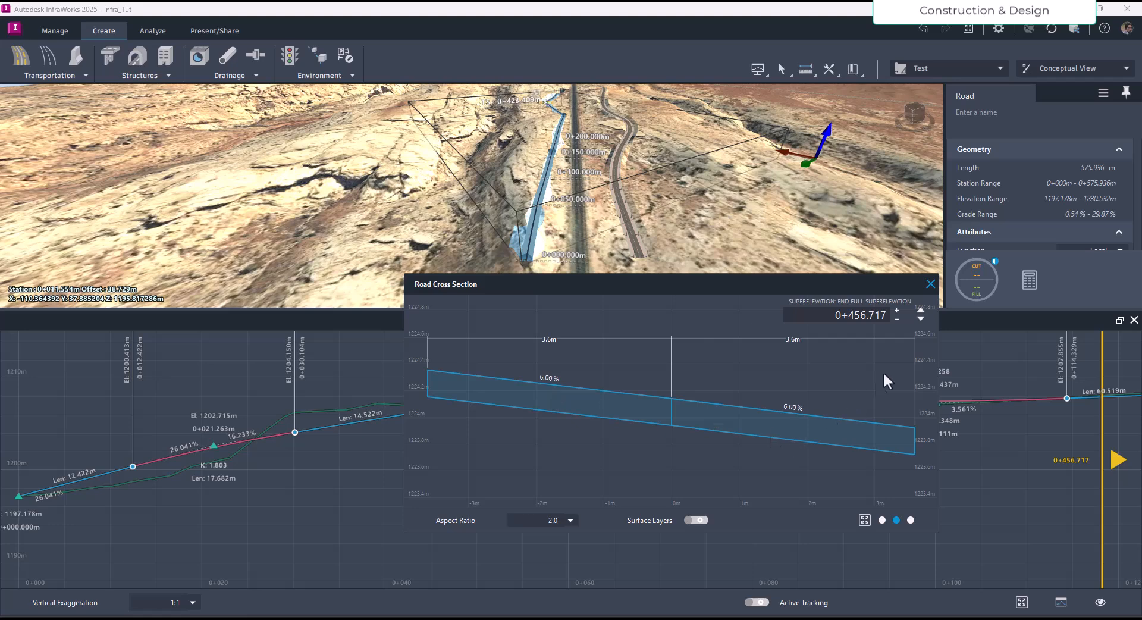
pyautogui.click(921, 319)
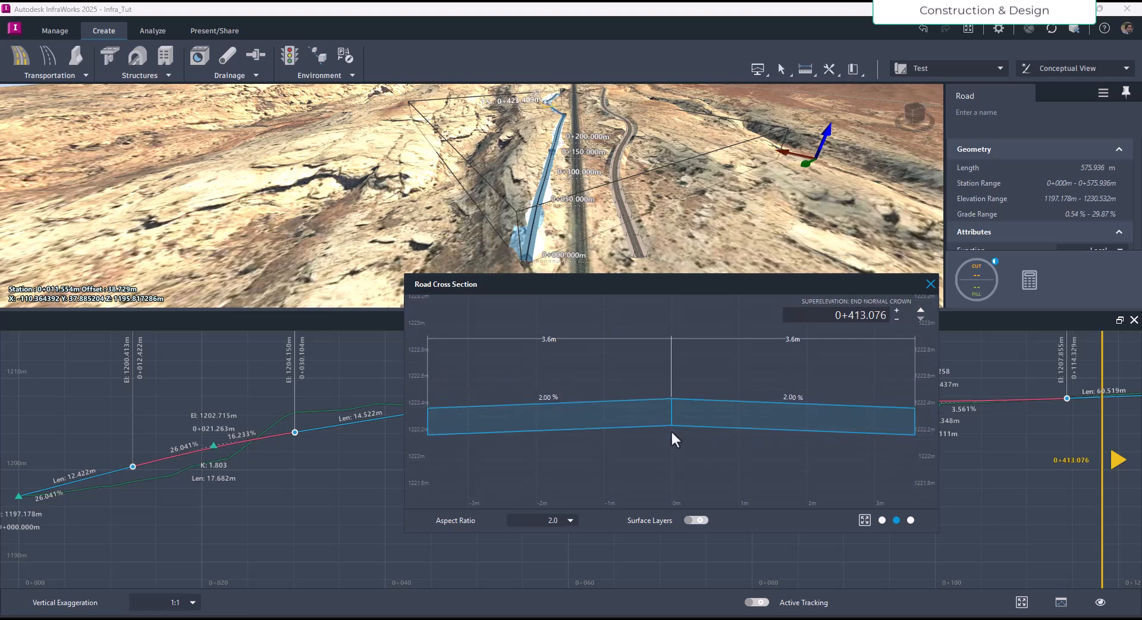
# Check the cross section's aspect ratio options and go through its display modes, ending on the cut and fill area view.
pyautogui.click(570, 520)
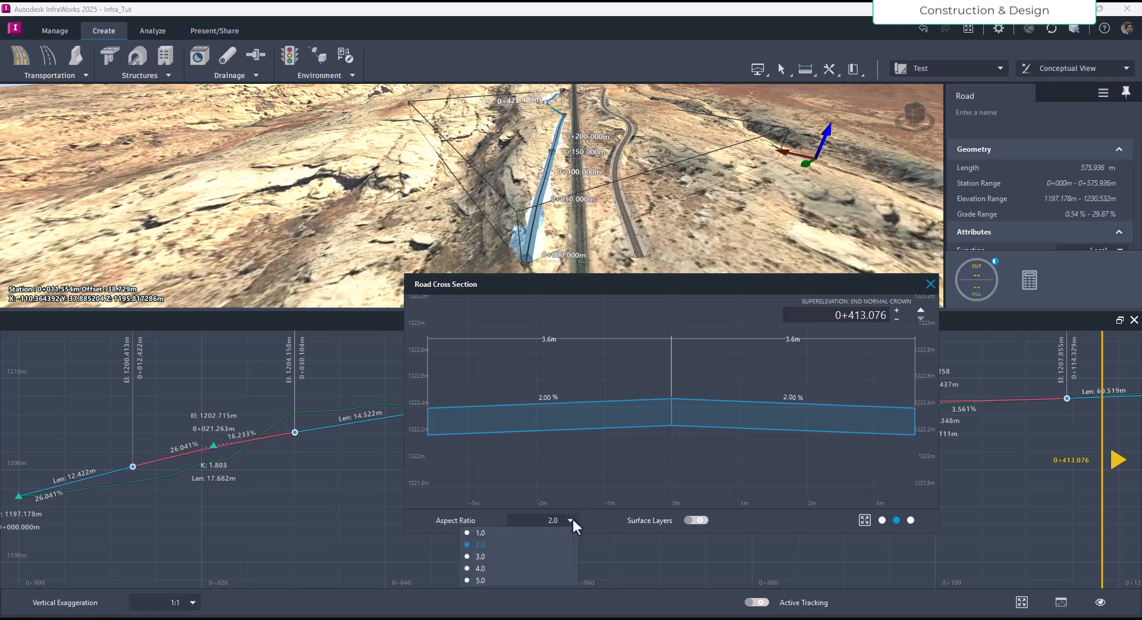
pyautogui.click(596, 526)
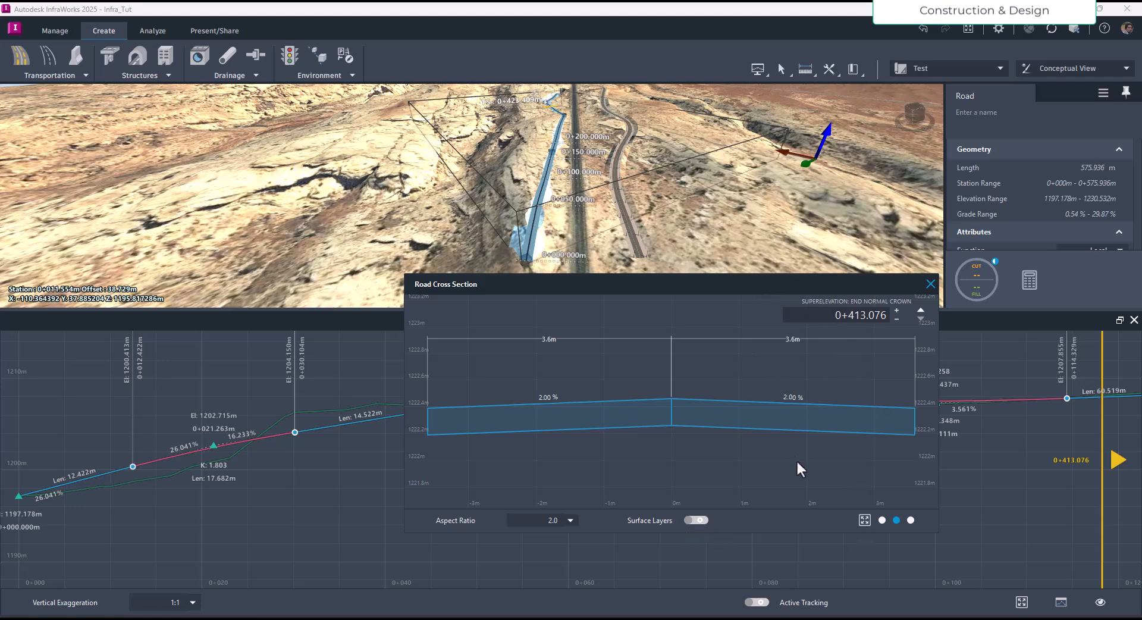
pyautogui.click(881, 520)
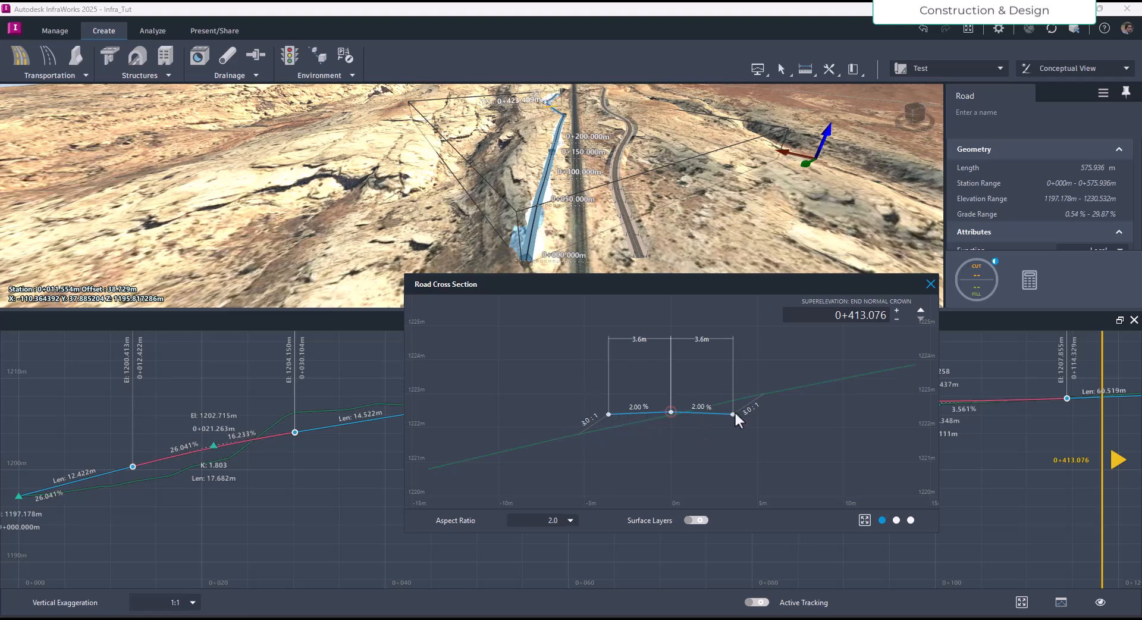
pyautogui.click(896, 520)
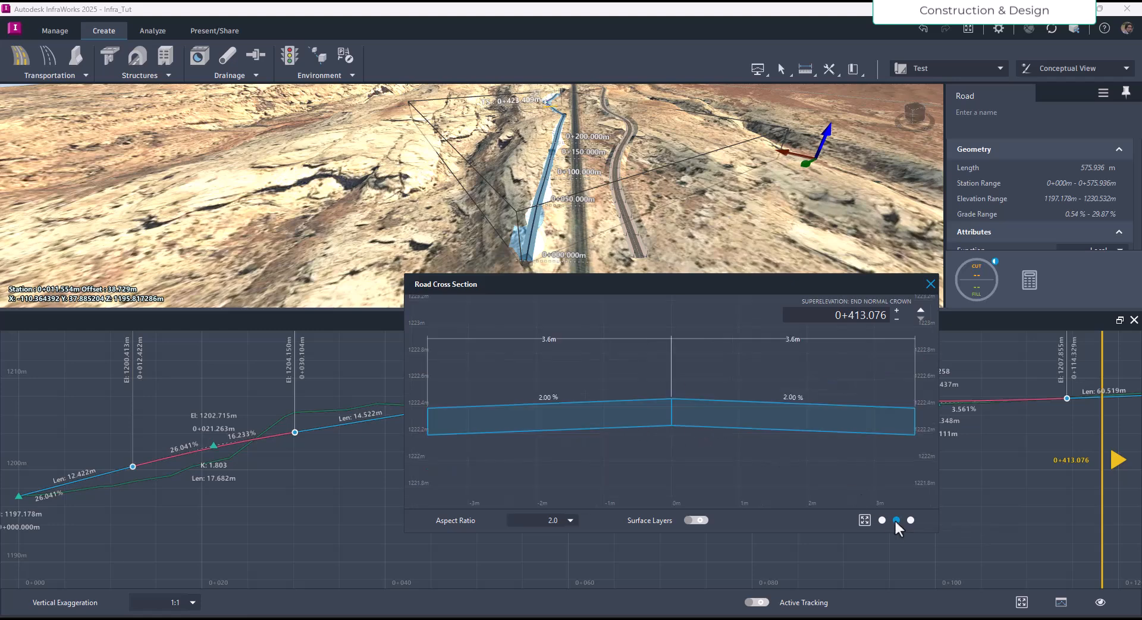
pyautogui.click(910, 520)
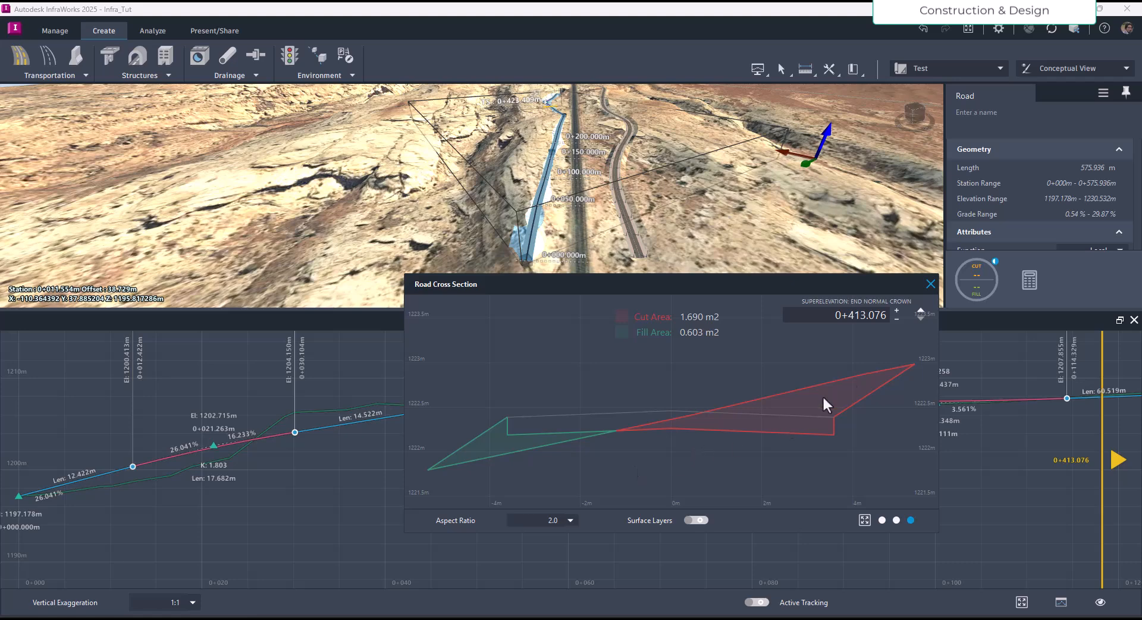
# Advance the cut and fill cross section to the level crown station 0+487.717 and fit the whole section in view.
pyautogui.click(920, 308)
pyautogui.click(920, 307)
pyautogui.click(920, 308)
pyautogui.click(920, 308)
pyautogui.click(920, 307)
pyautogui.click(920, 308)
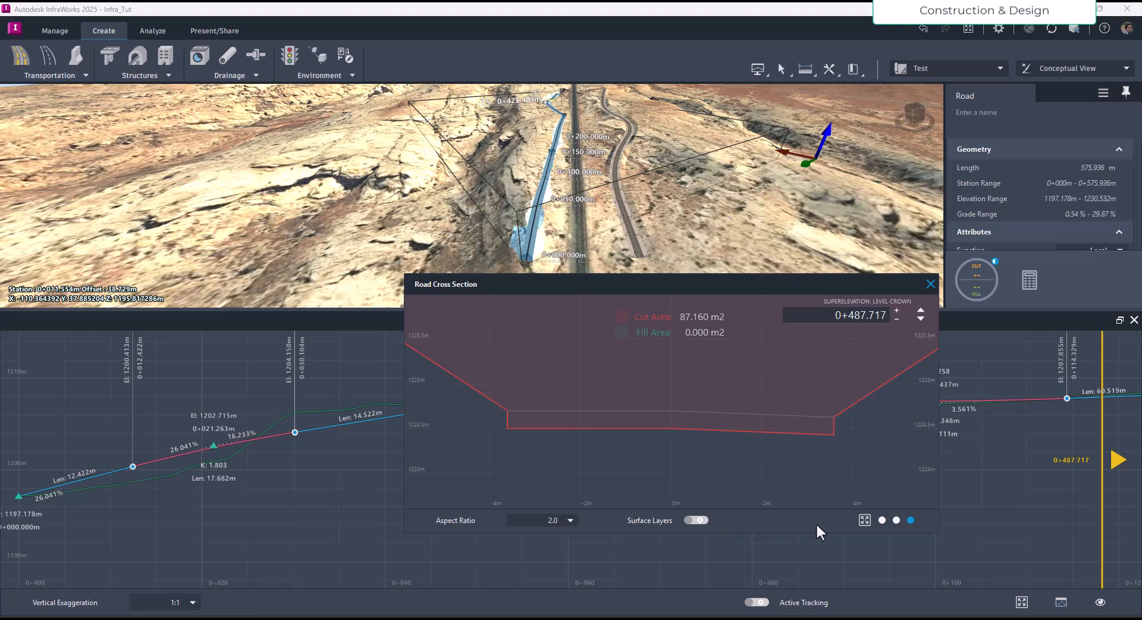
pyautogui.click(864, 520)
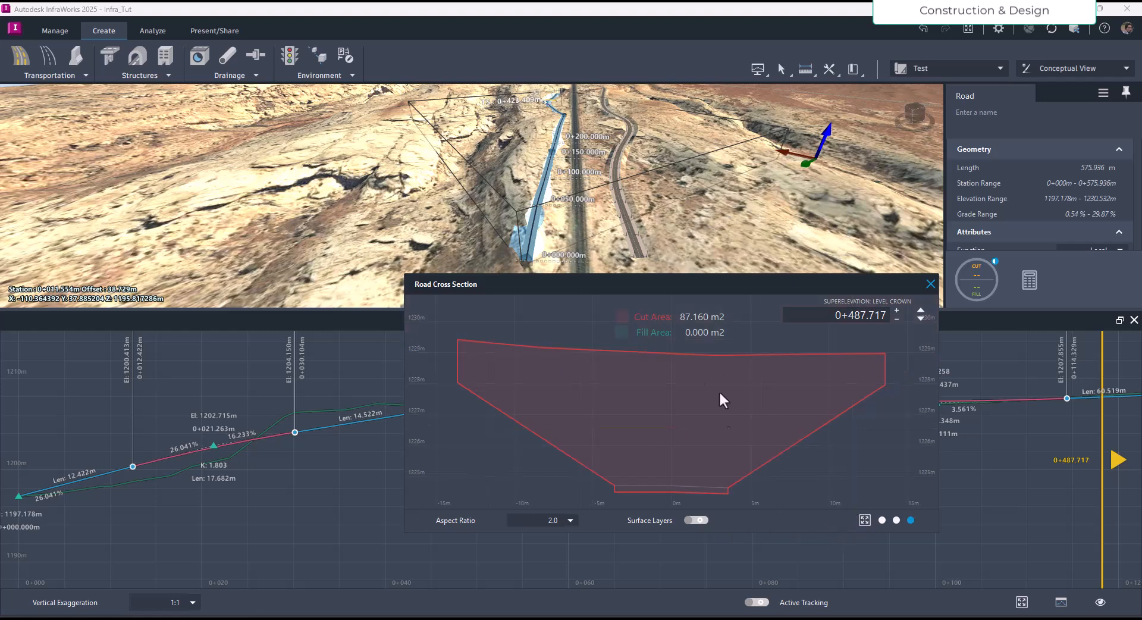
# Step the cut and fill cross section back to the end normal crown station 0+413.076 and fit it in view.
pyautogui.click(920, 311)
pyautogui.click(921, 318)
pyautogui.click(921, 318)
pyautogui.click(922, 318)
pyautogui.click(921, 318)
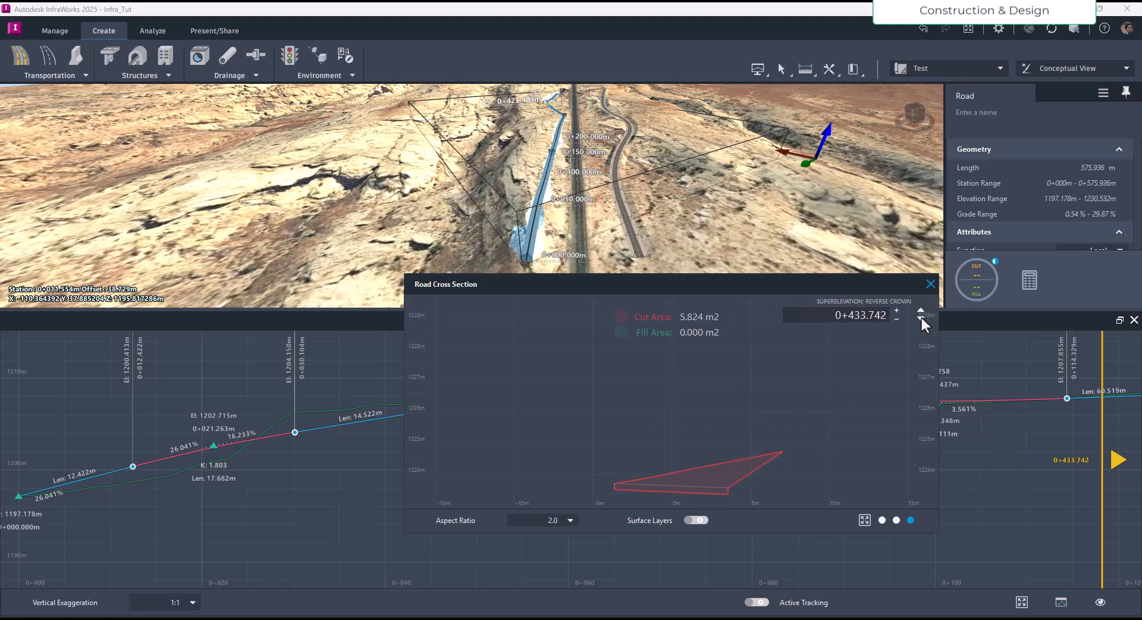
pyautogui.click(922, 319)
pyautogui.click(921, 318)
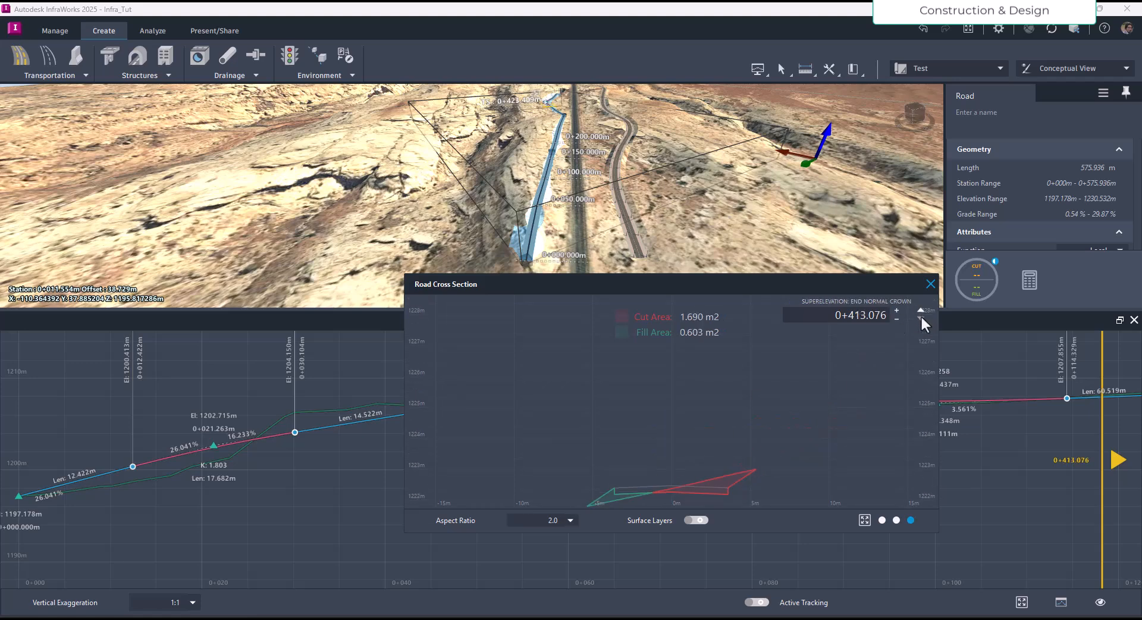
pyautogui.click(864, 520)
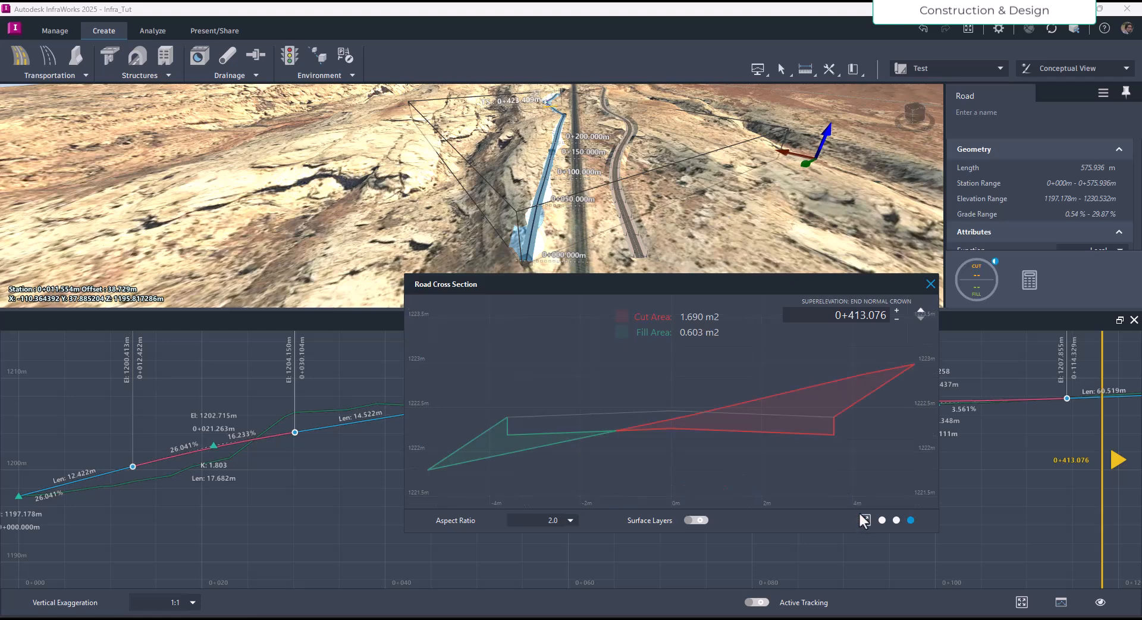